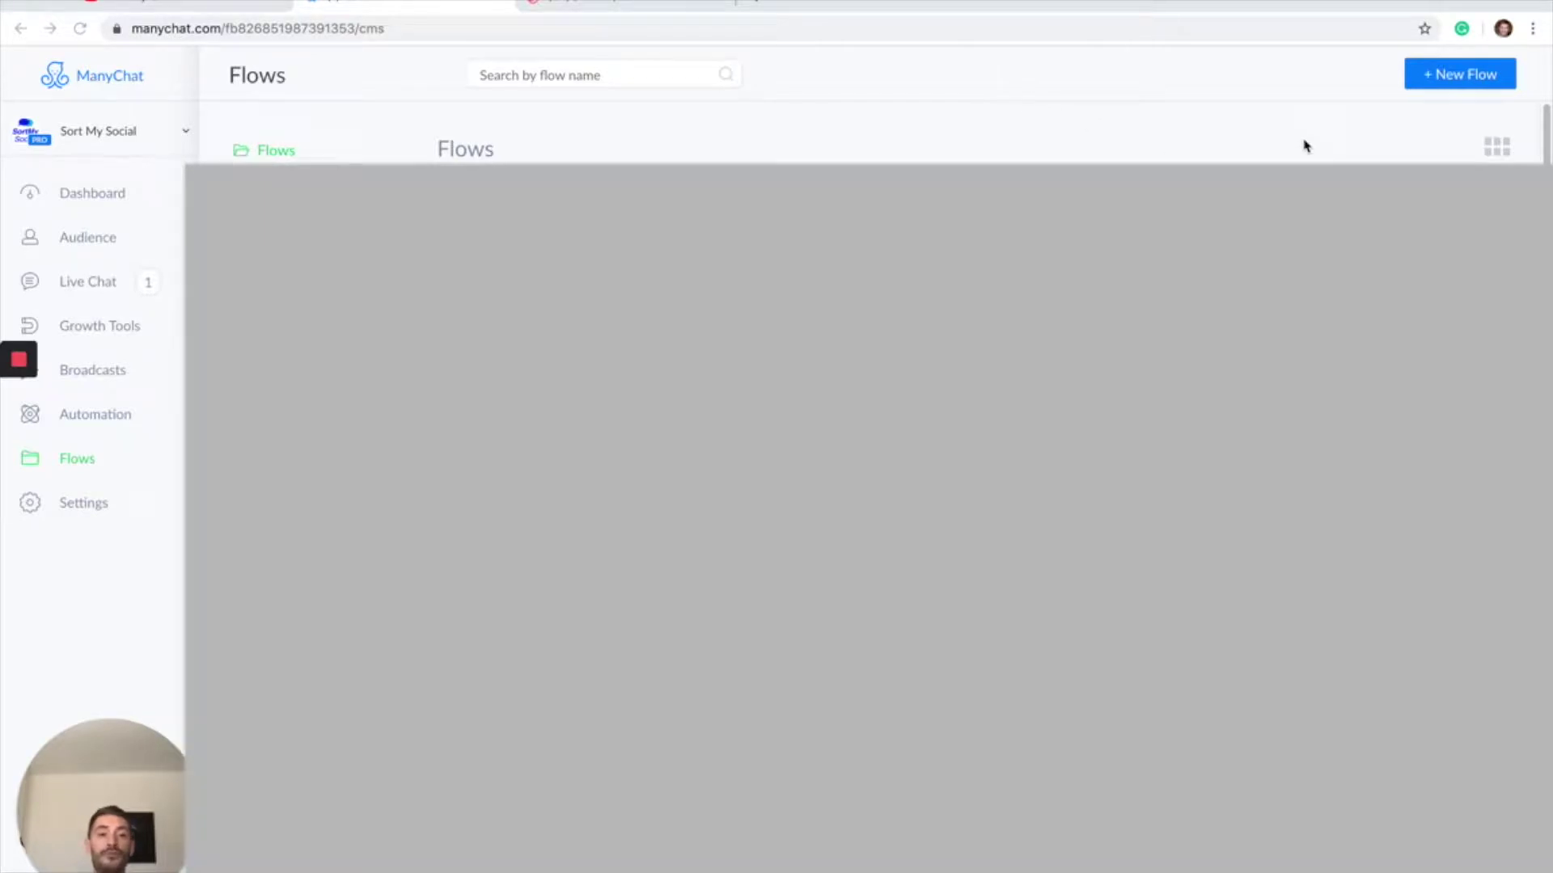
Create a new flow named "Welcome Demo Offer"
click(1447, 84)
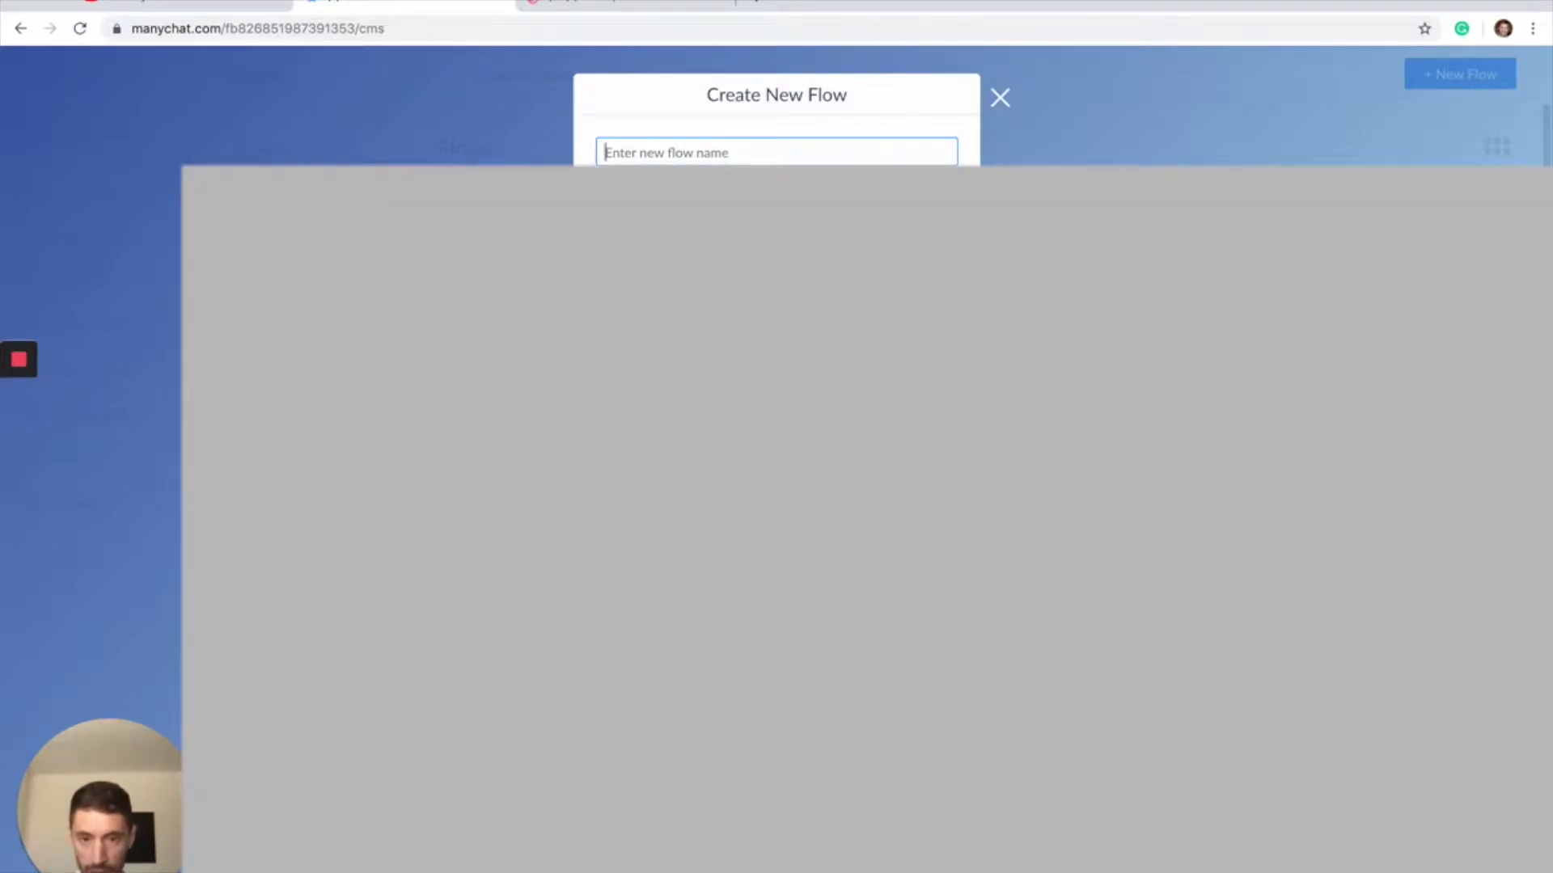
text(eco)
key(BackSpace)
key(BackSpace)
key(BackSpace)
text(Welcome Demo)
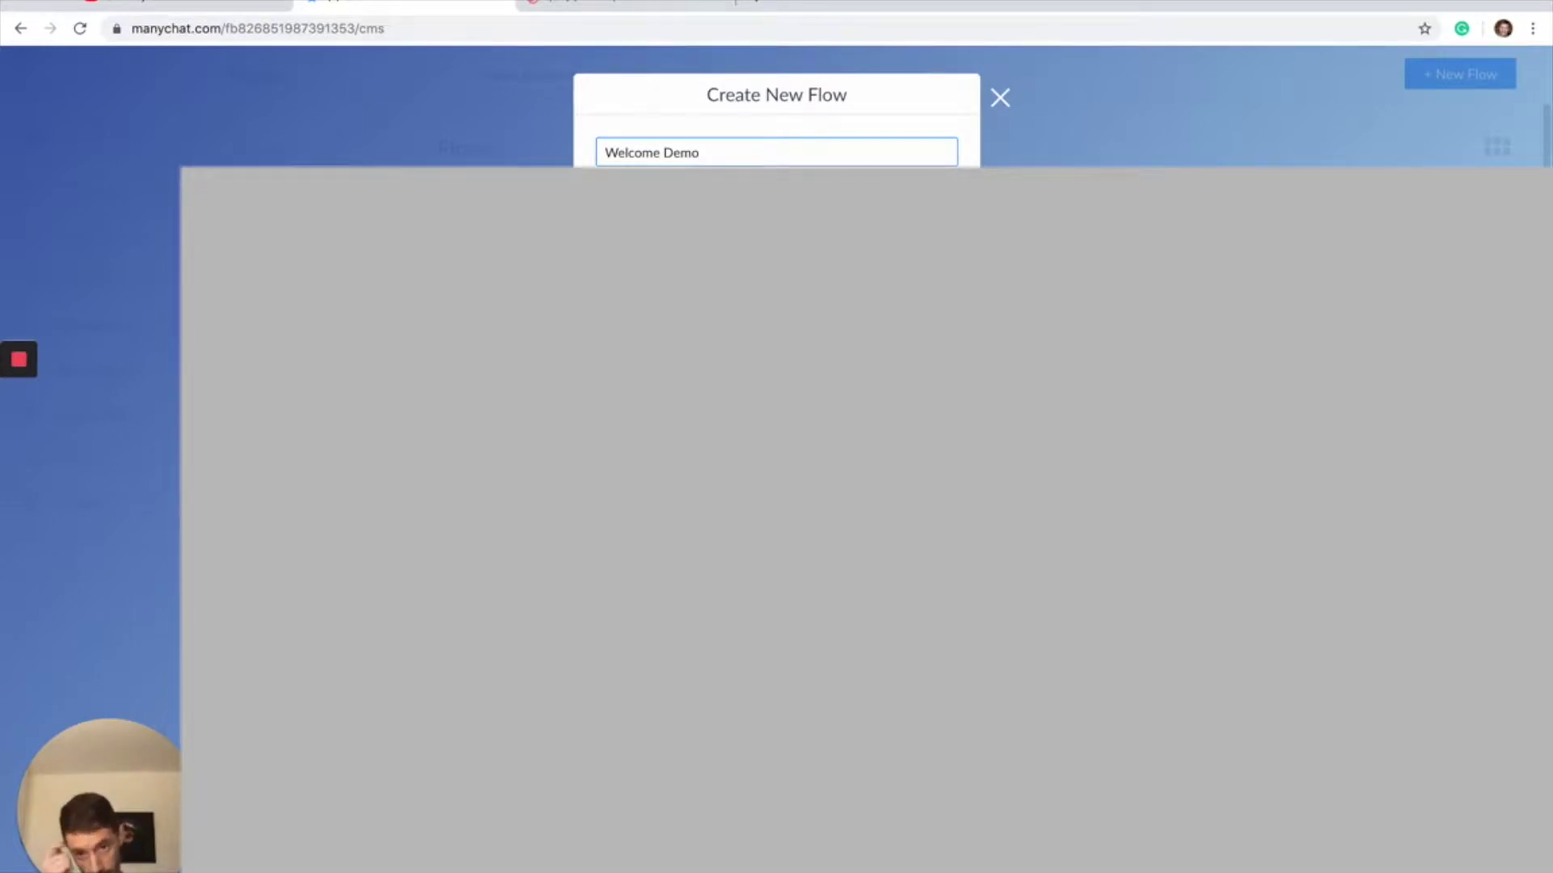
text( Offer)
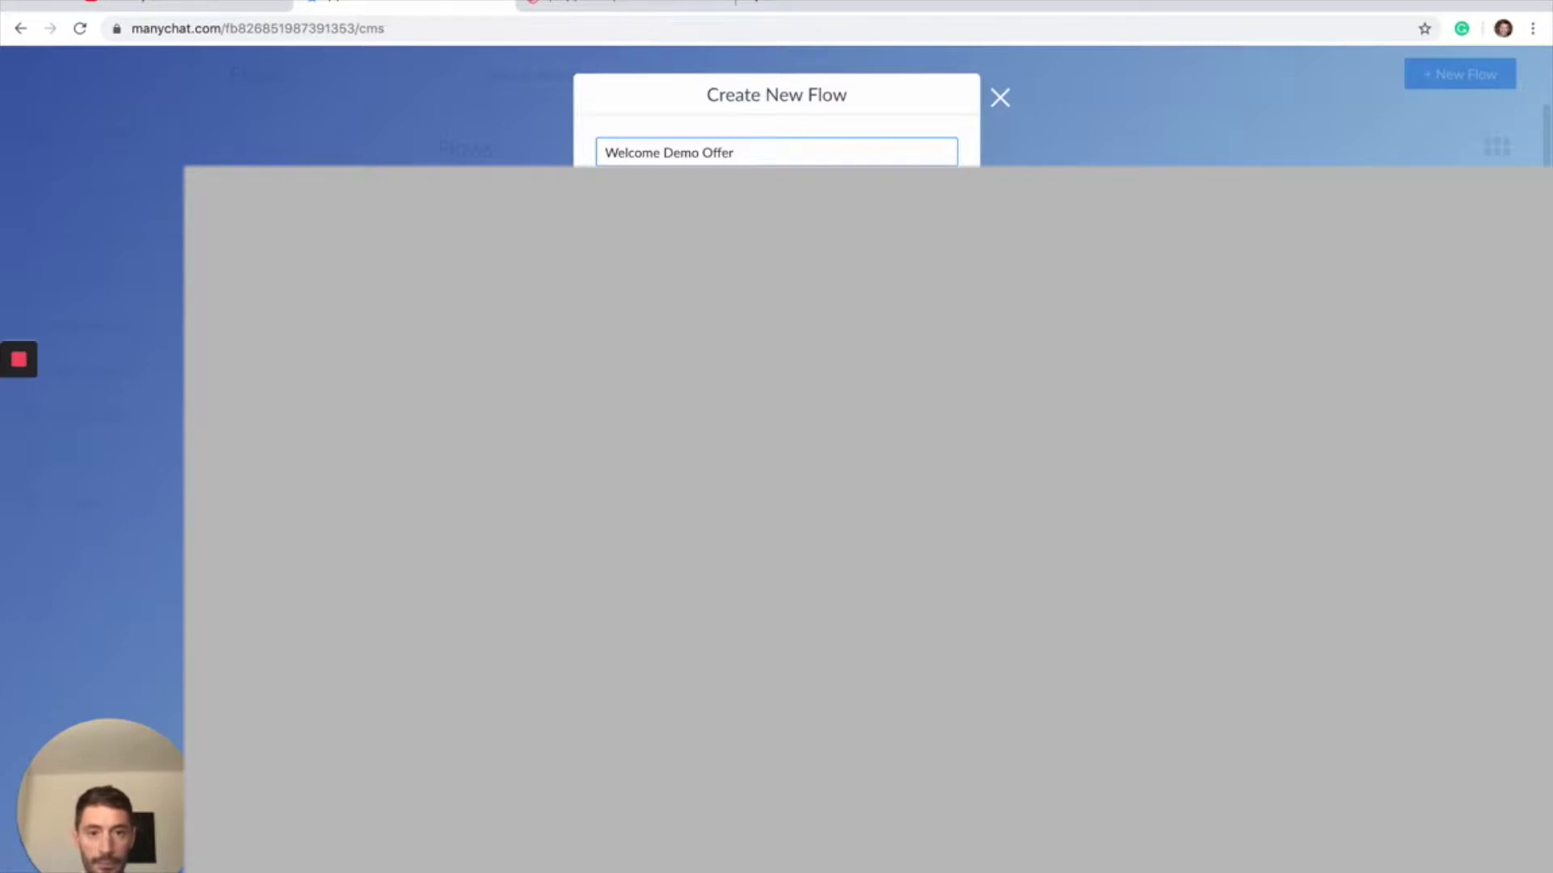
key(Return)
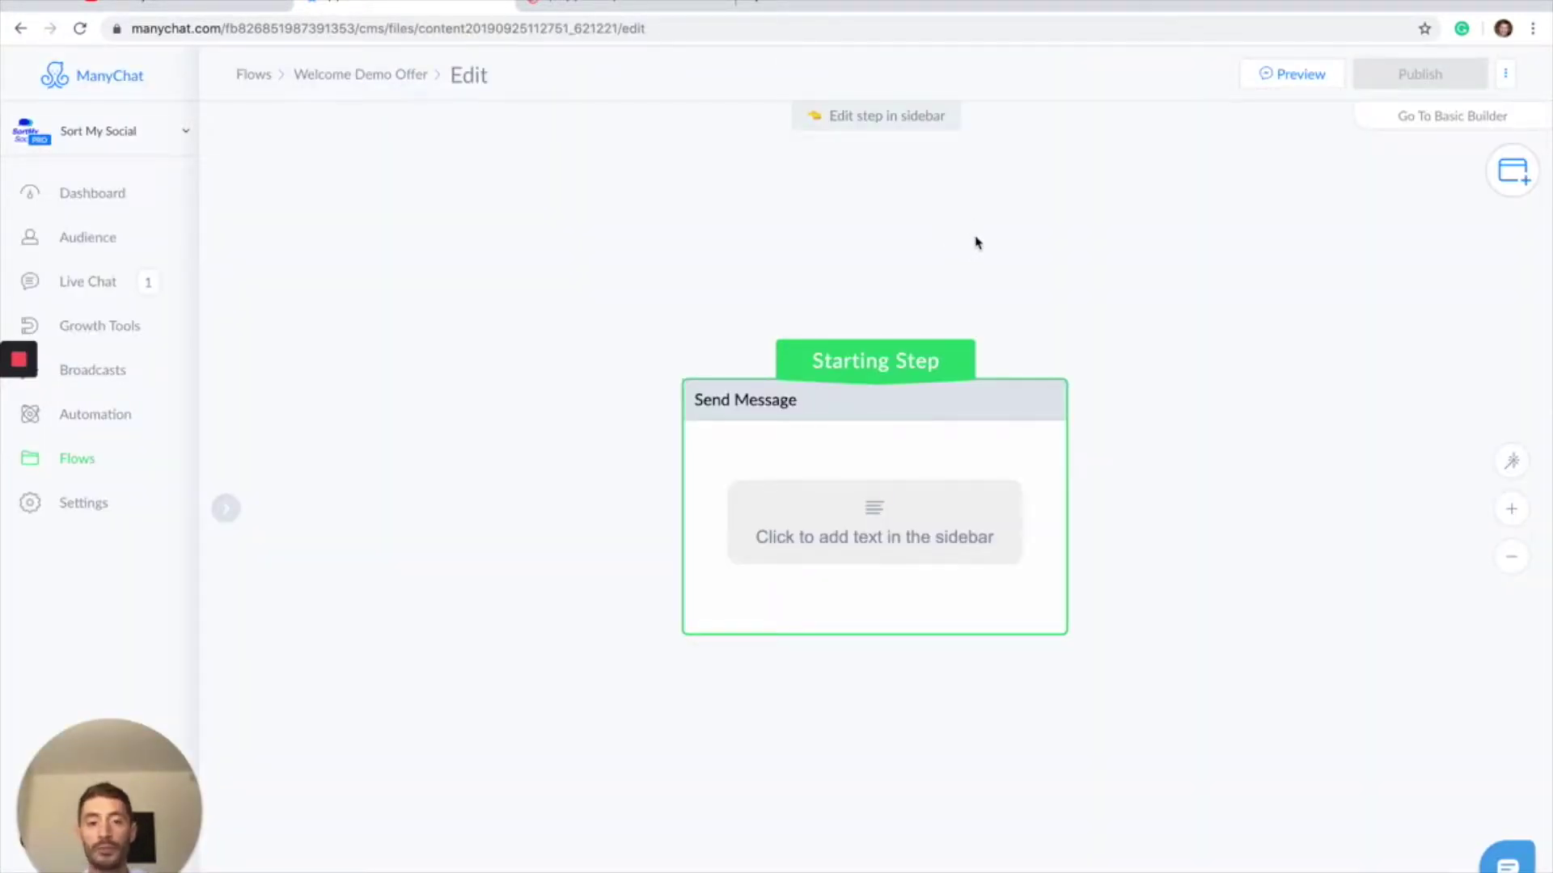
Shift the starting Send Message block up and left, and begin its text with "Welcome to our Messenger Channel!" followed by a blank line
click(880, 470)
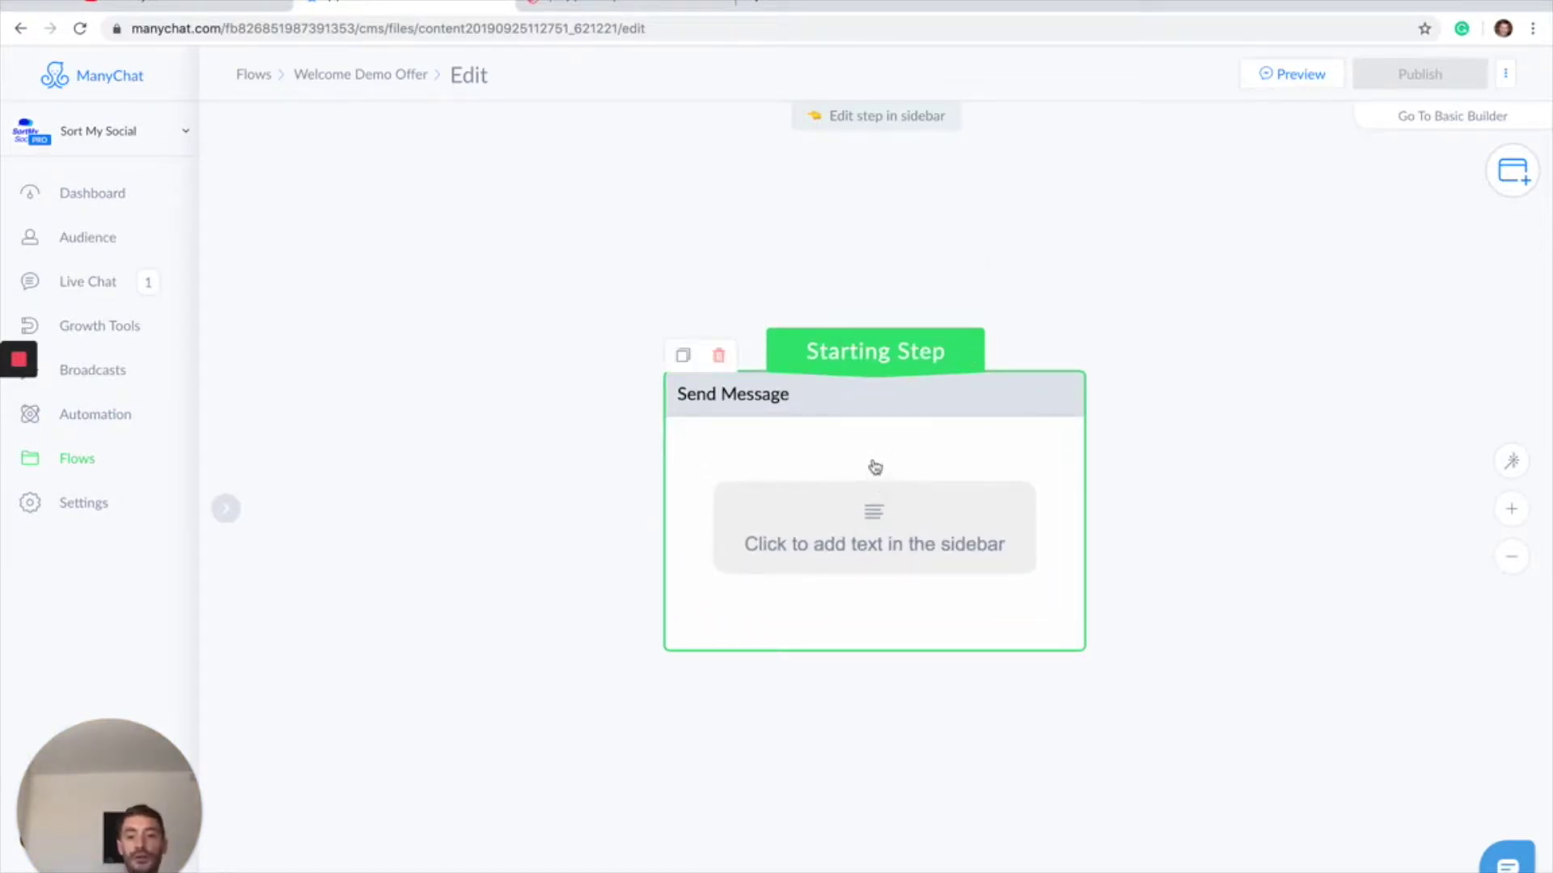
drag(874, 465, 766, 410)
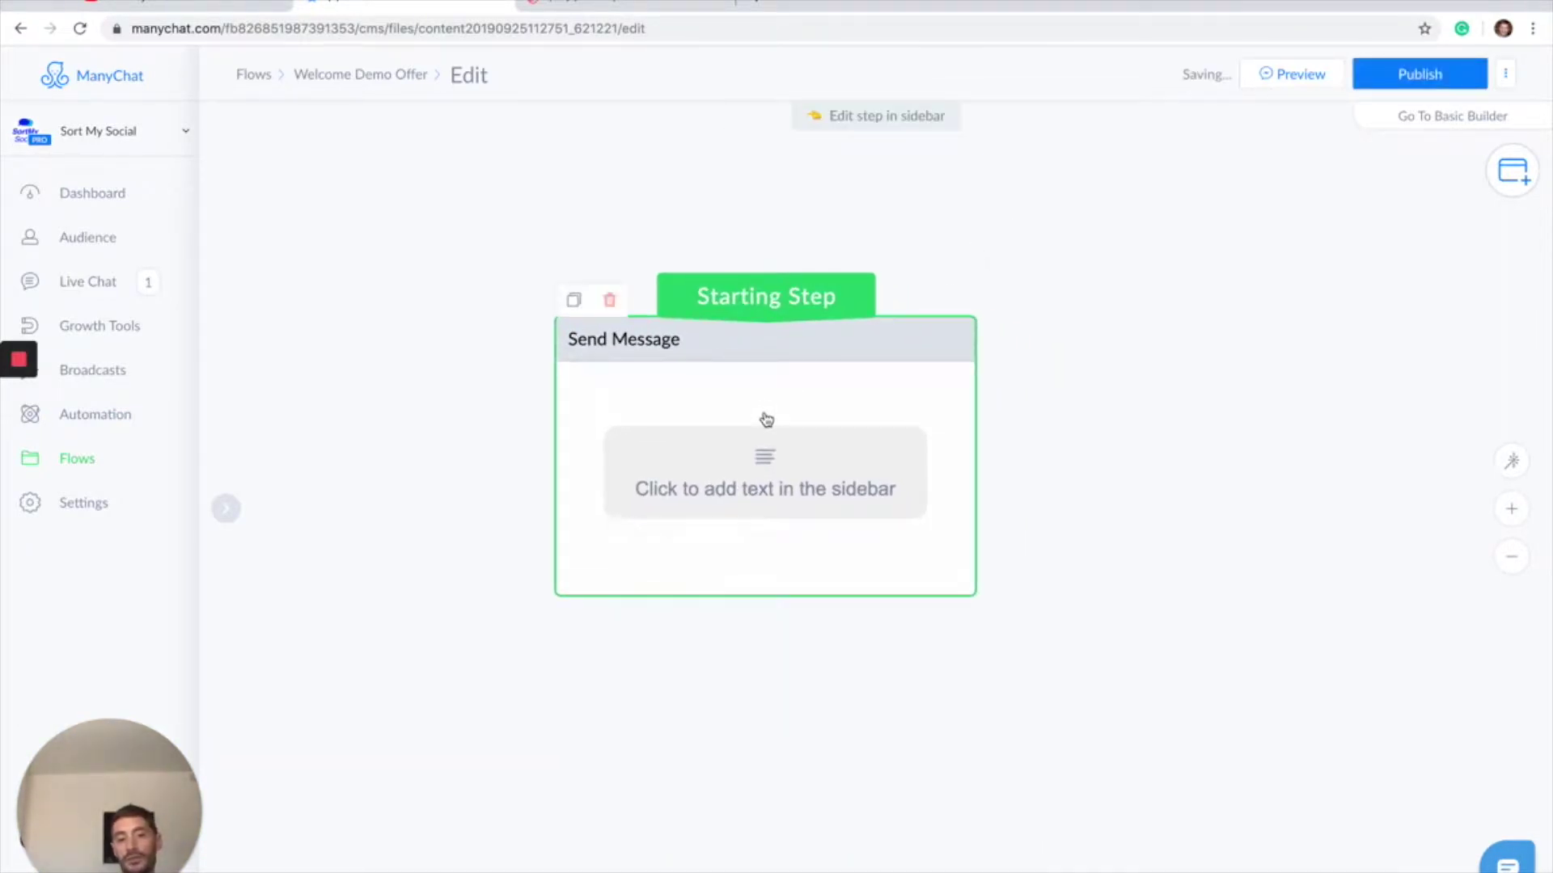
click(751, 485)
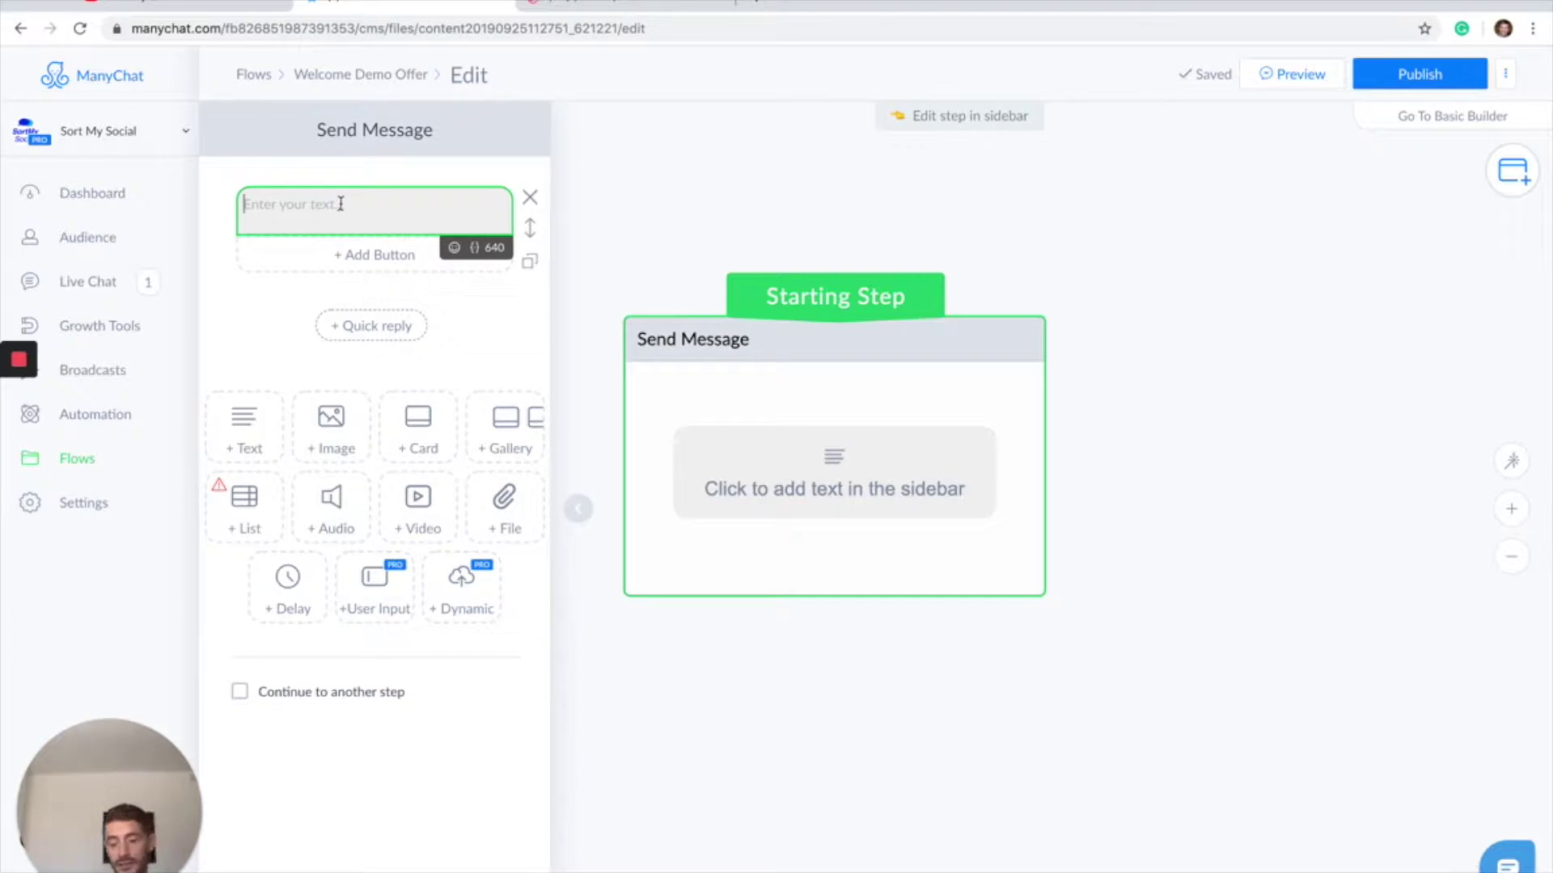
text(Welcome)
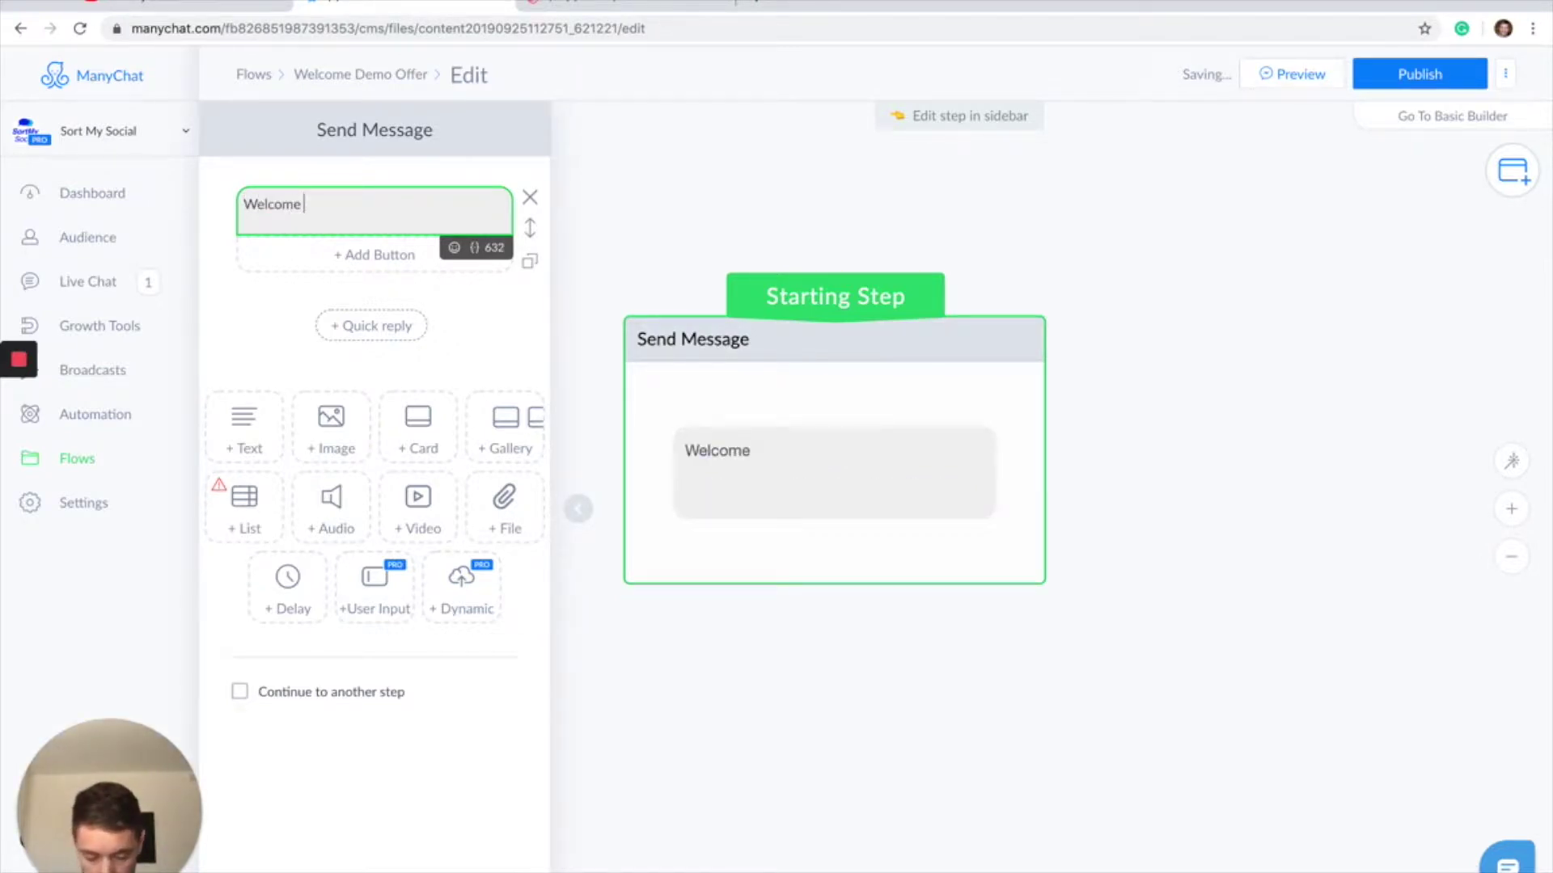
text( to our Messenger )
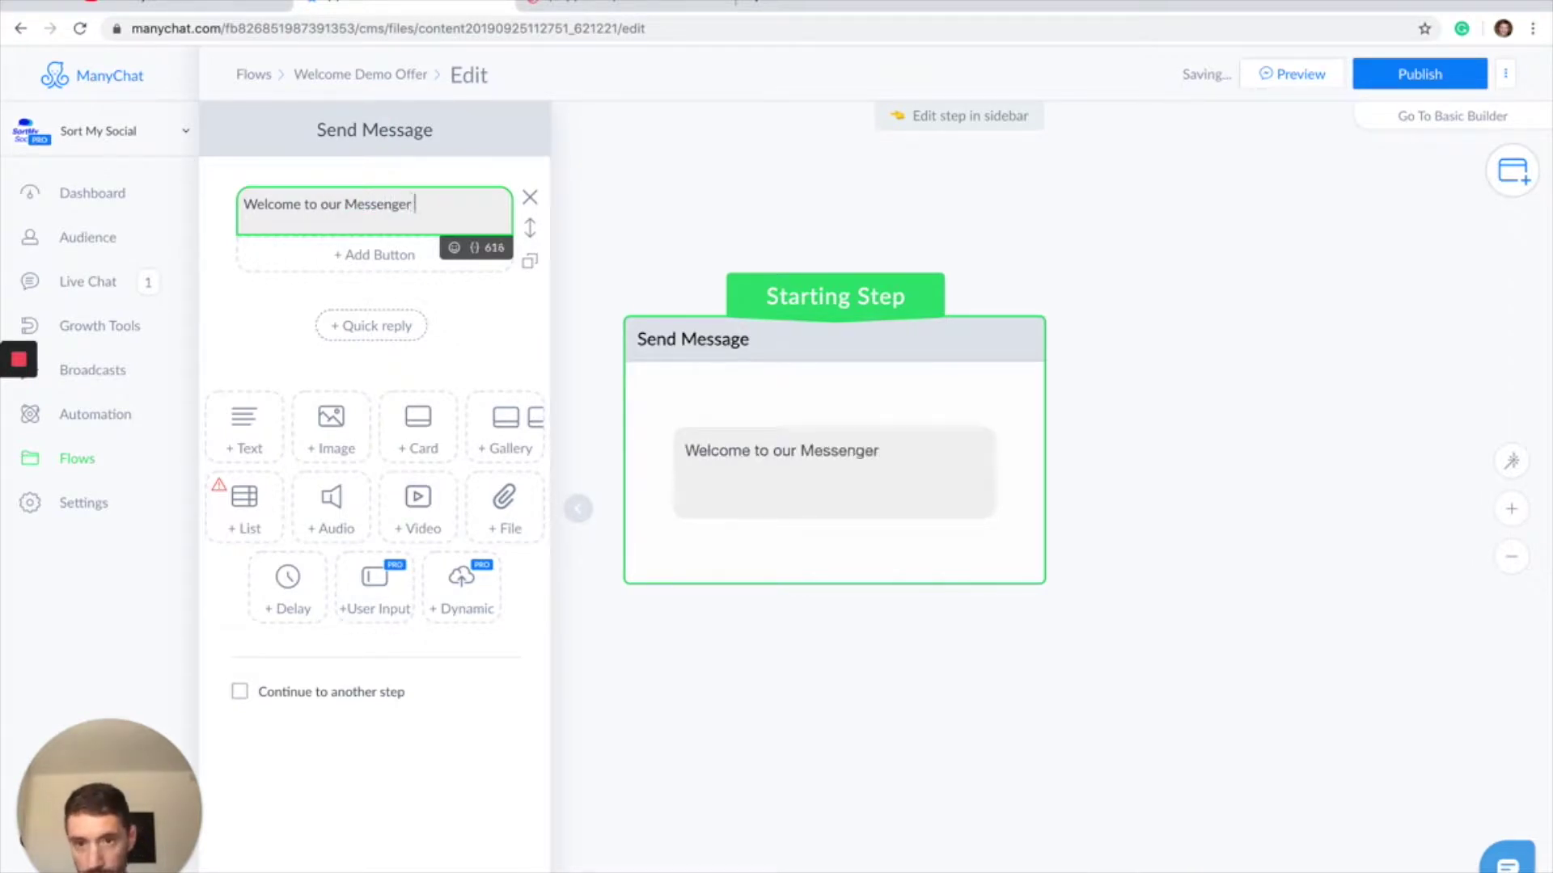
text(Channel)
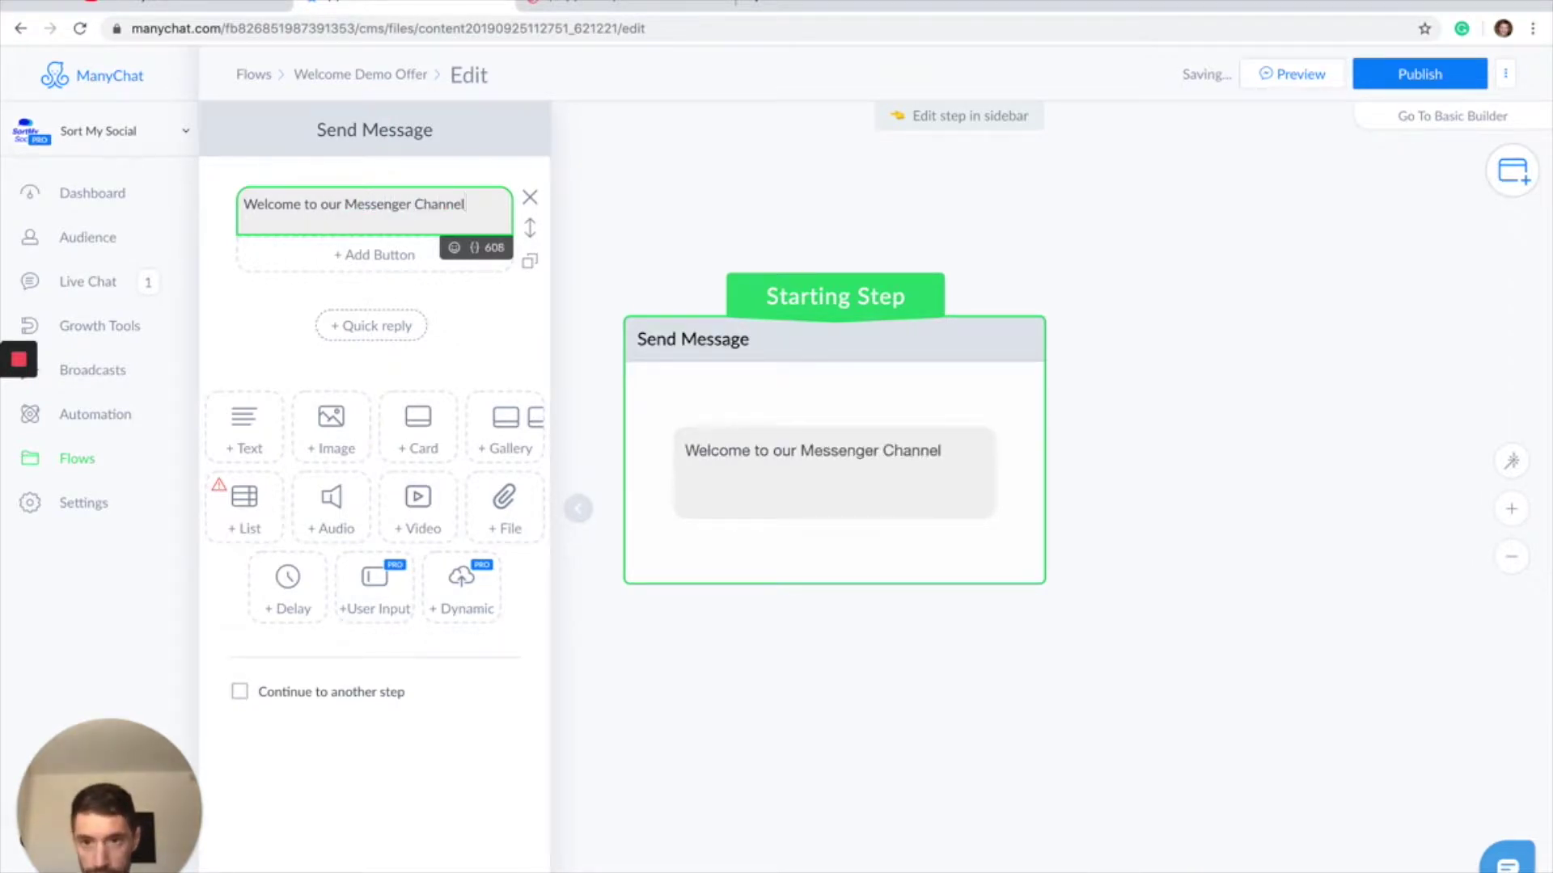
text(!)
key(Return)
key(Return)
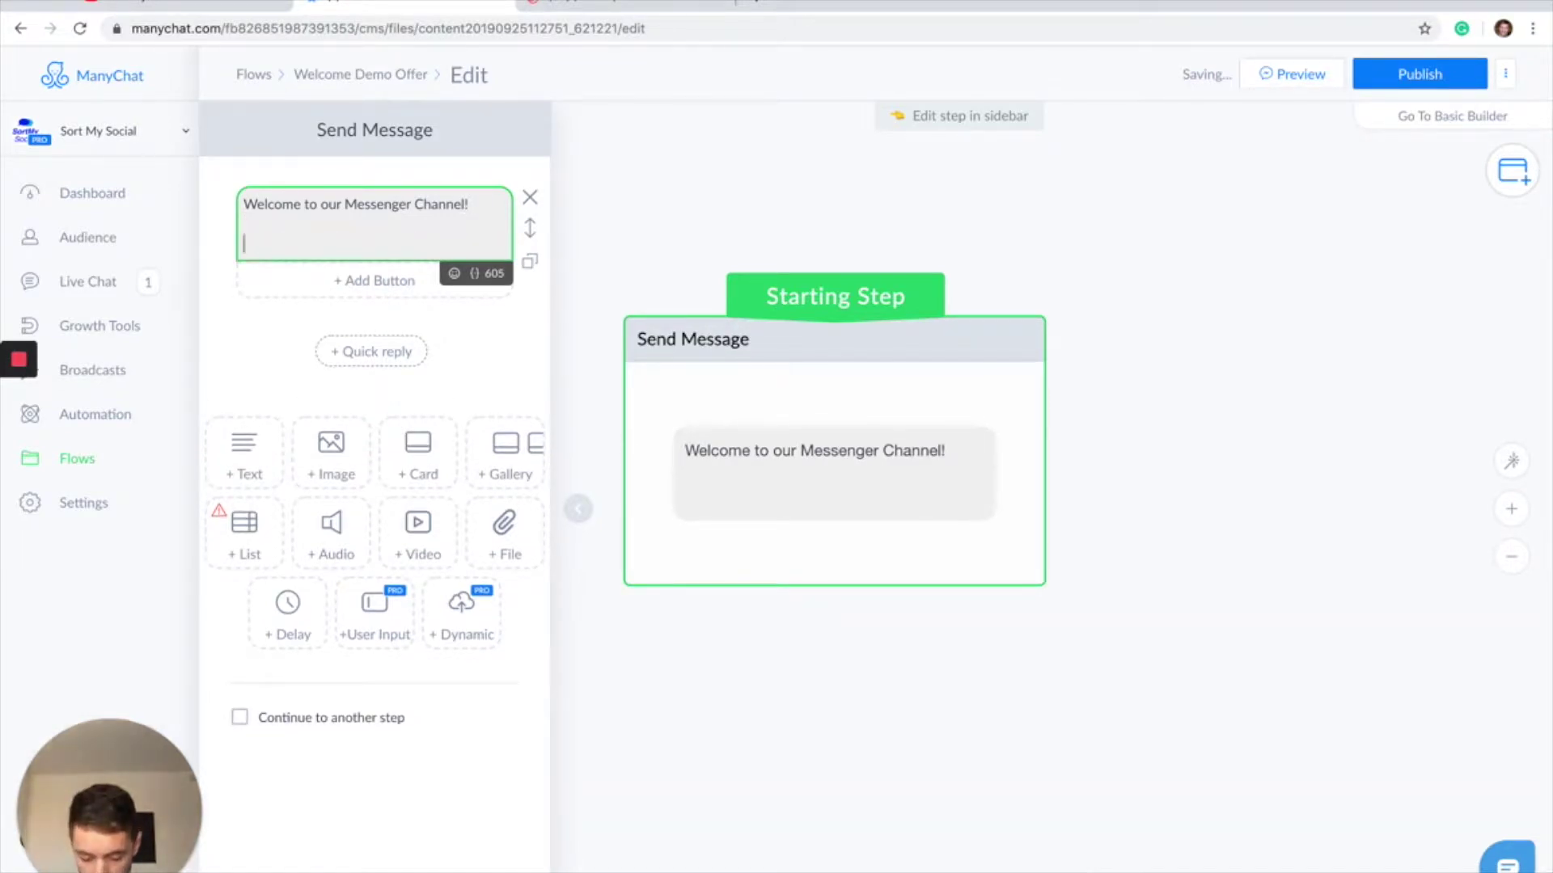
text(T)
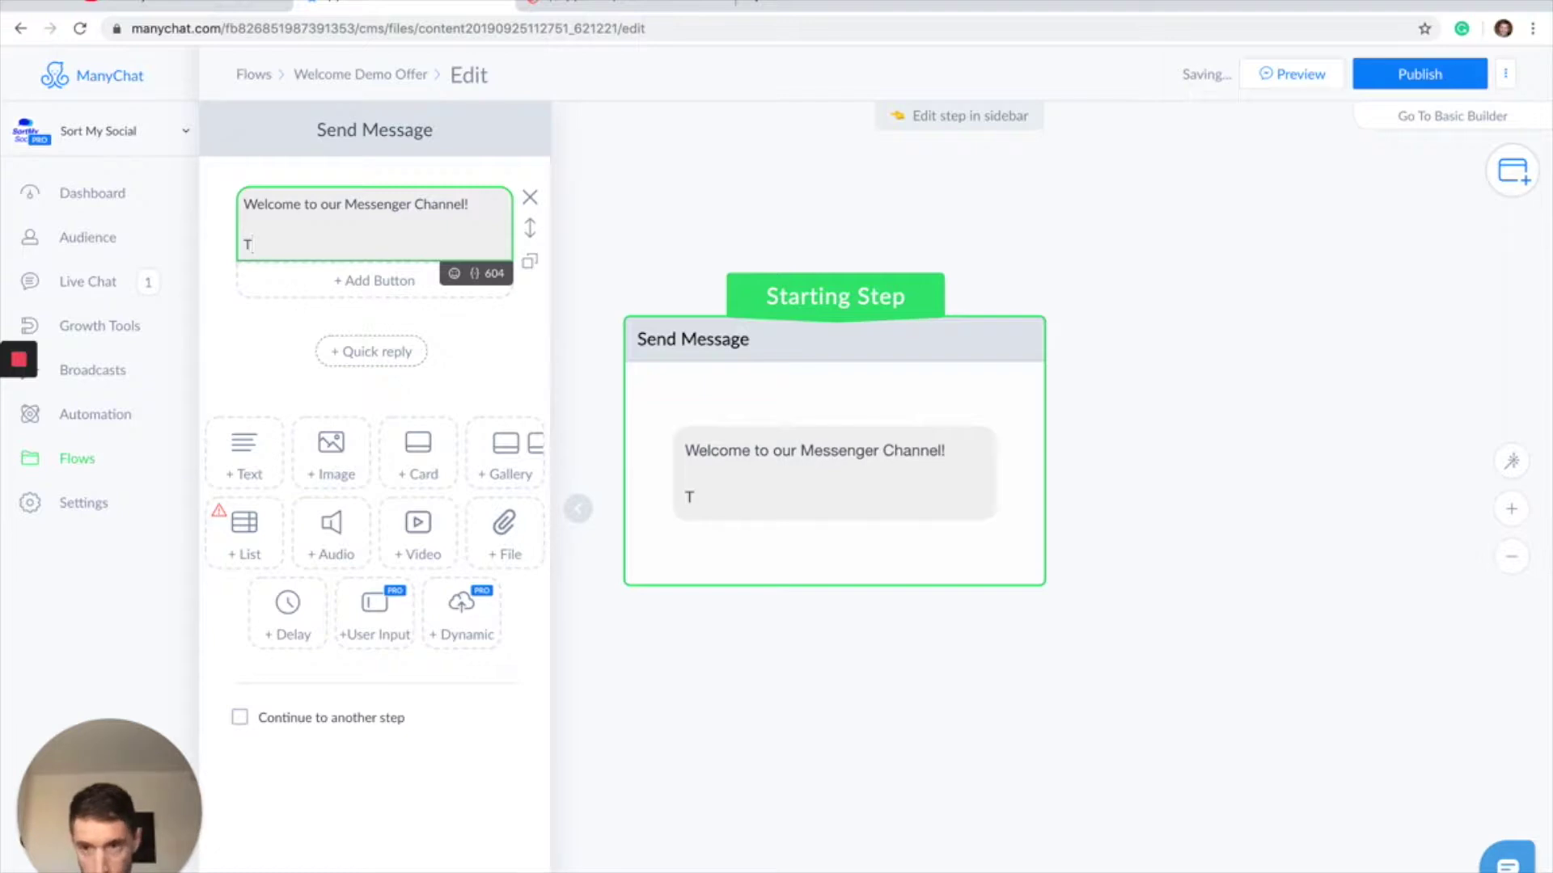
key(BackSpace)
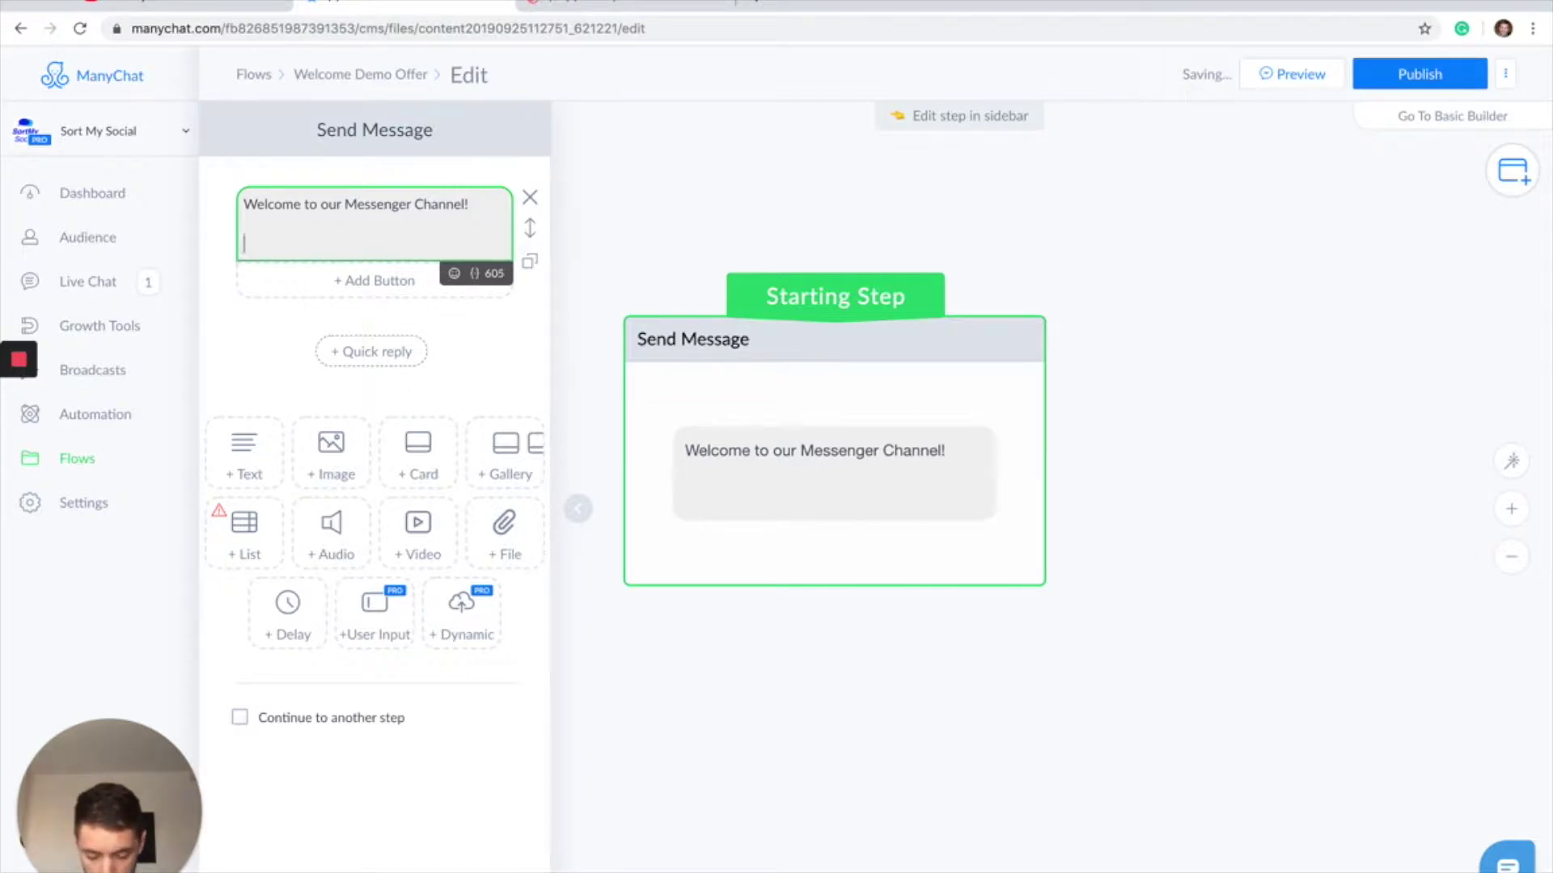
text(T)
key(BackSpace)
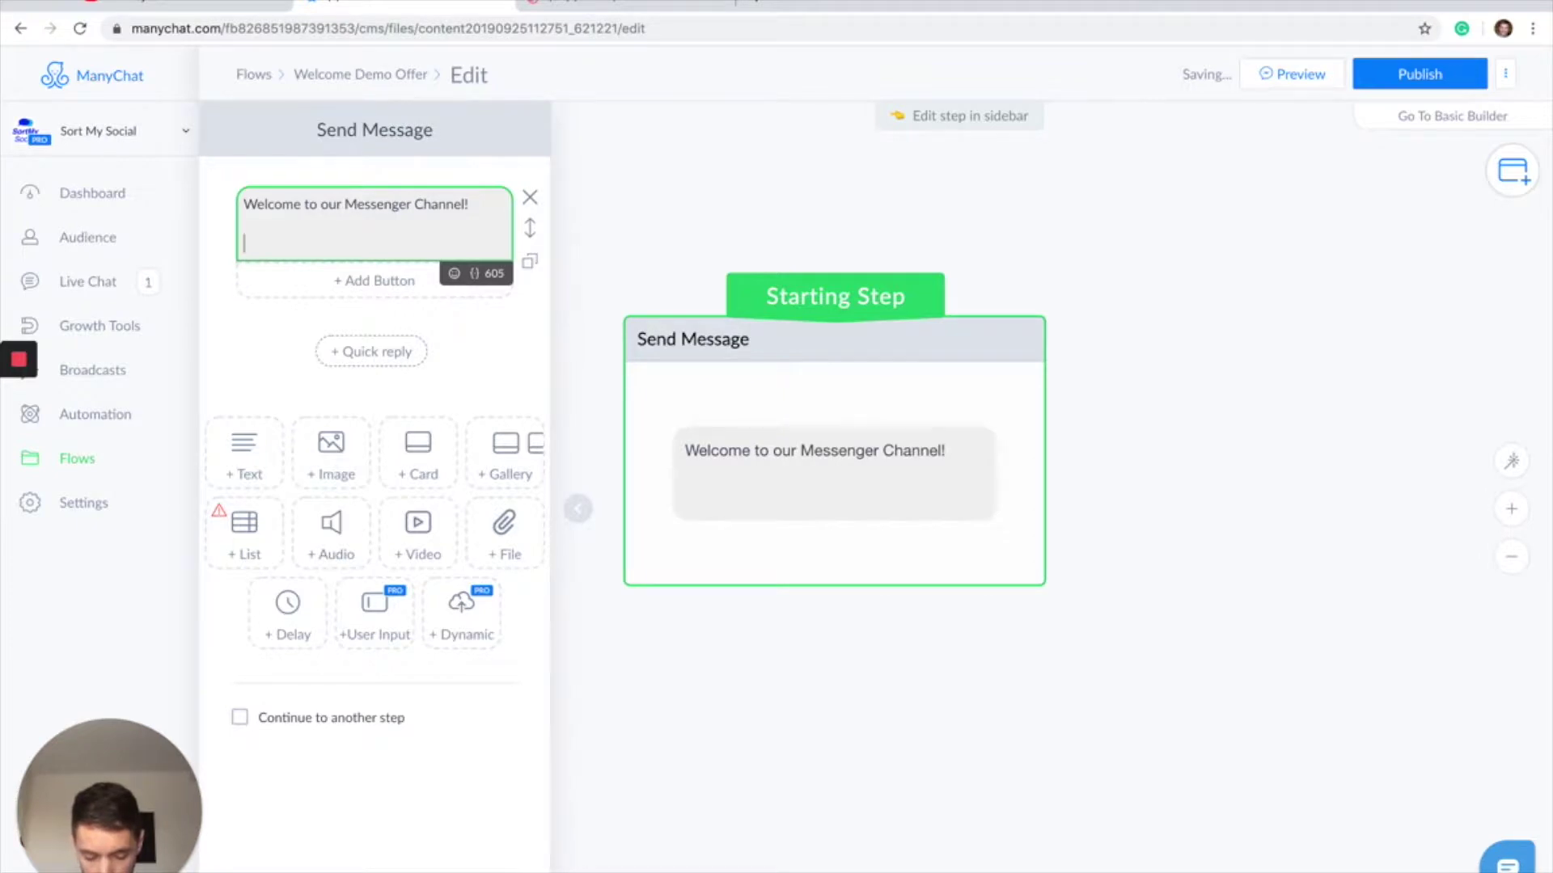
Add a second paragraph to the message reading "Join Our VIP Offer Program to get 50% off ANY MAIN." followed by a blank line
text(Join )
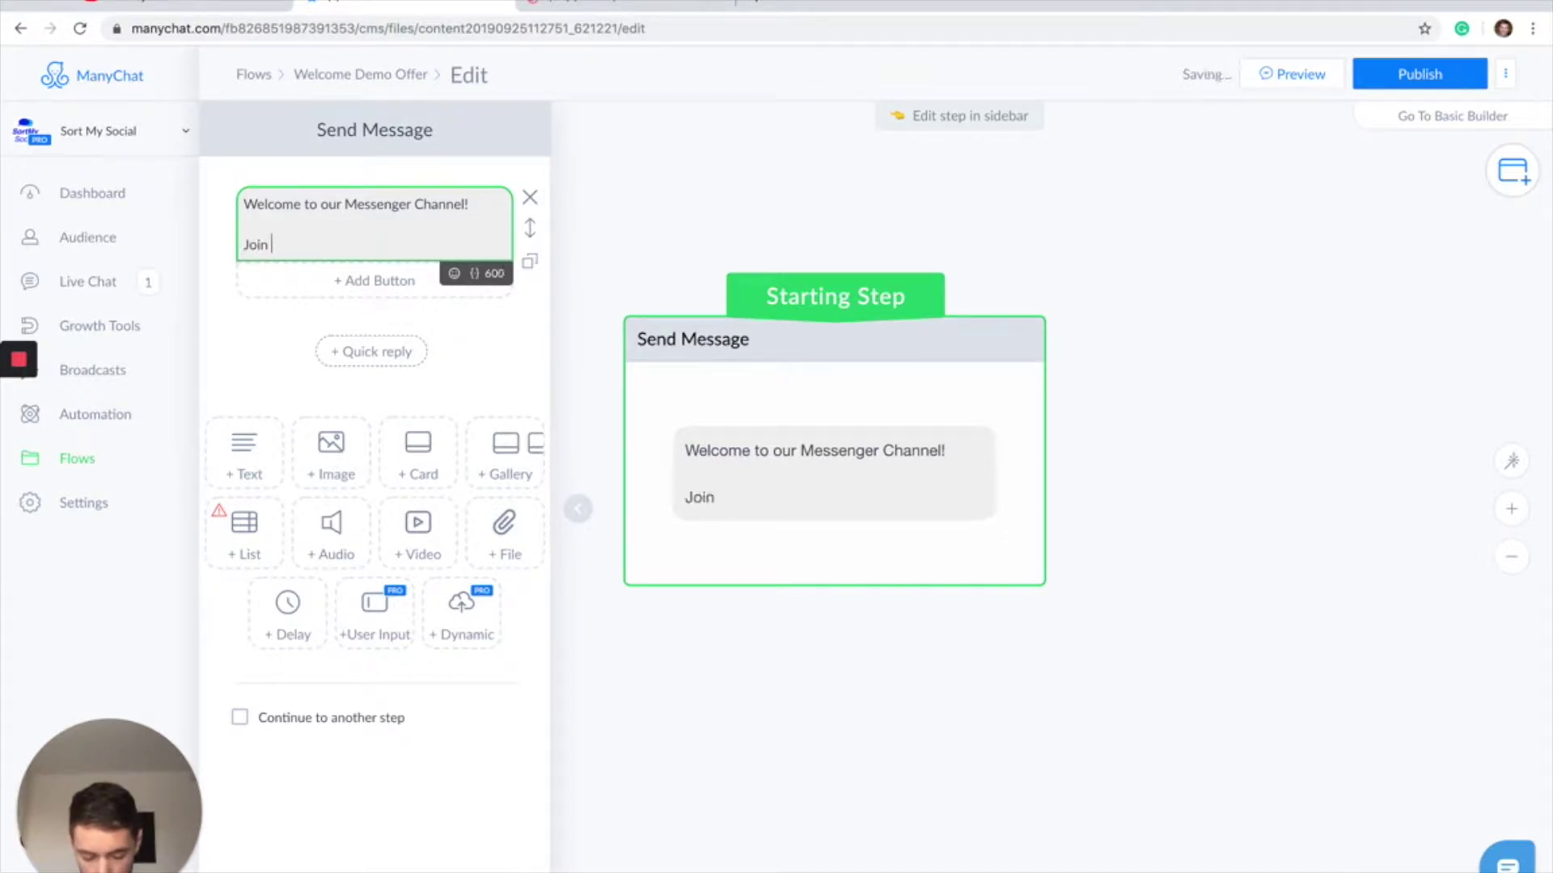
text(Our VIP Offer)
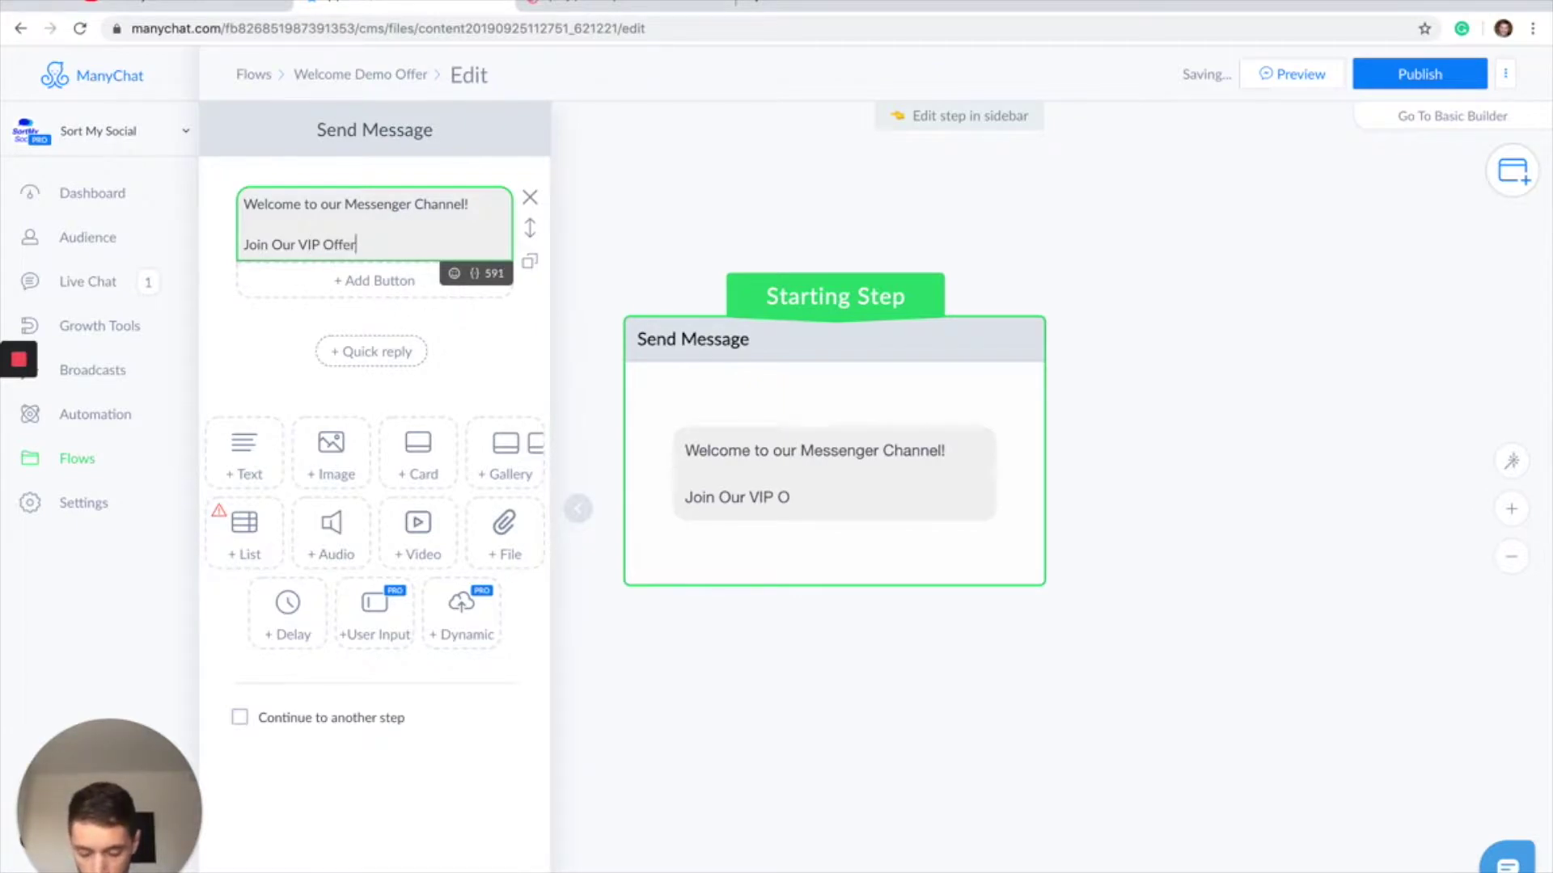
text( Progra)
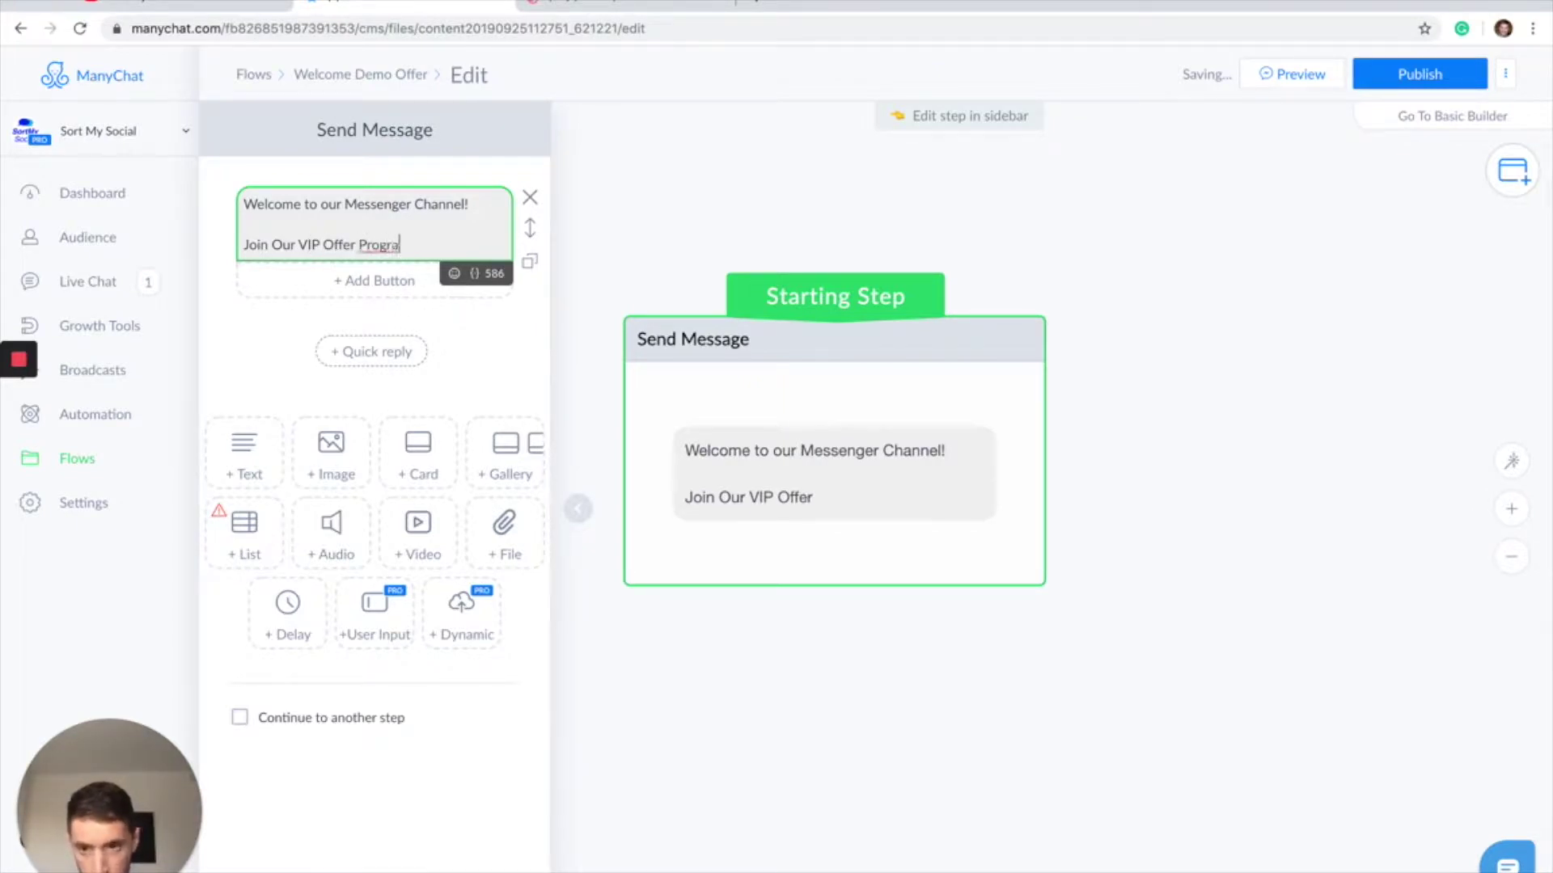
text(m )
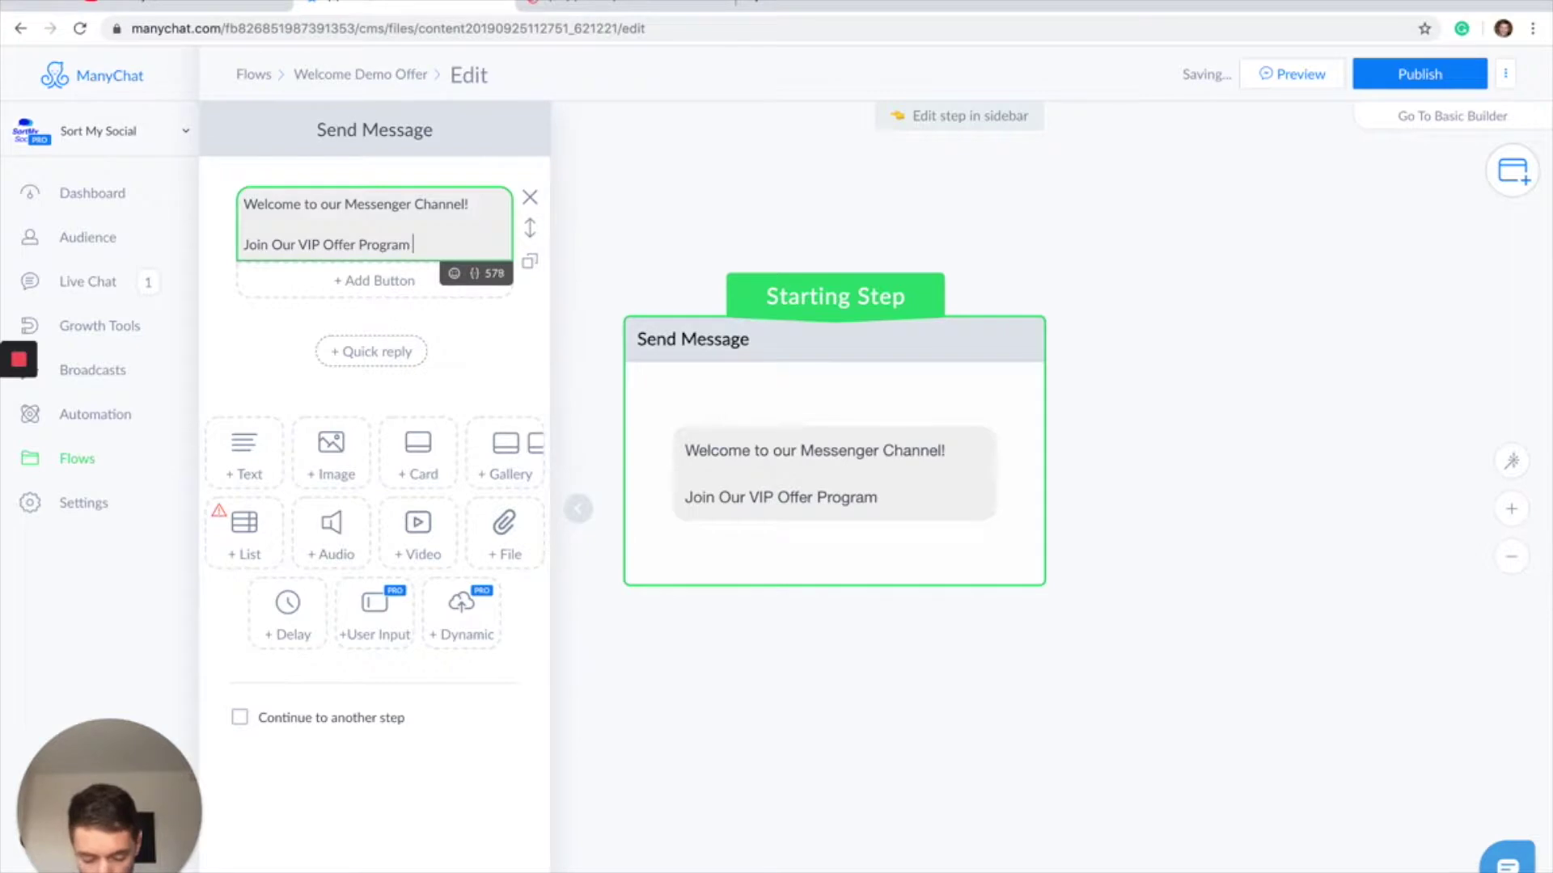
text(to get)
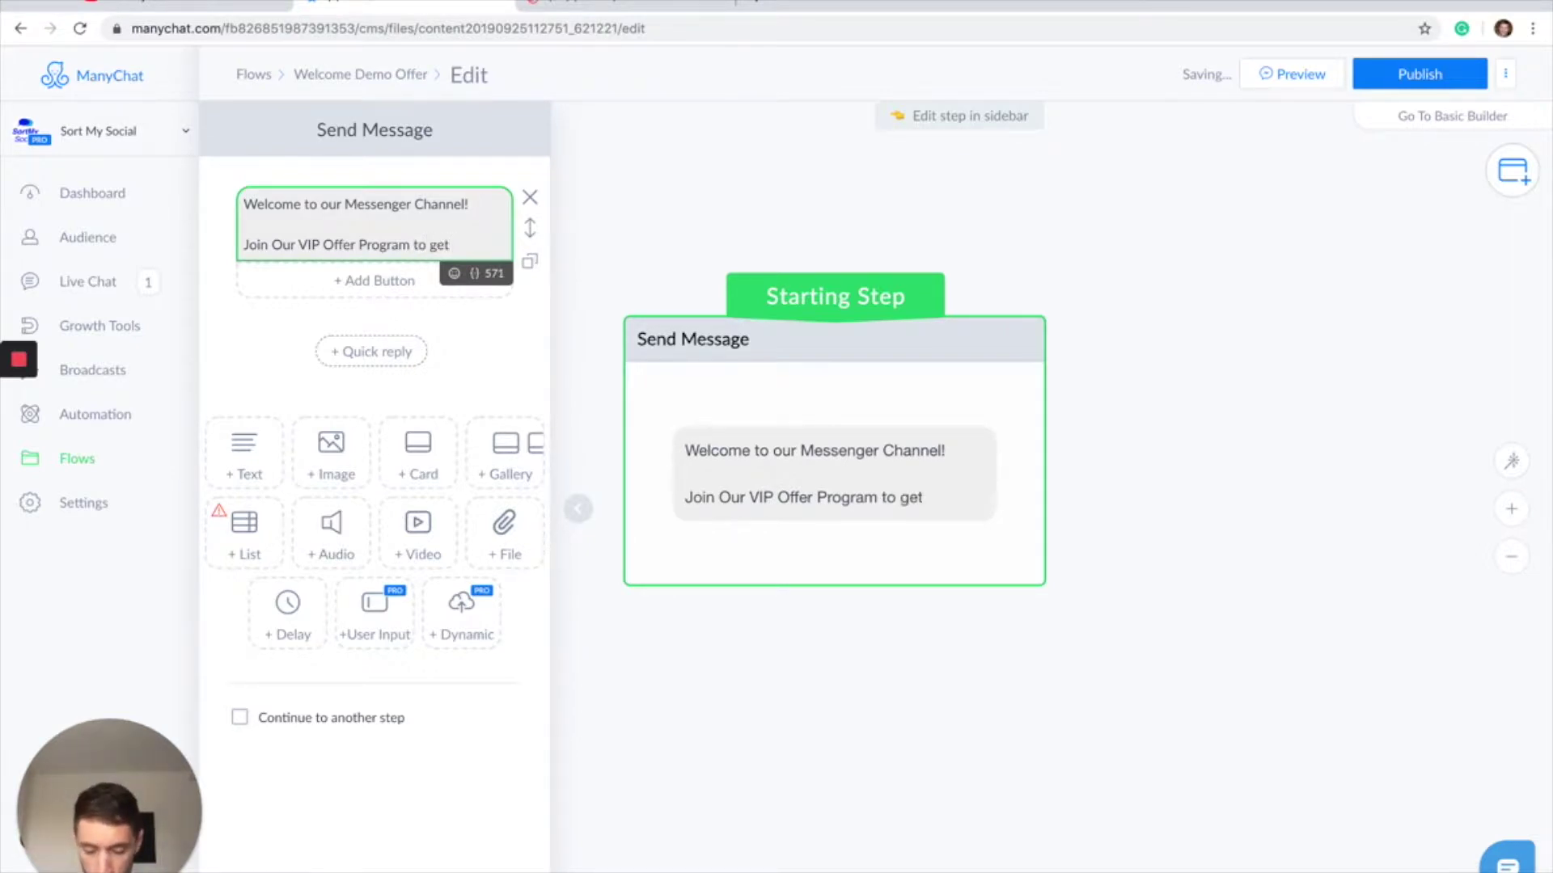
text( 50%)
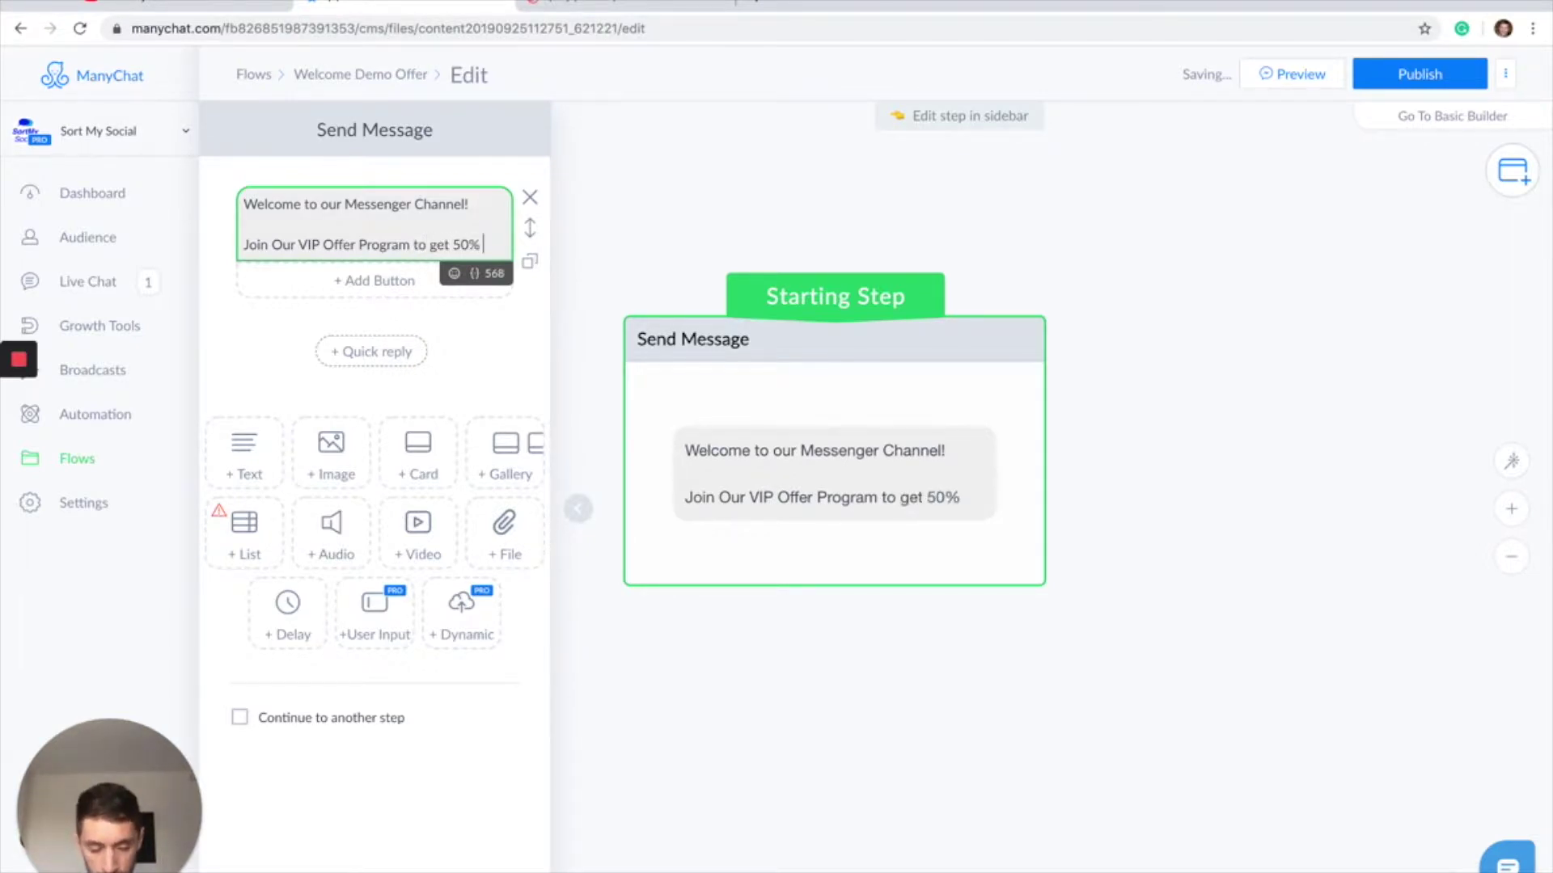
text( off an)
key(BackSpace)
key(BackSpace)
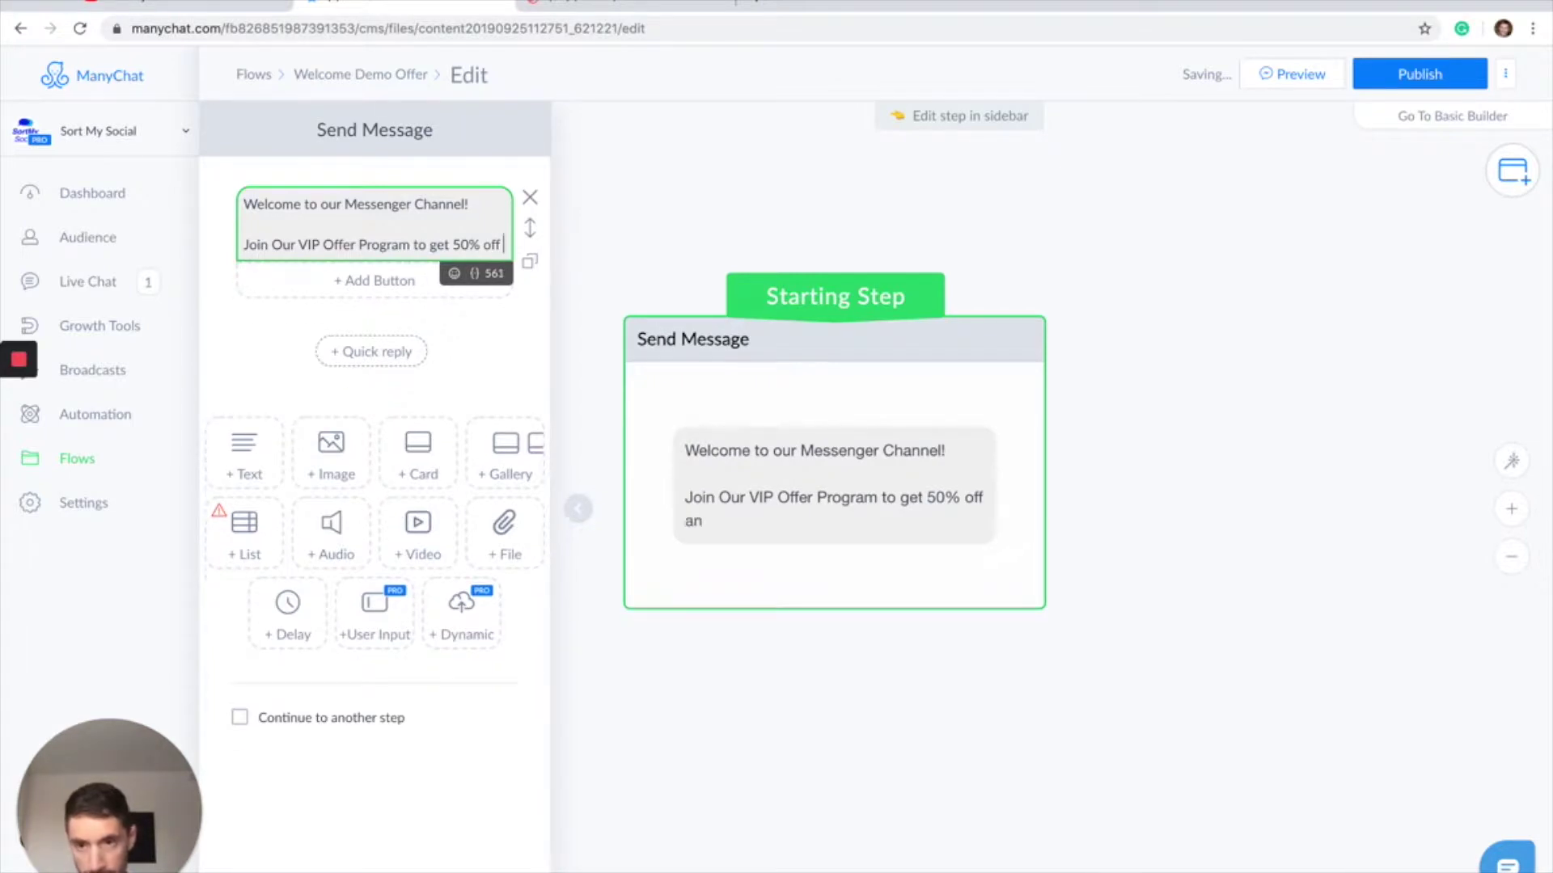
text(ANY MAIN)
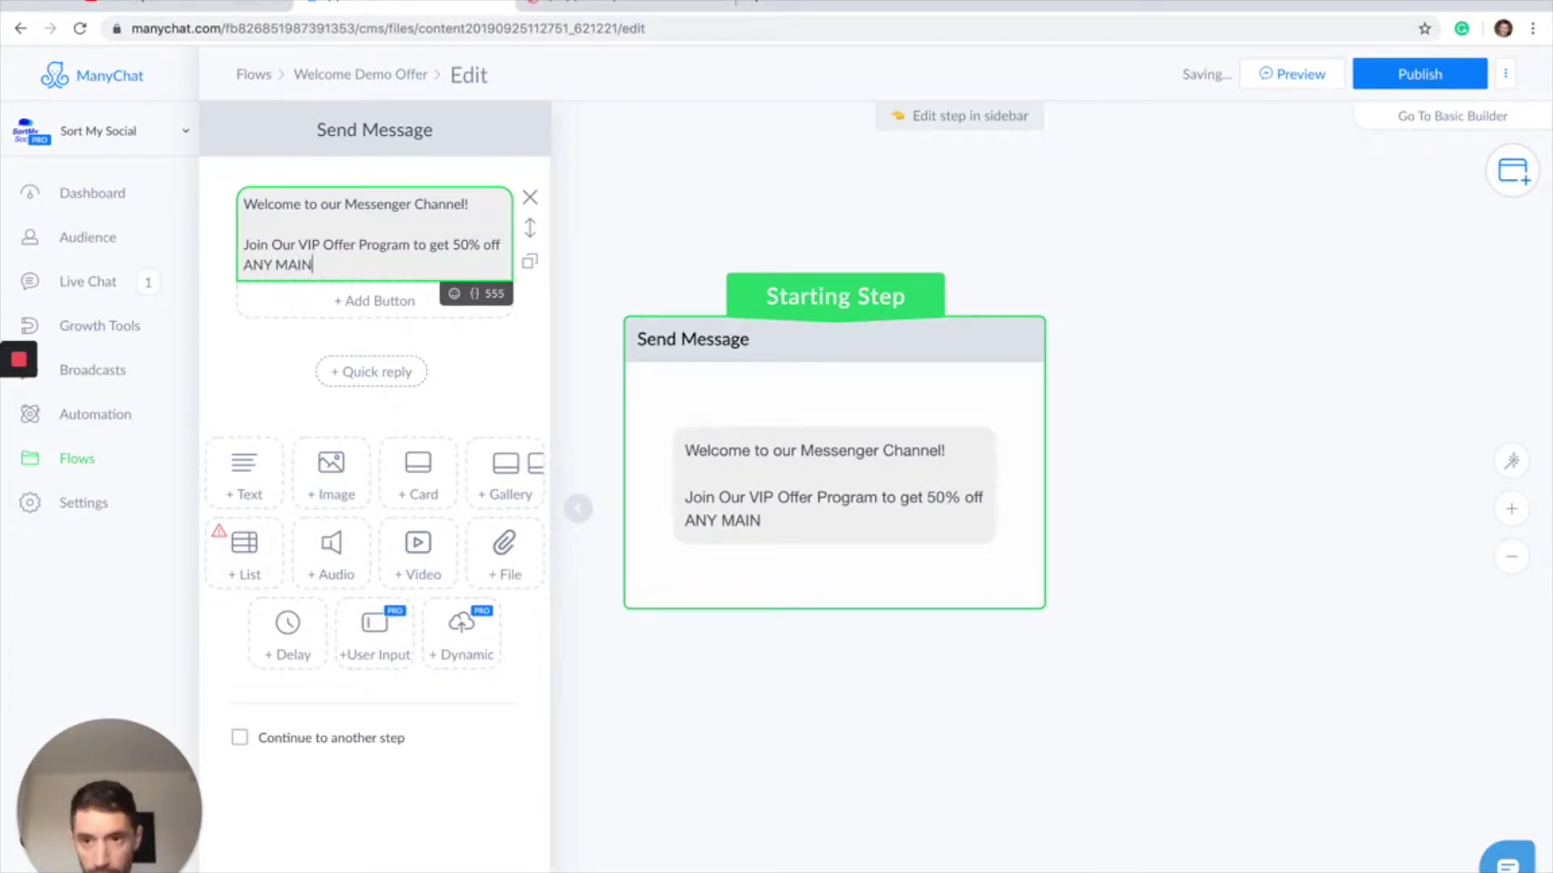
text(.)
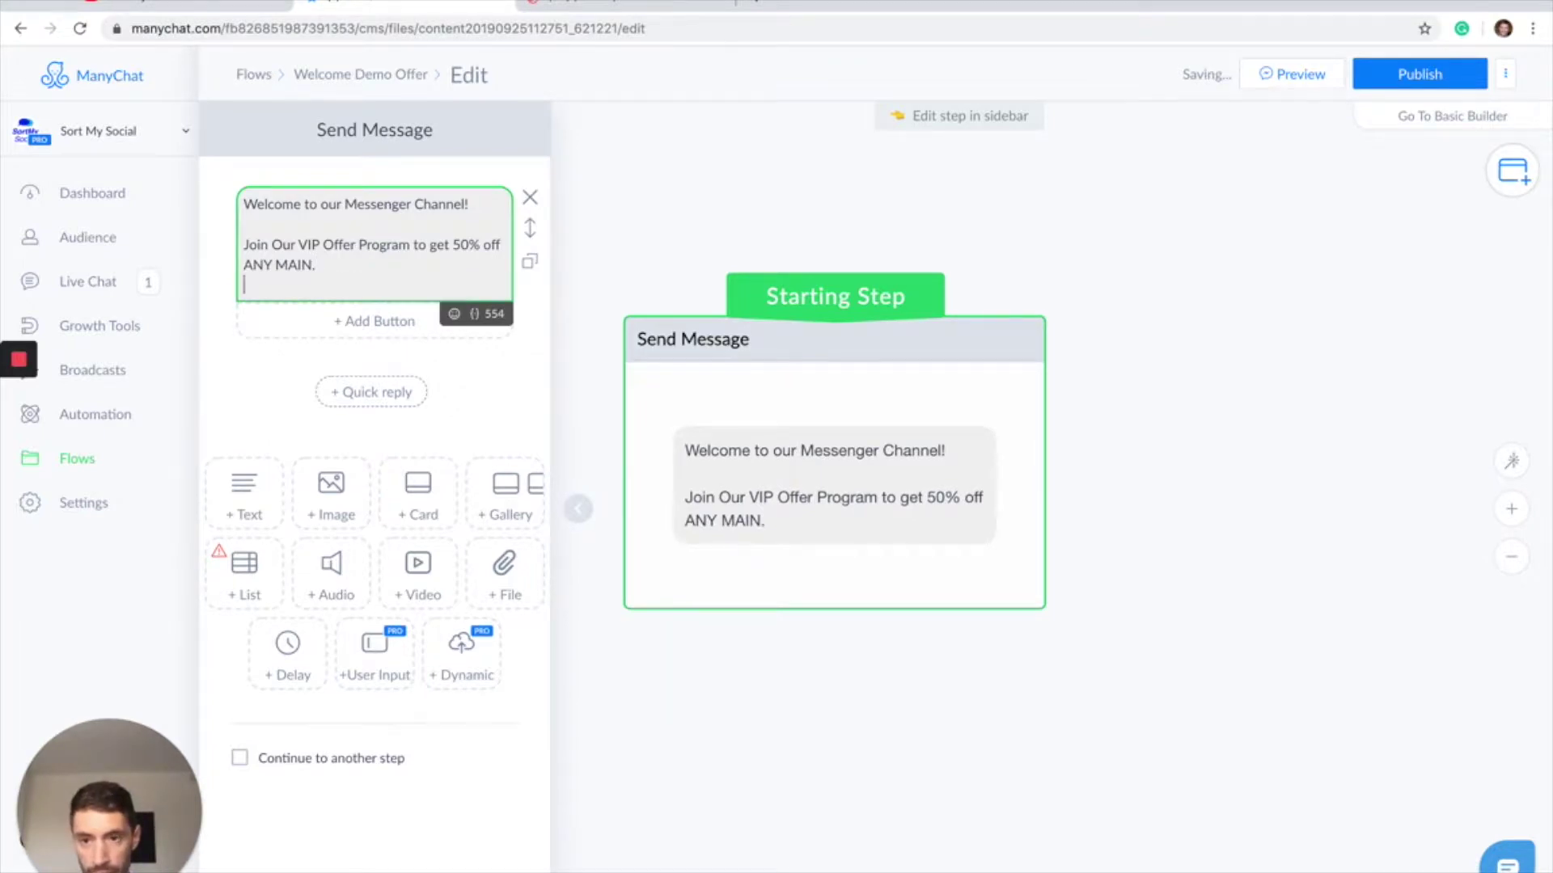
key(Return)
key(Return)
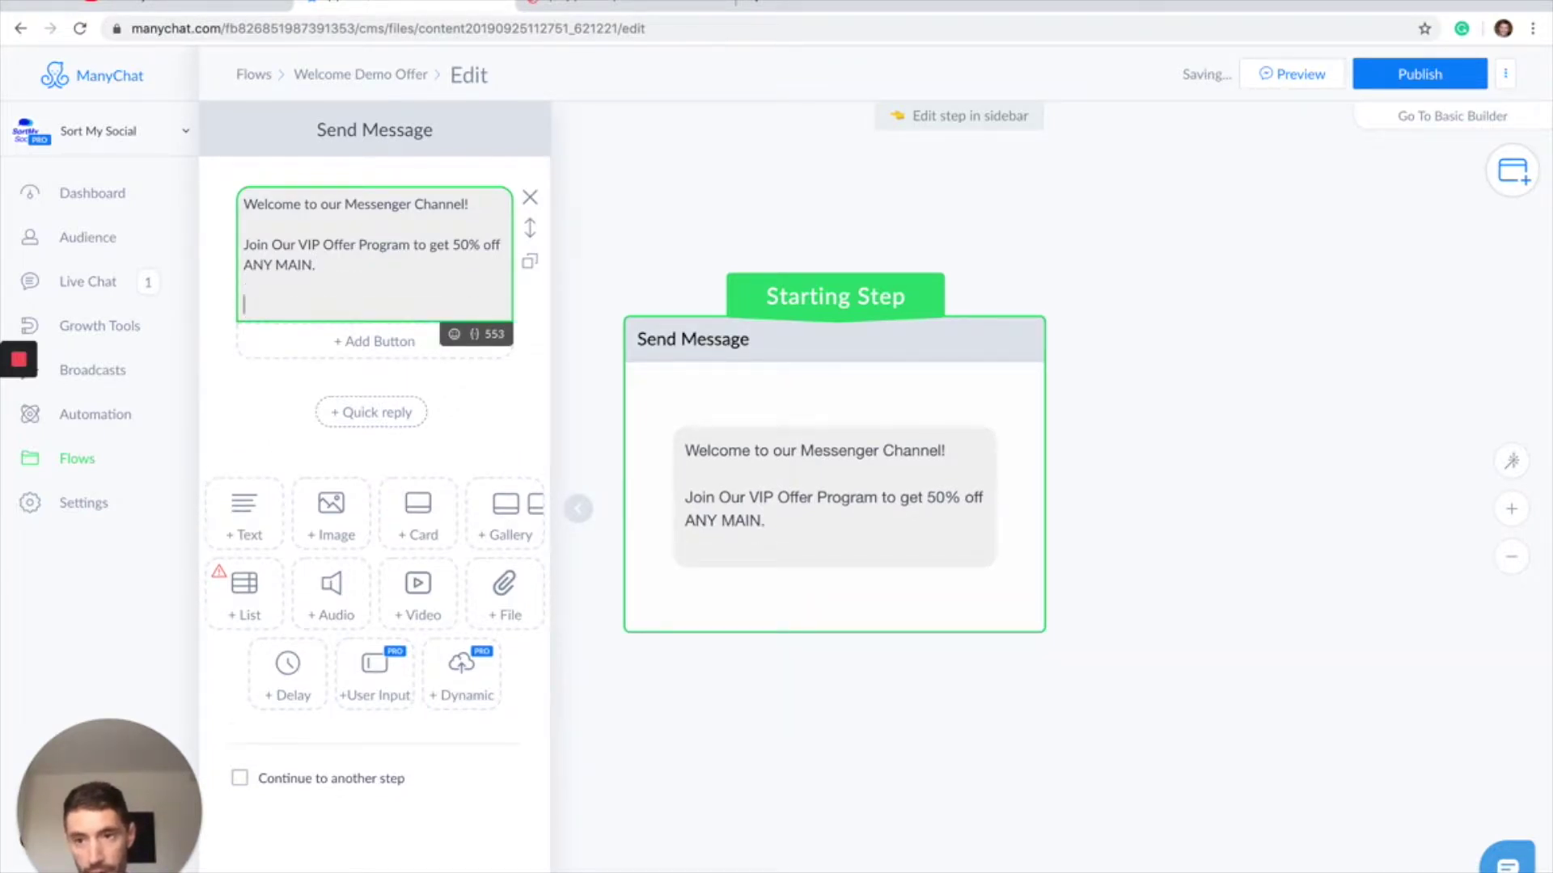
Add a closing paragraph to the message reading "When you join you'll also get exclusive monthly offers from us."
click(246, 244)
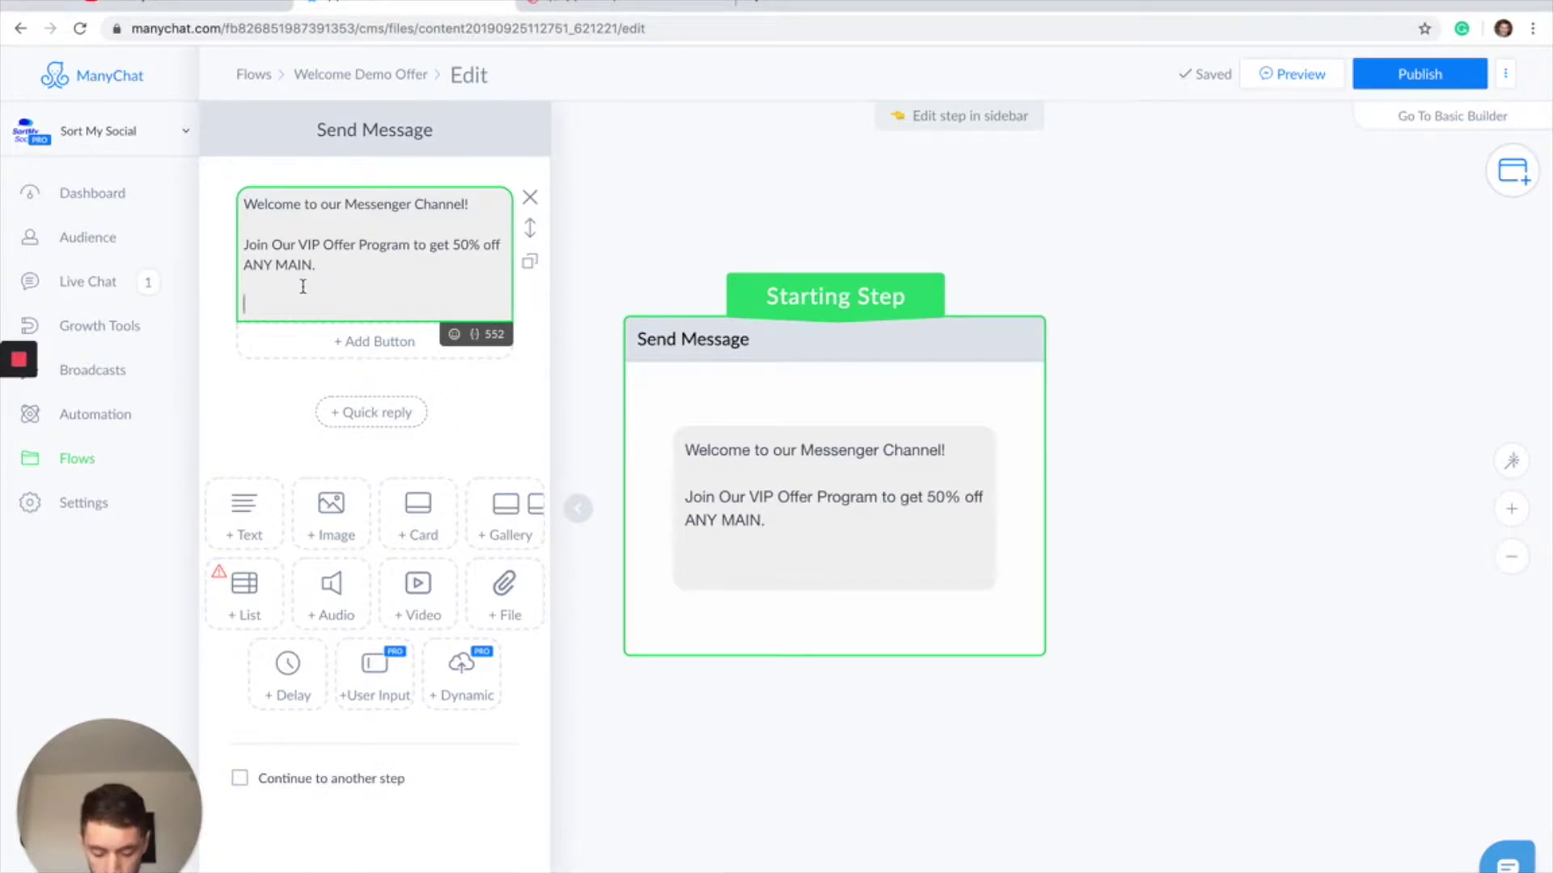
text(When you j)
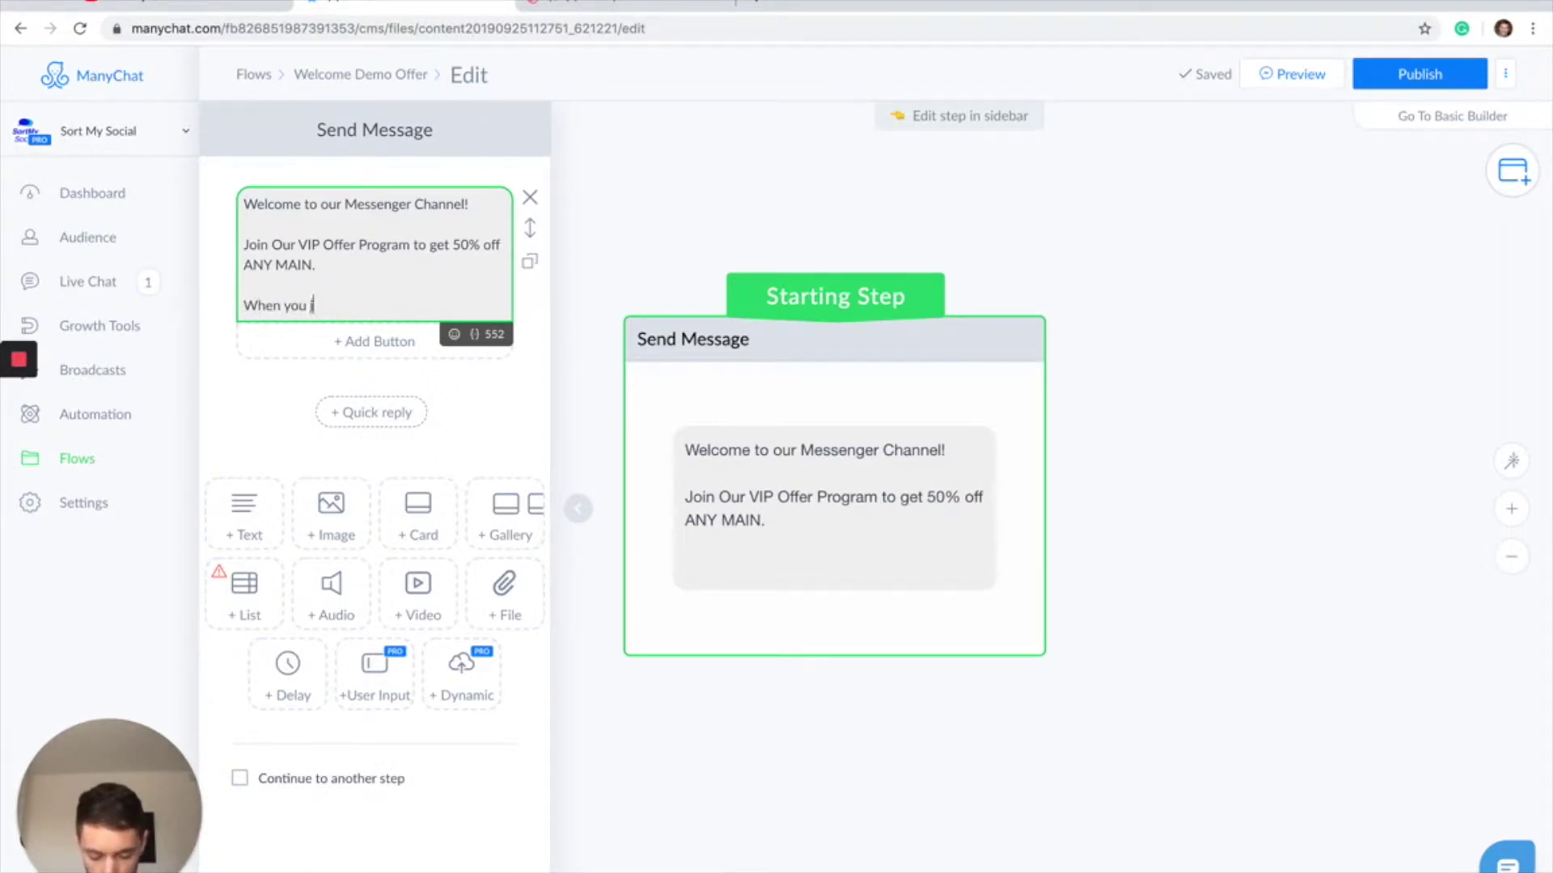
text(oin you'll)
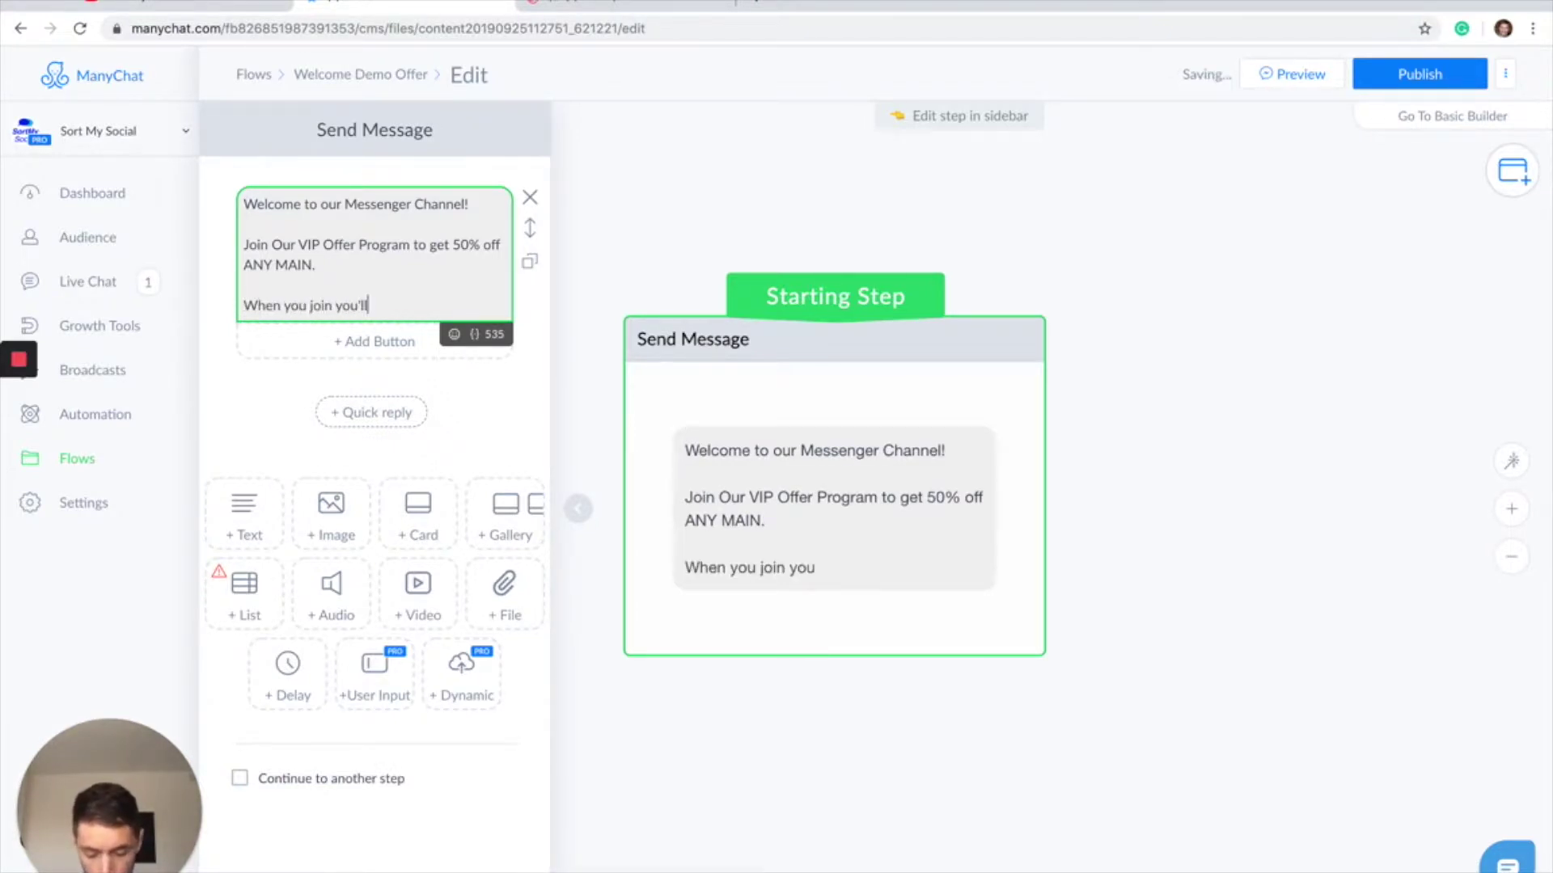
text( also get e)
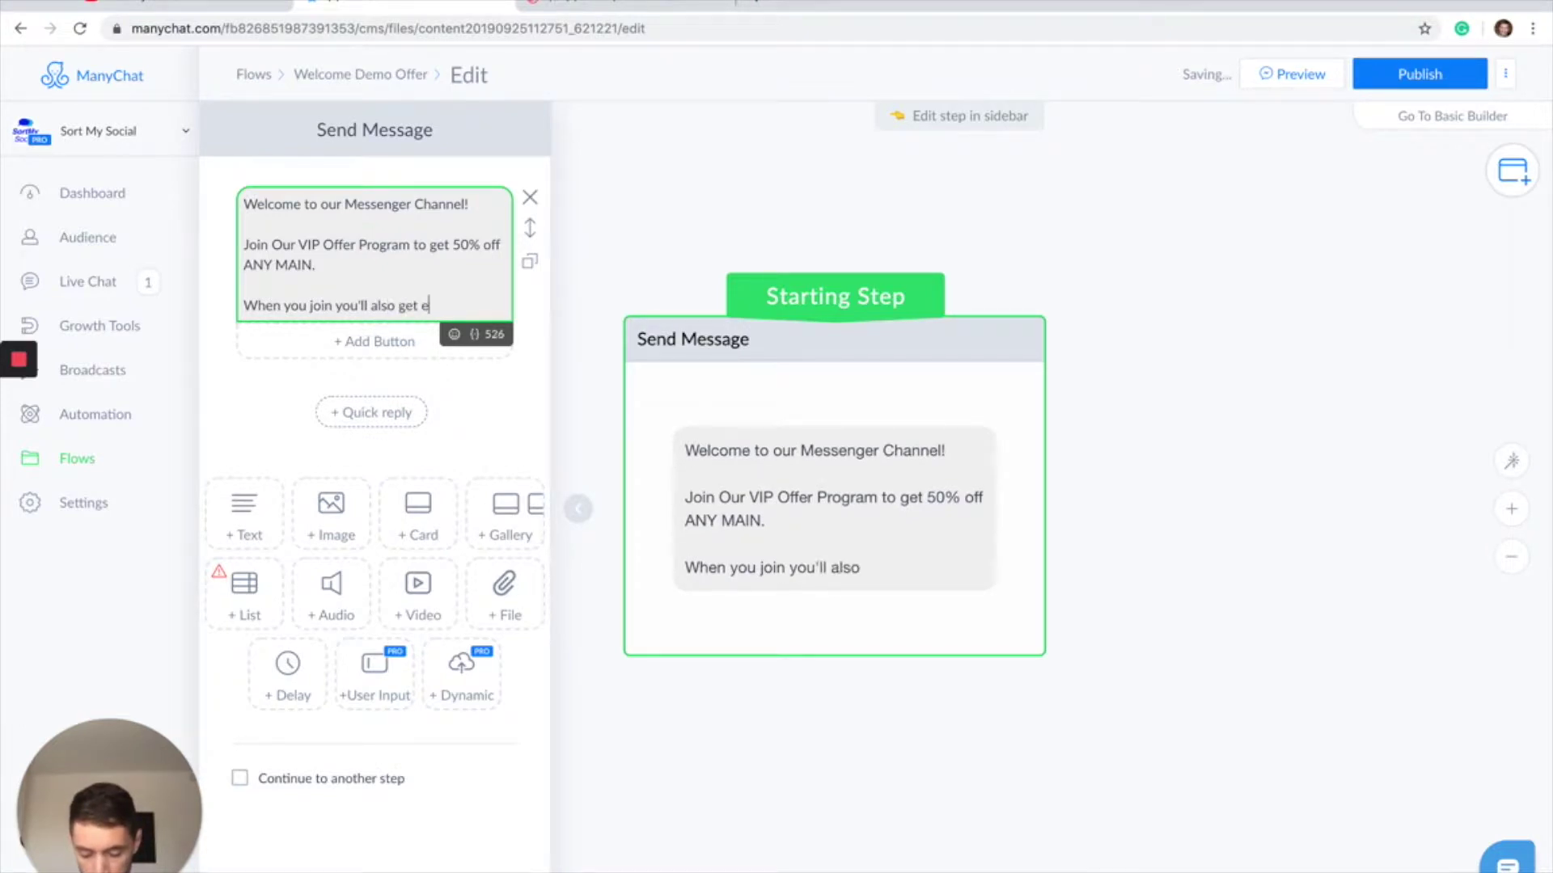
text(xclusive)
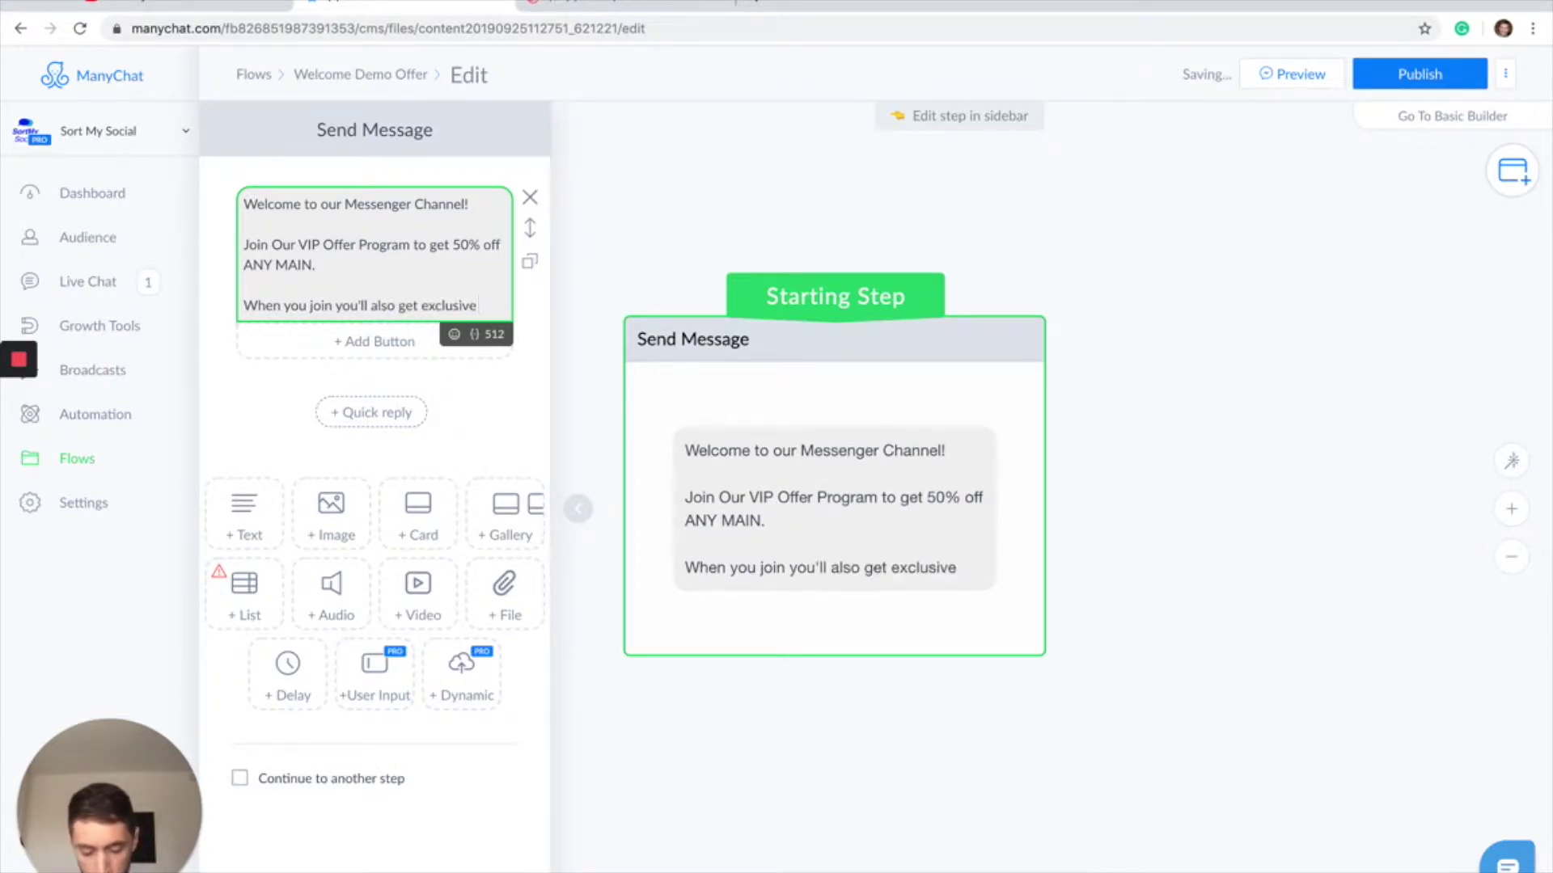
text( month)
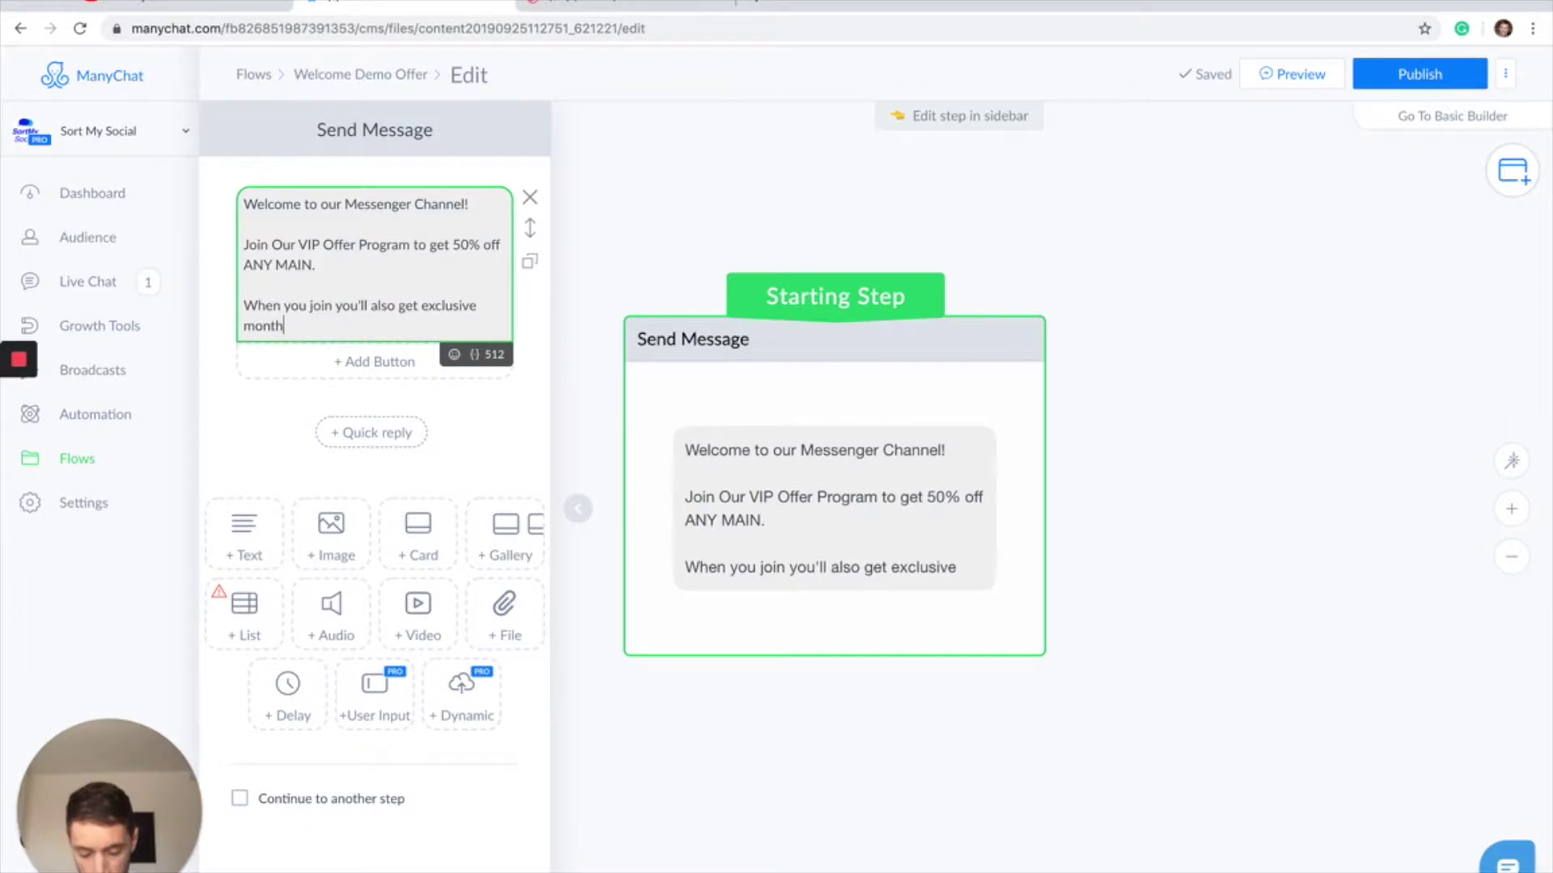
text(ly offers)
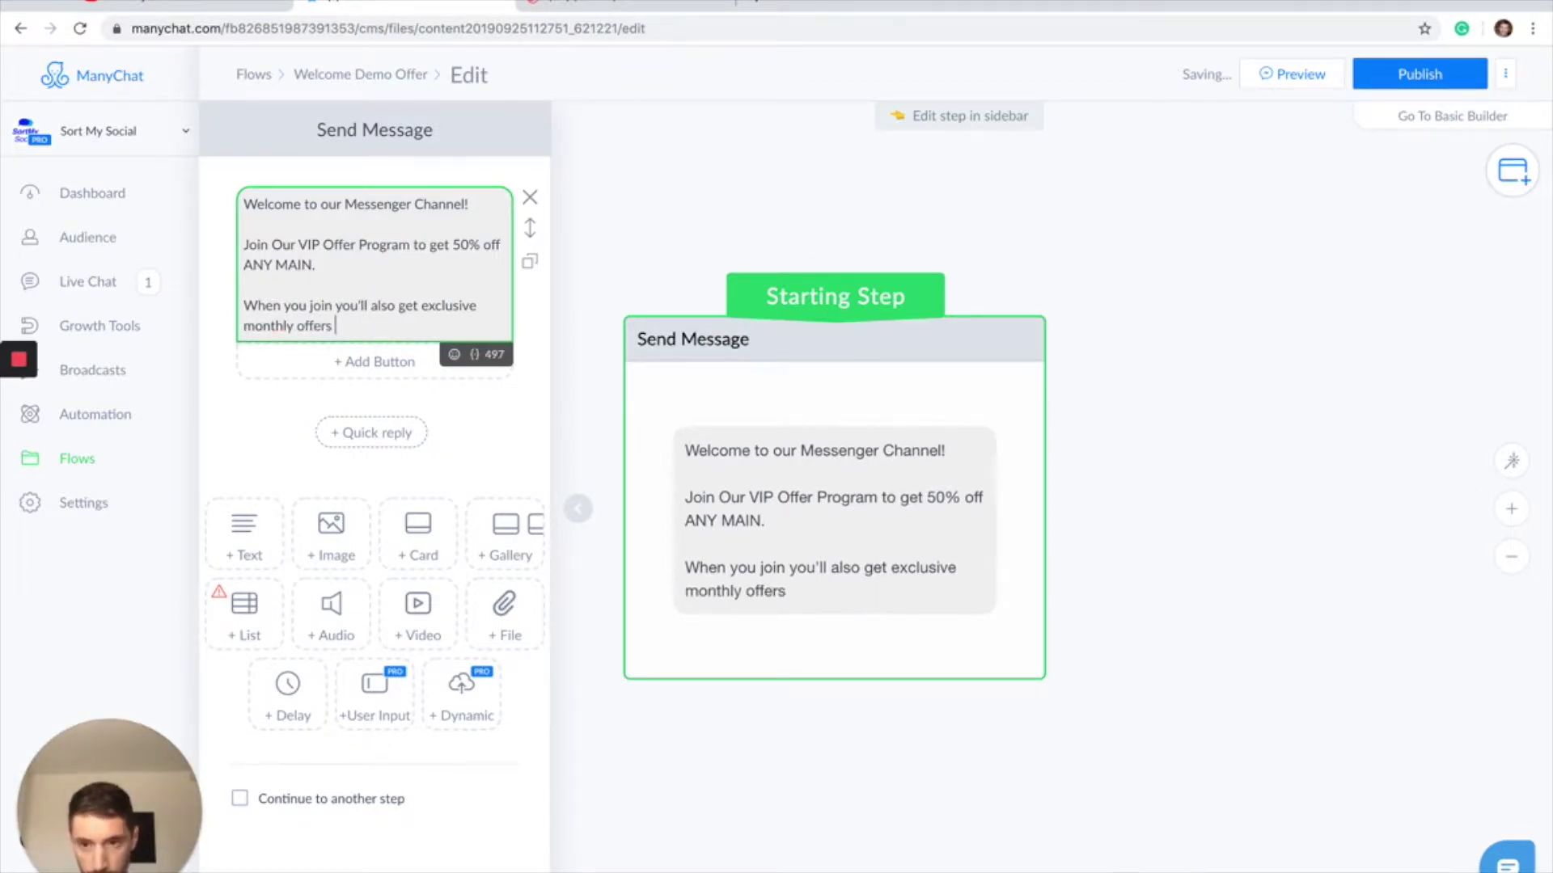
key(BackSpace)
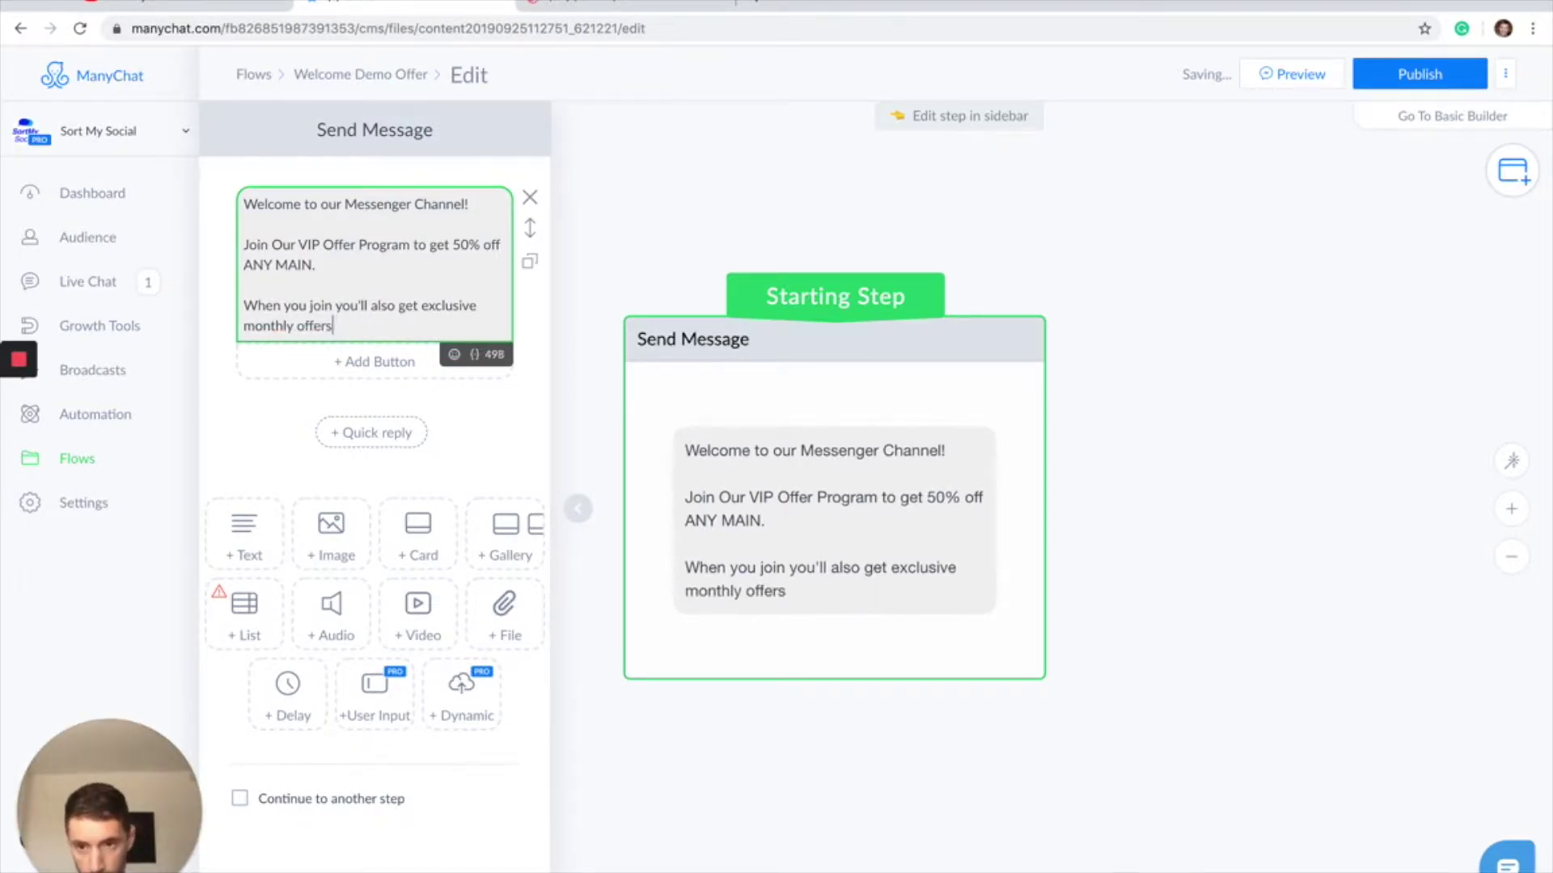
text(.)
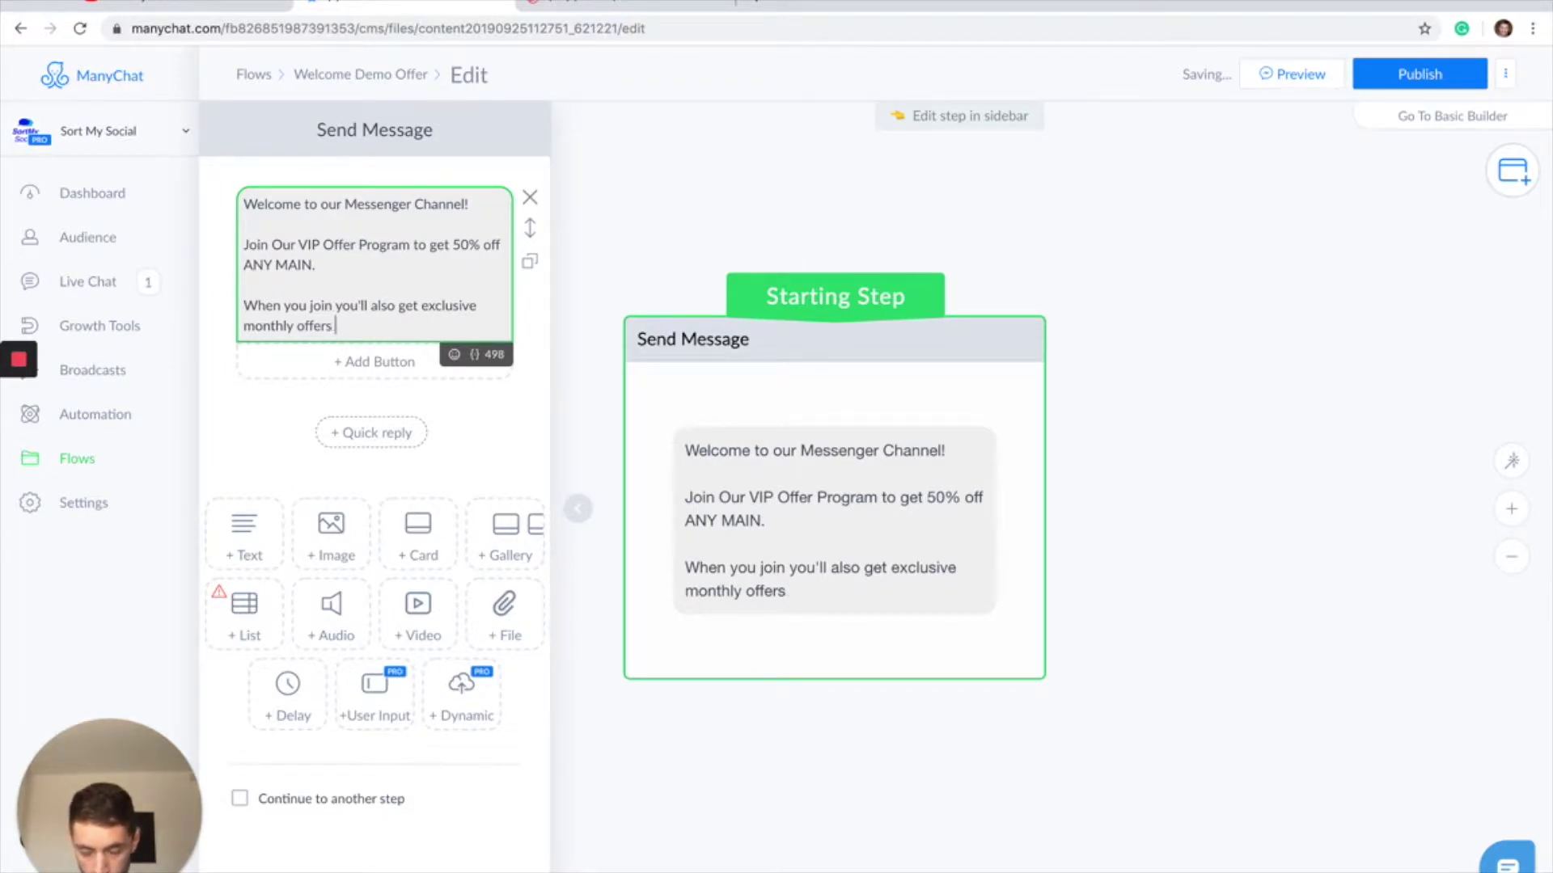
text( from us.)
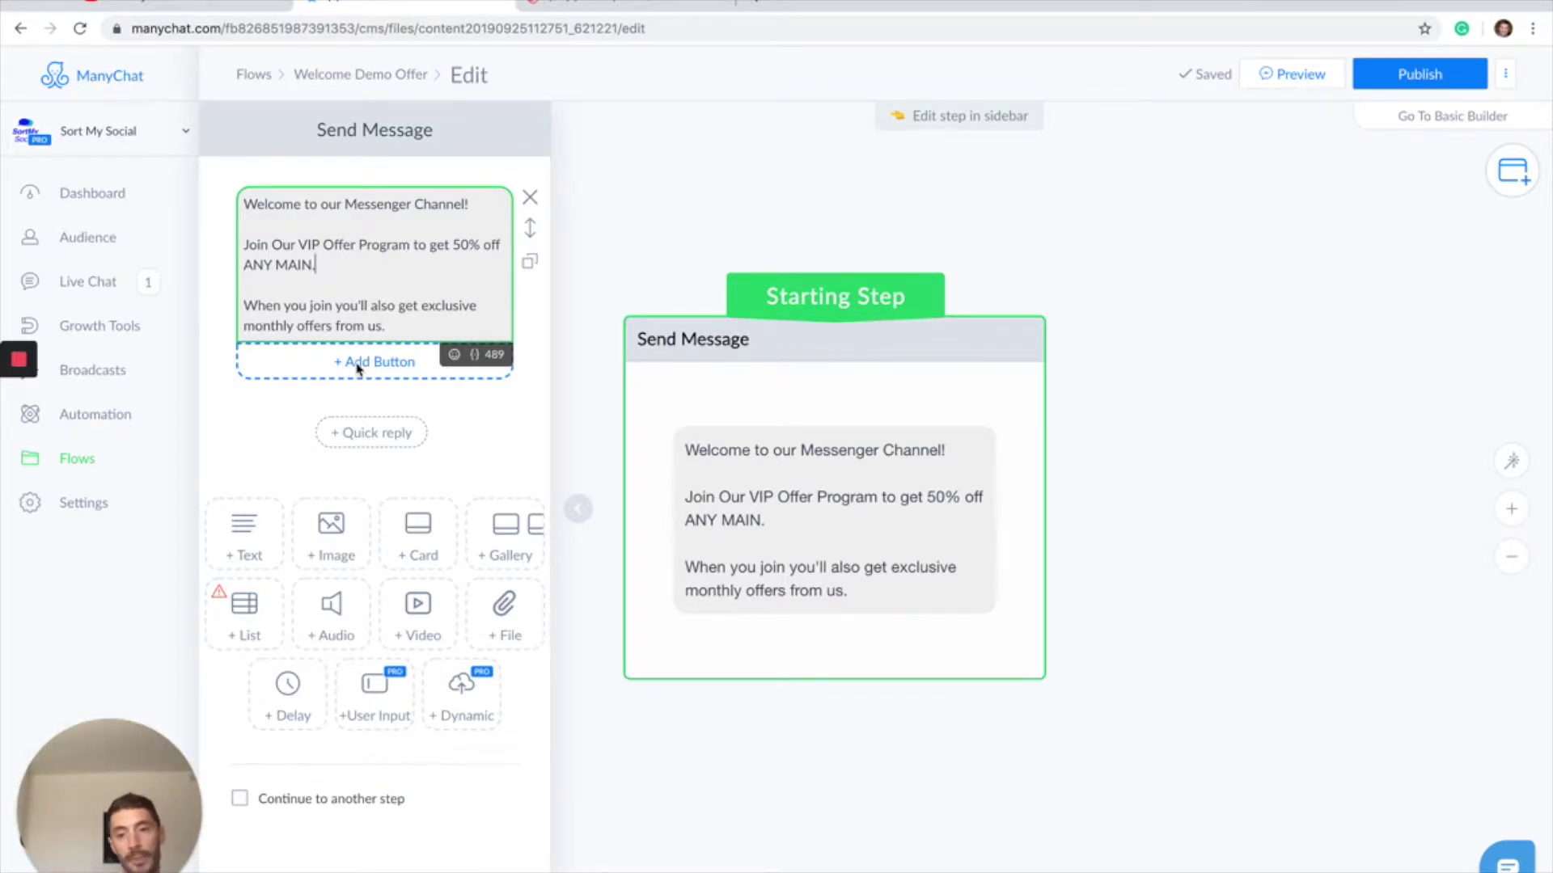
click(411, 325)
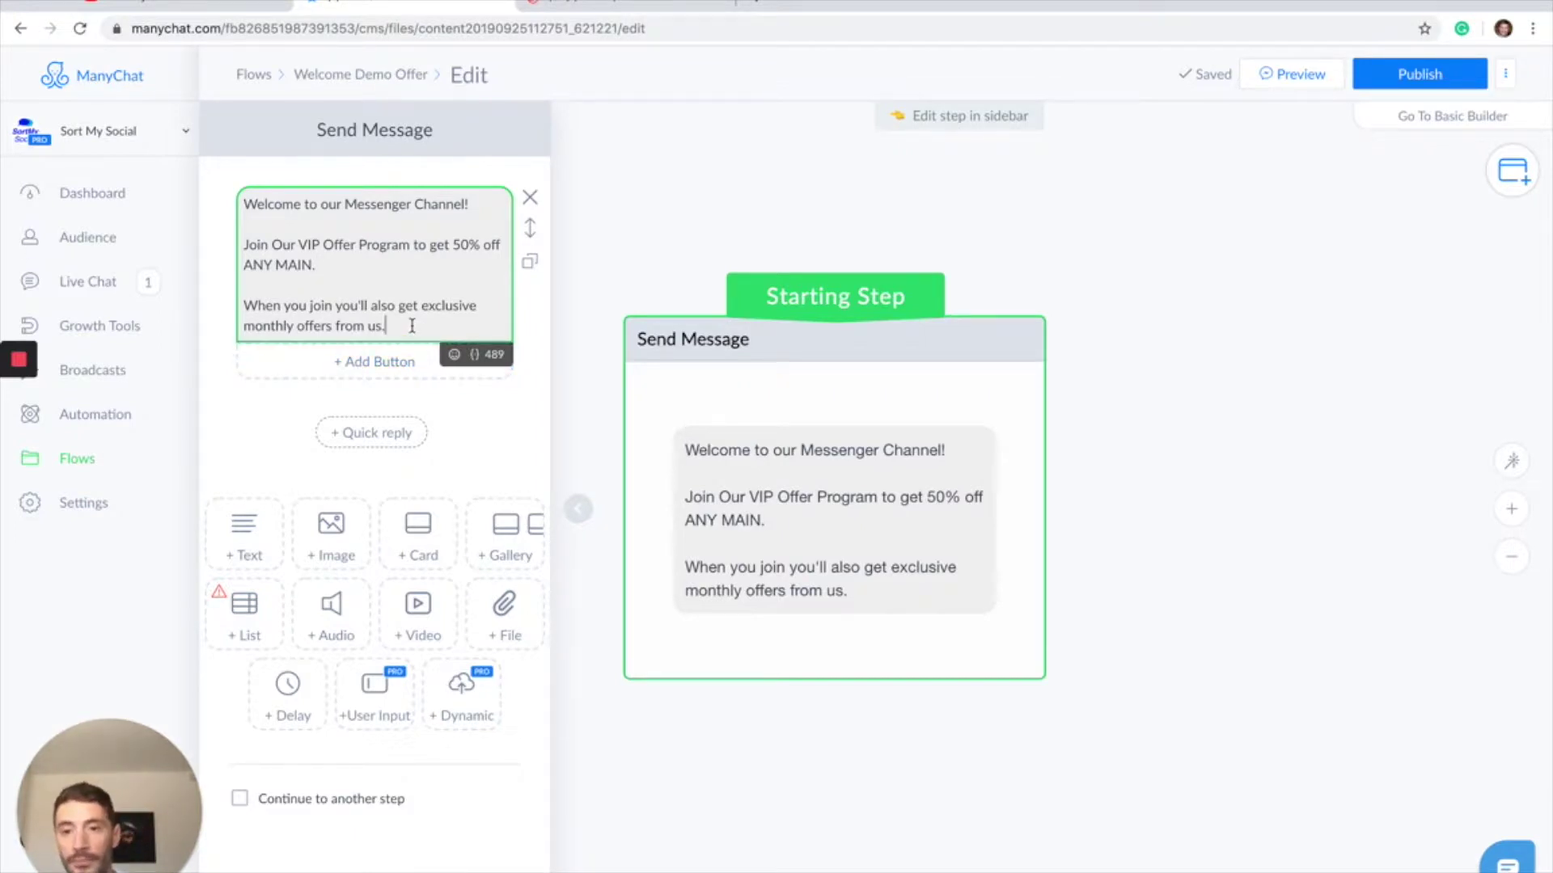
Add a final paragraph, set off by a blank line, to the message reading "Tap GET OFFER below to get your 50% off voucher NOW!"
key(Return)
key(Return)
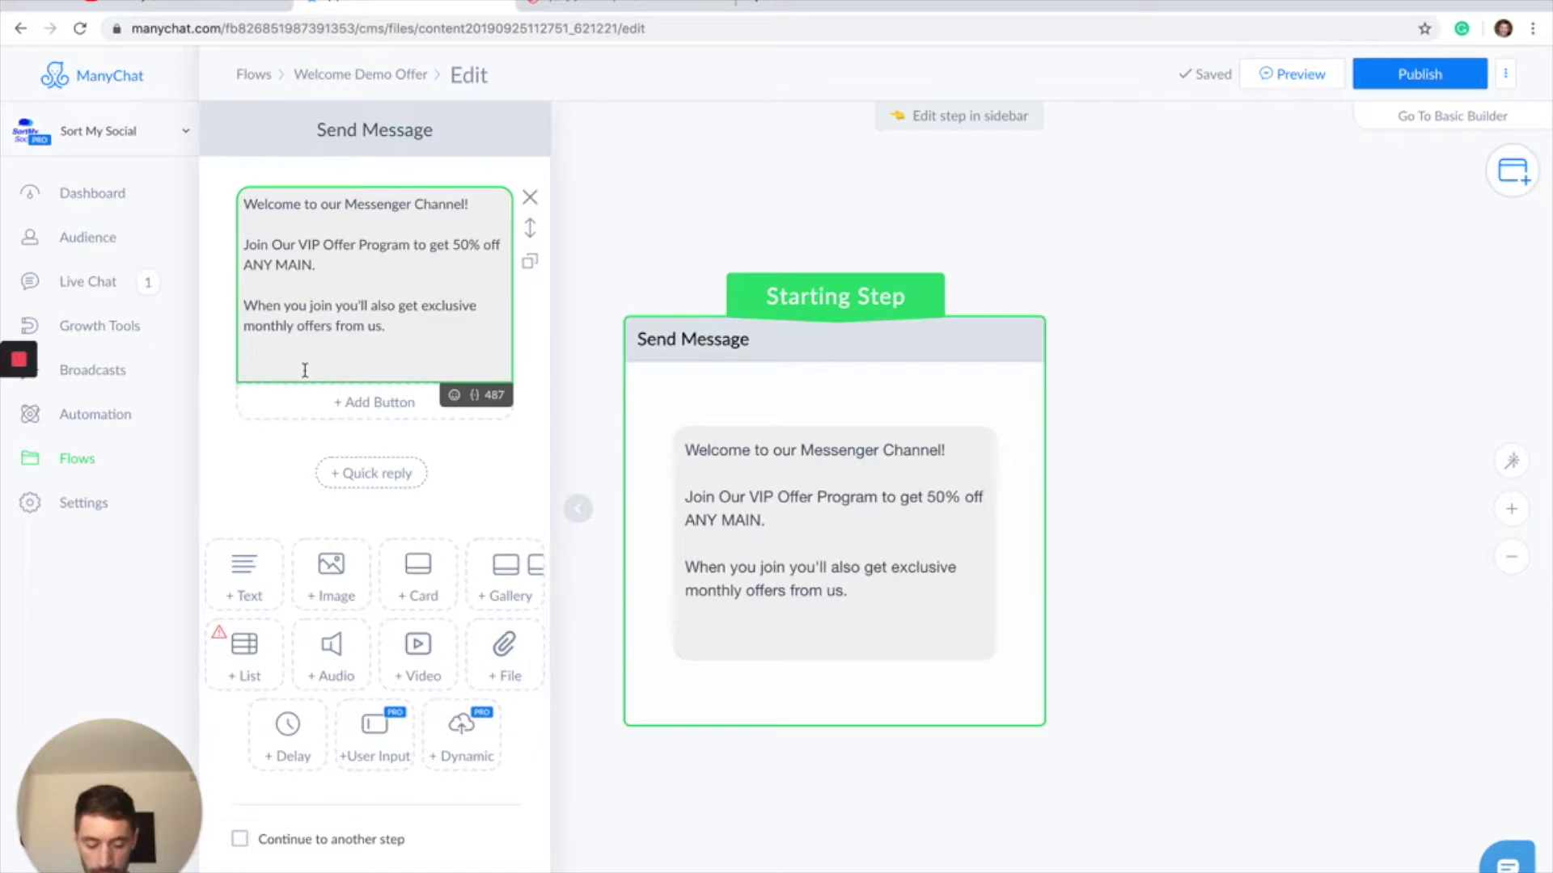
text(Tap )
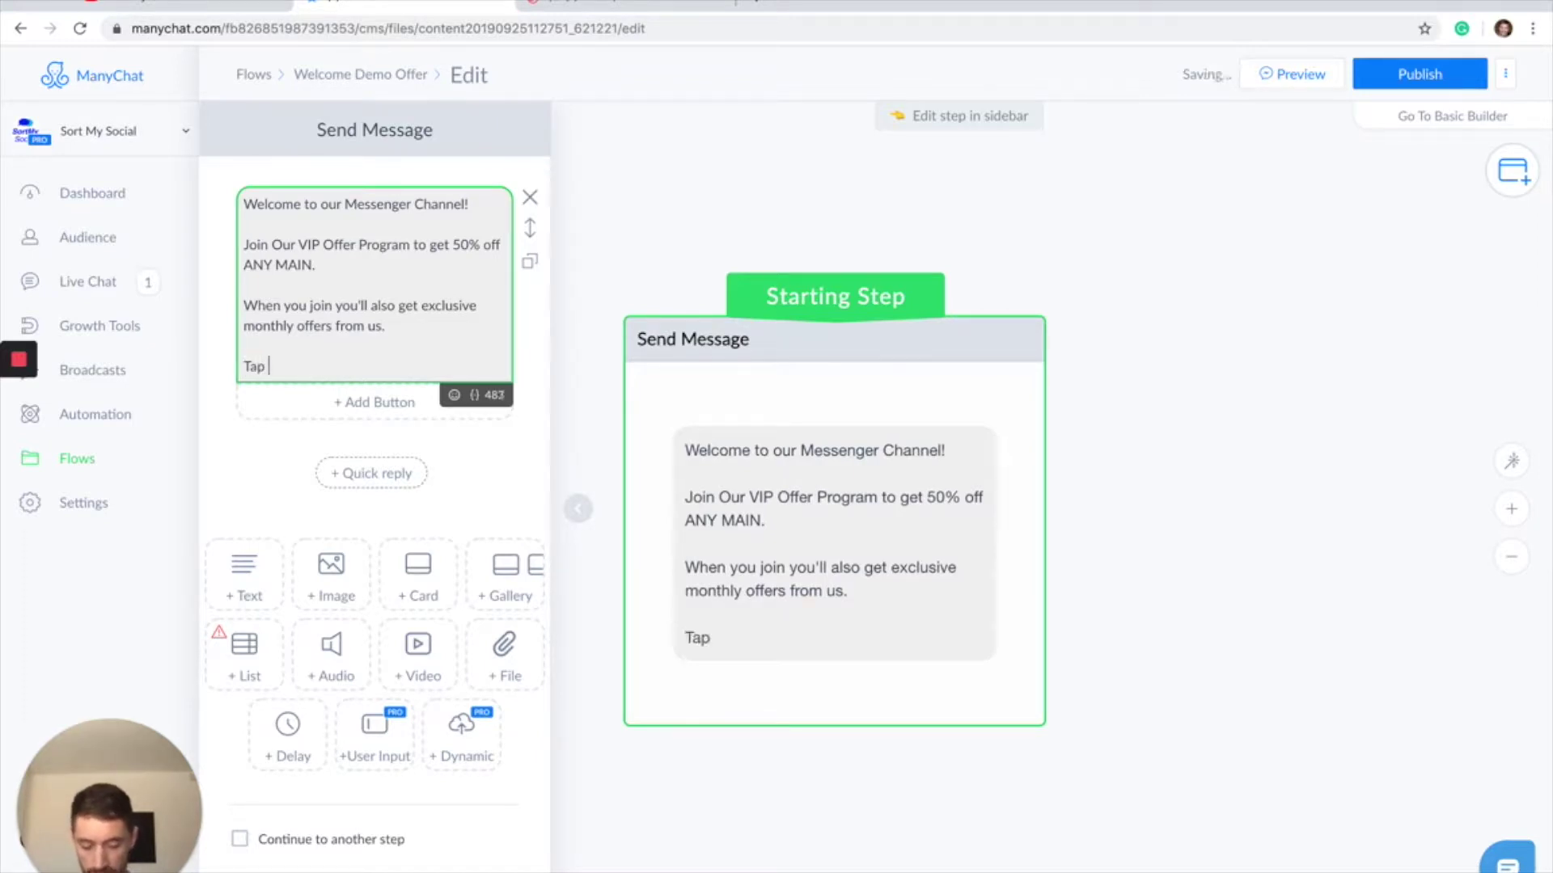
text(G)
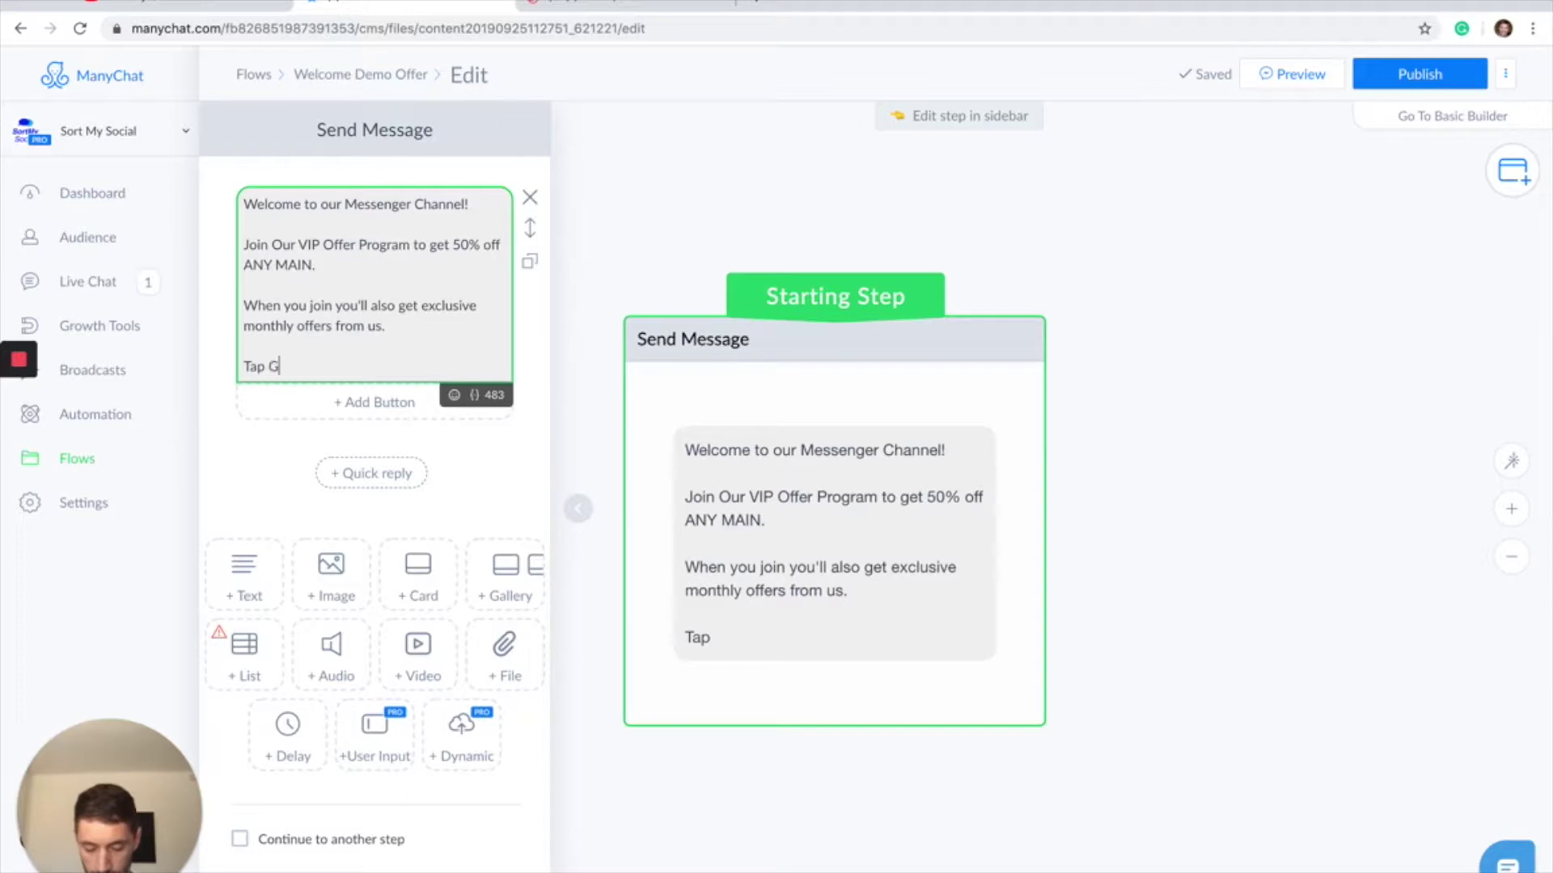
text(ET OFF)
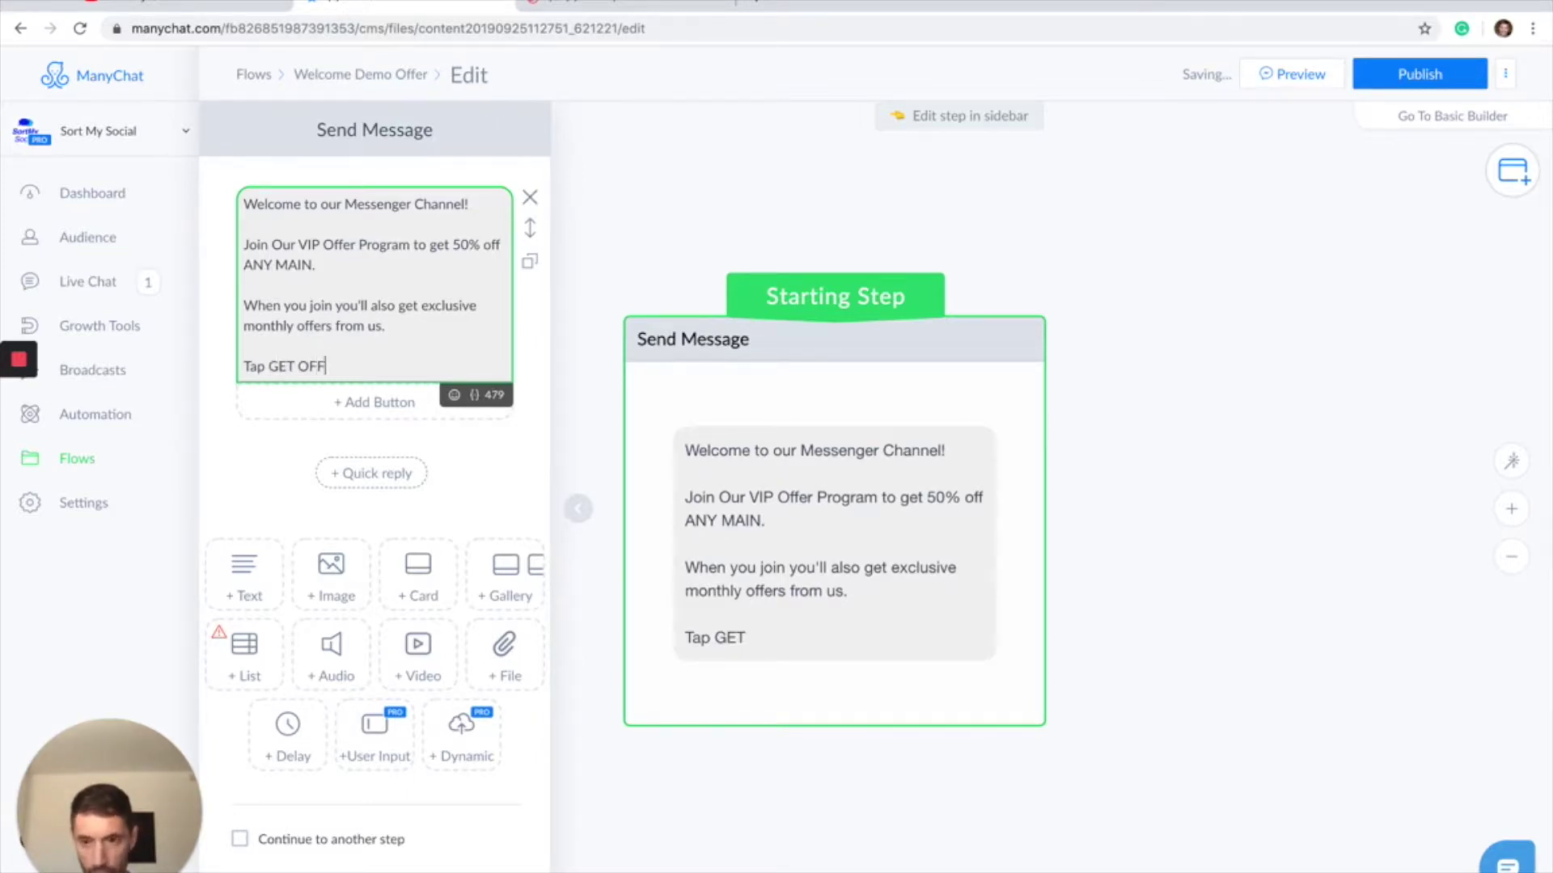
text(ER below )
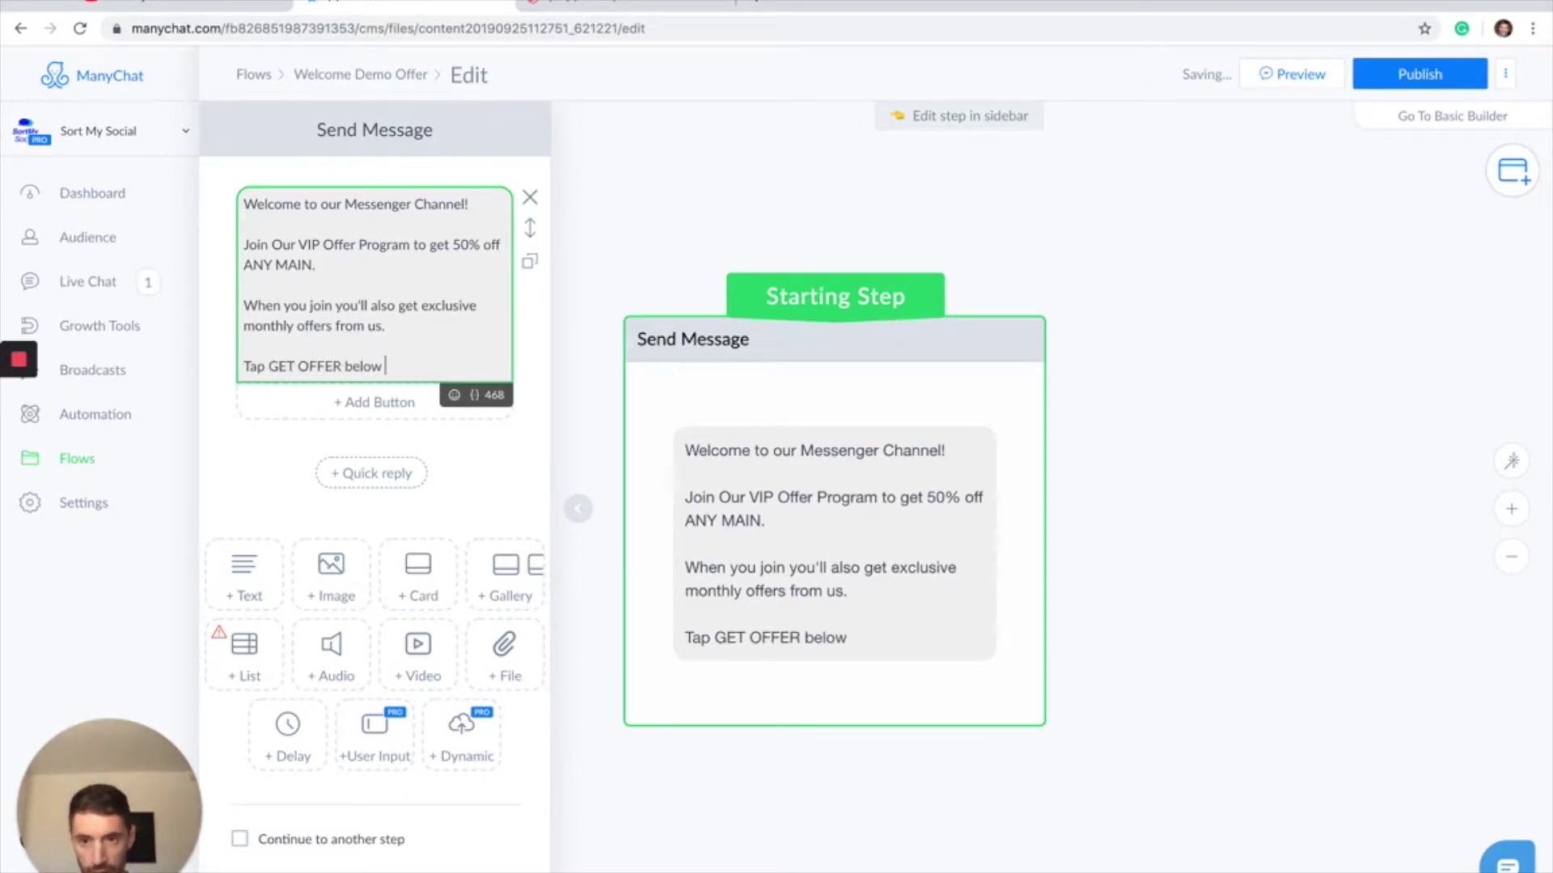
text(to )
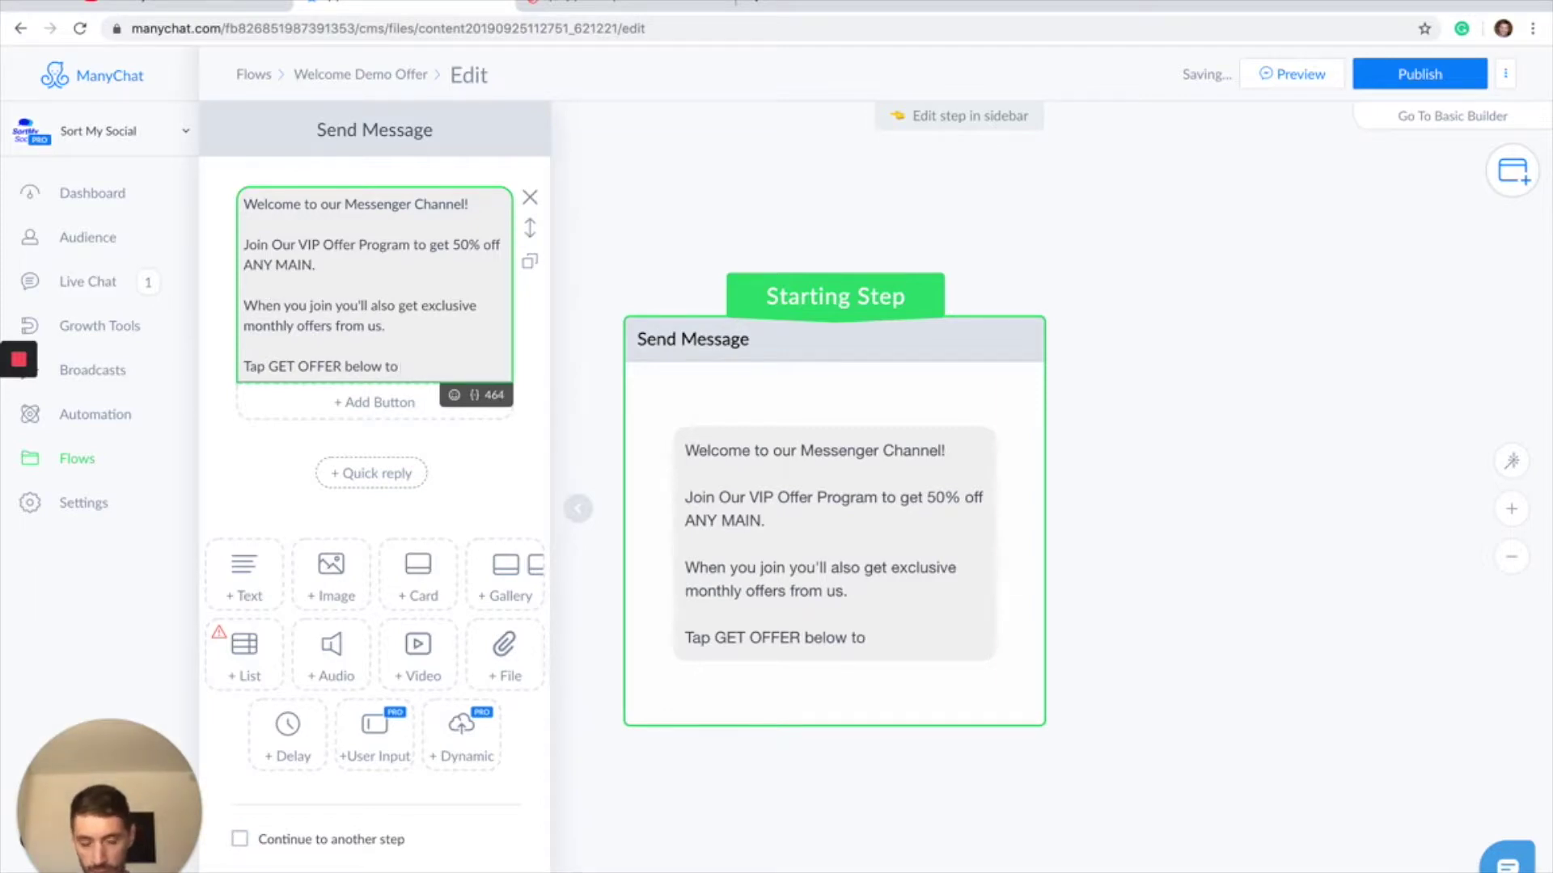
text(get yo)
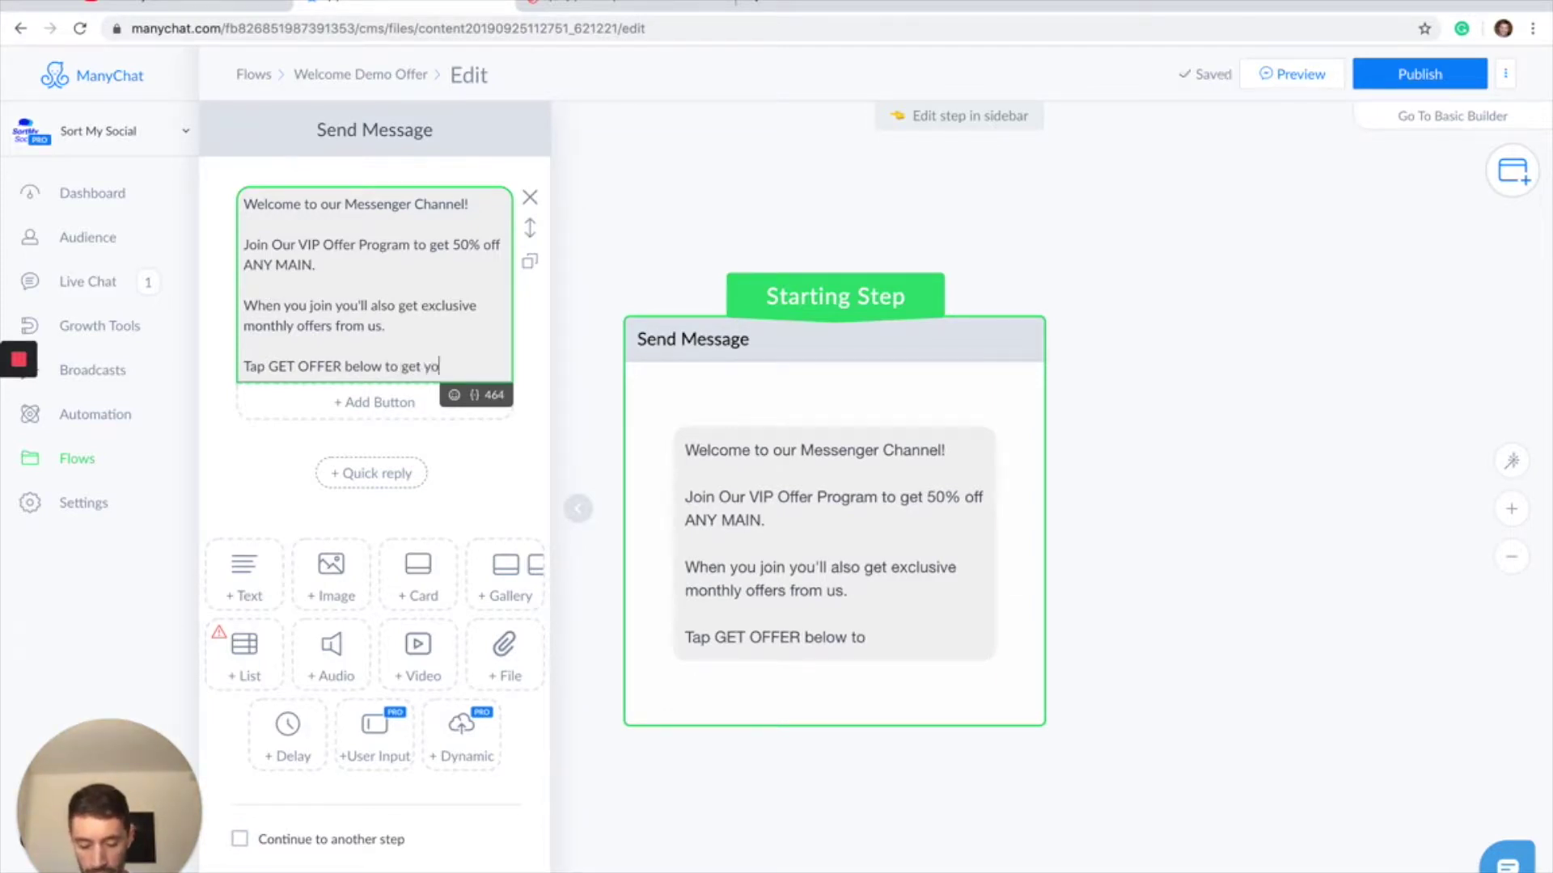
text(ur vou)
key(BackSpace)
key(BackSpace)
key(BackSpace)
text(50)
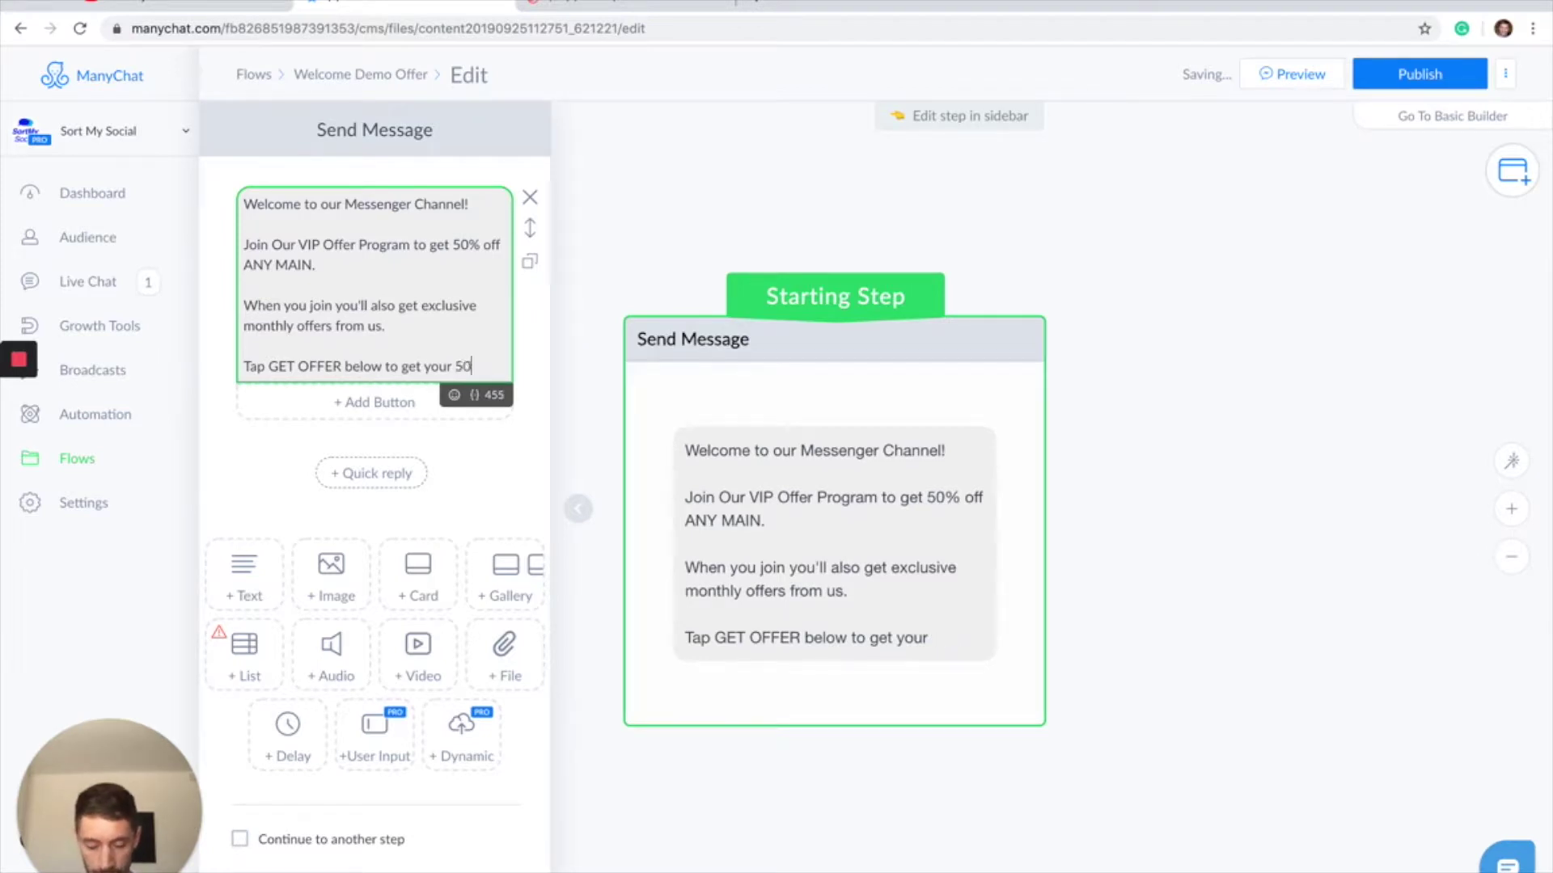
text(% off vouxher)
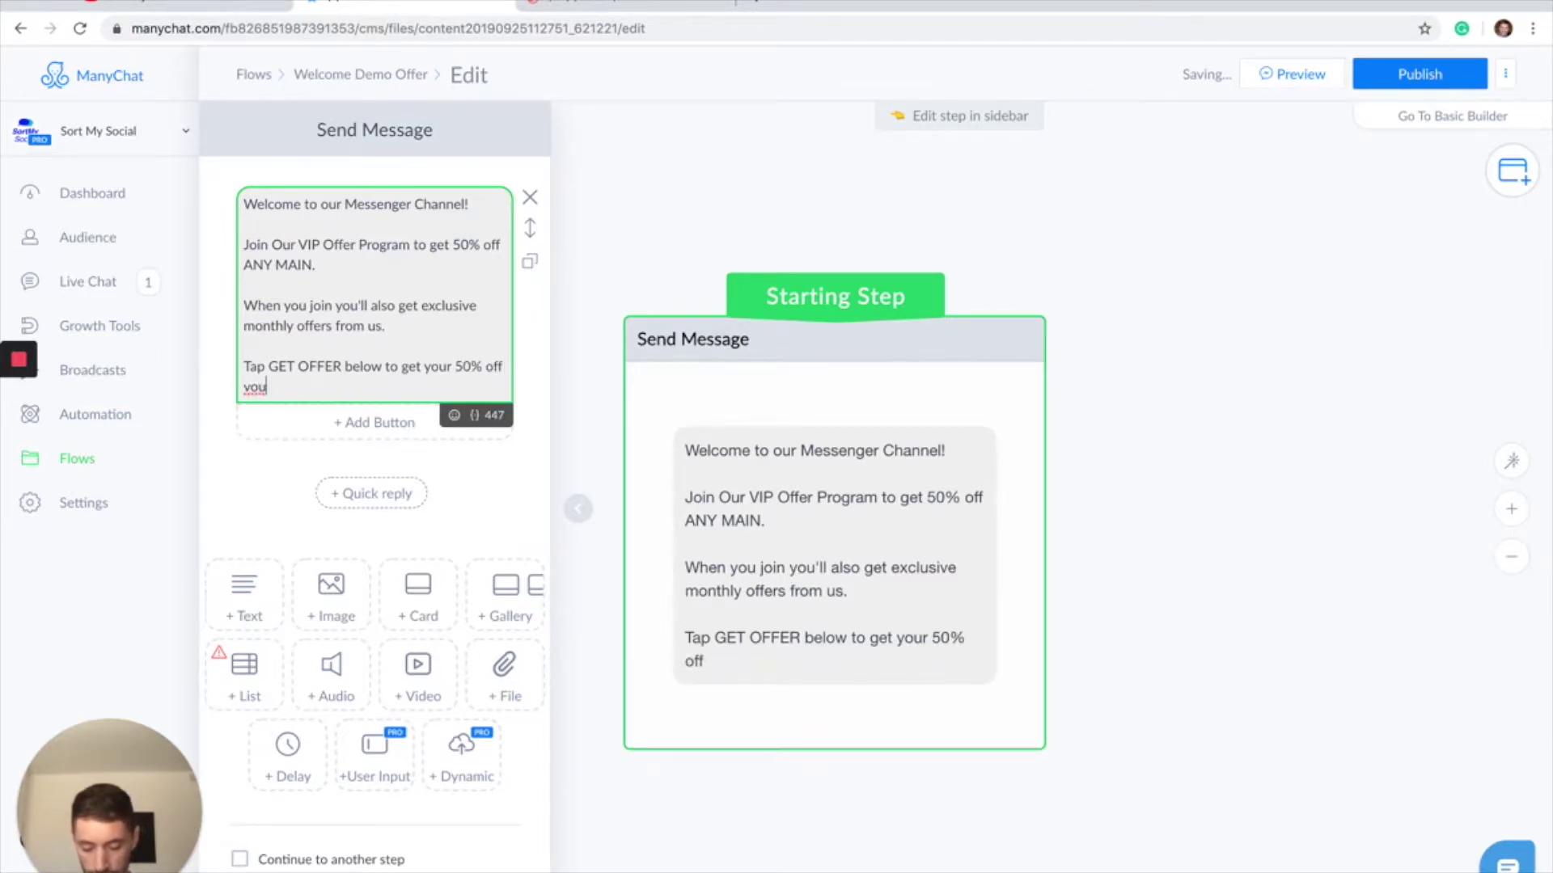
text( NOW!)
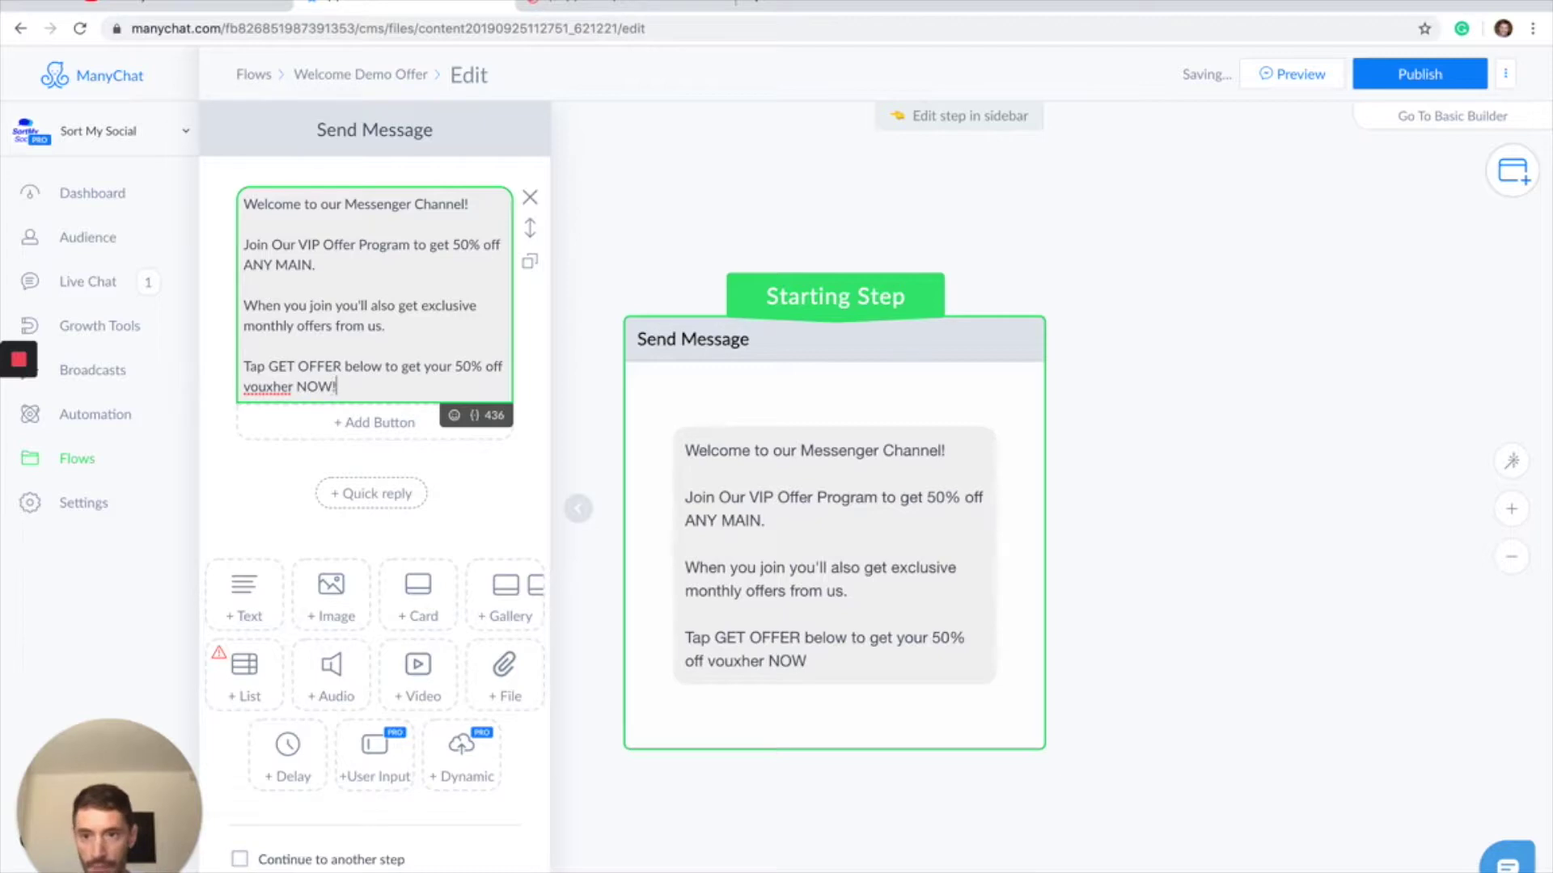
click(268, 386)
key(Delete)
text(c)
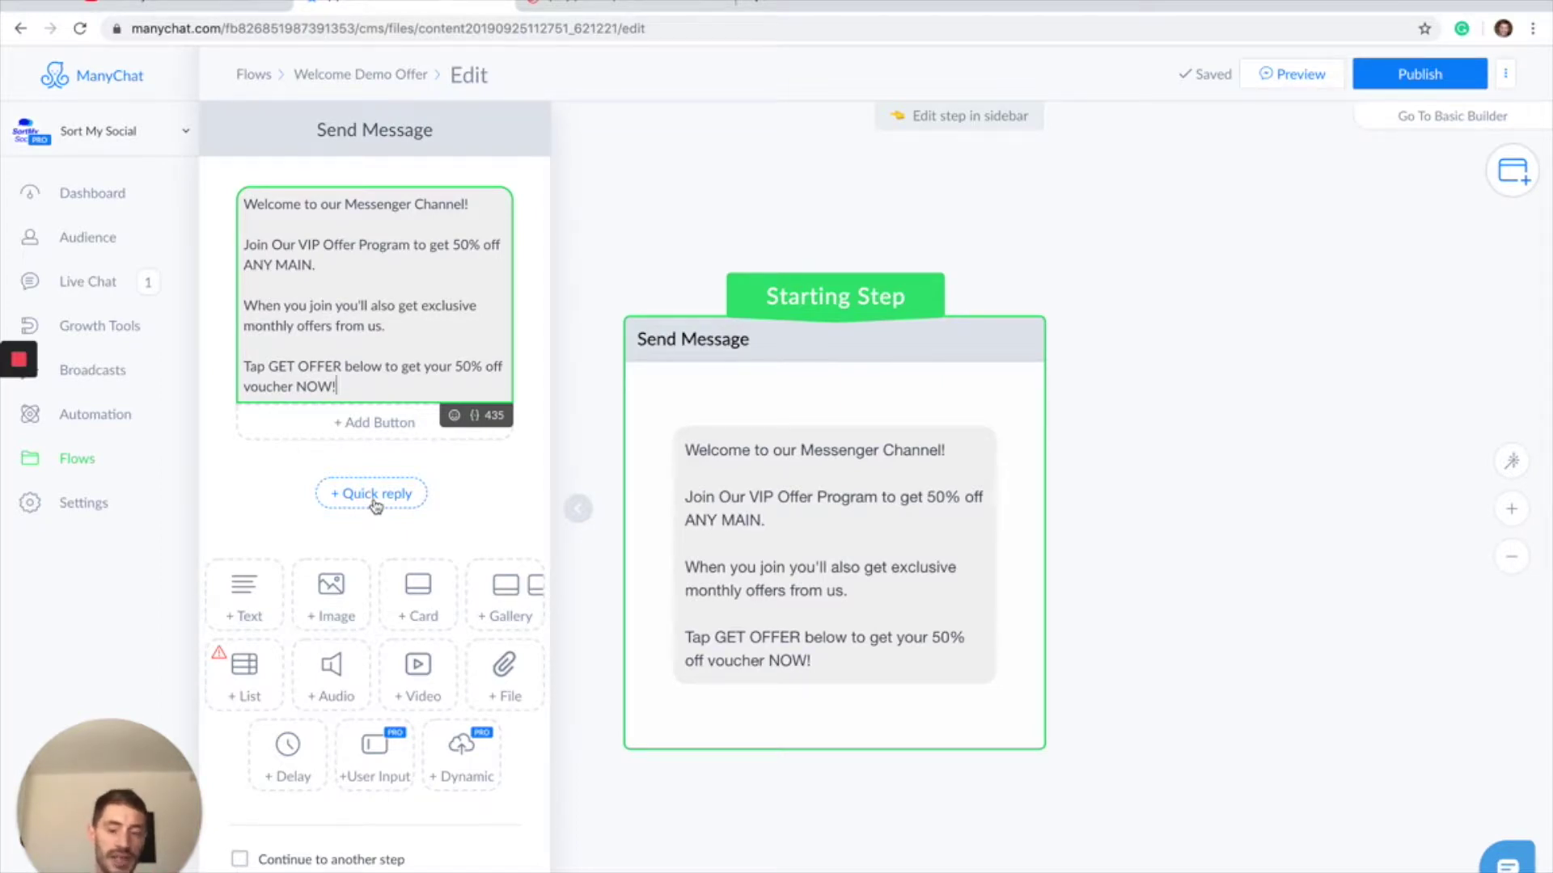
Add a button titled "GET OFFER" beneath the welcome message text, without assigning it an action
click(370, 437)
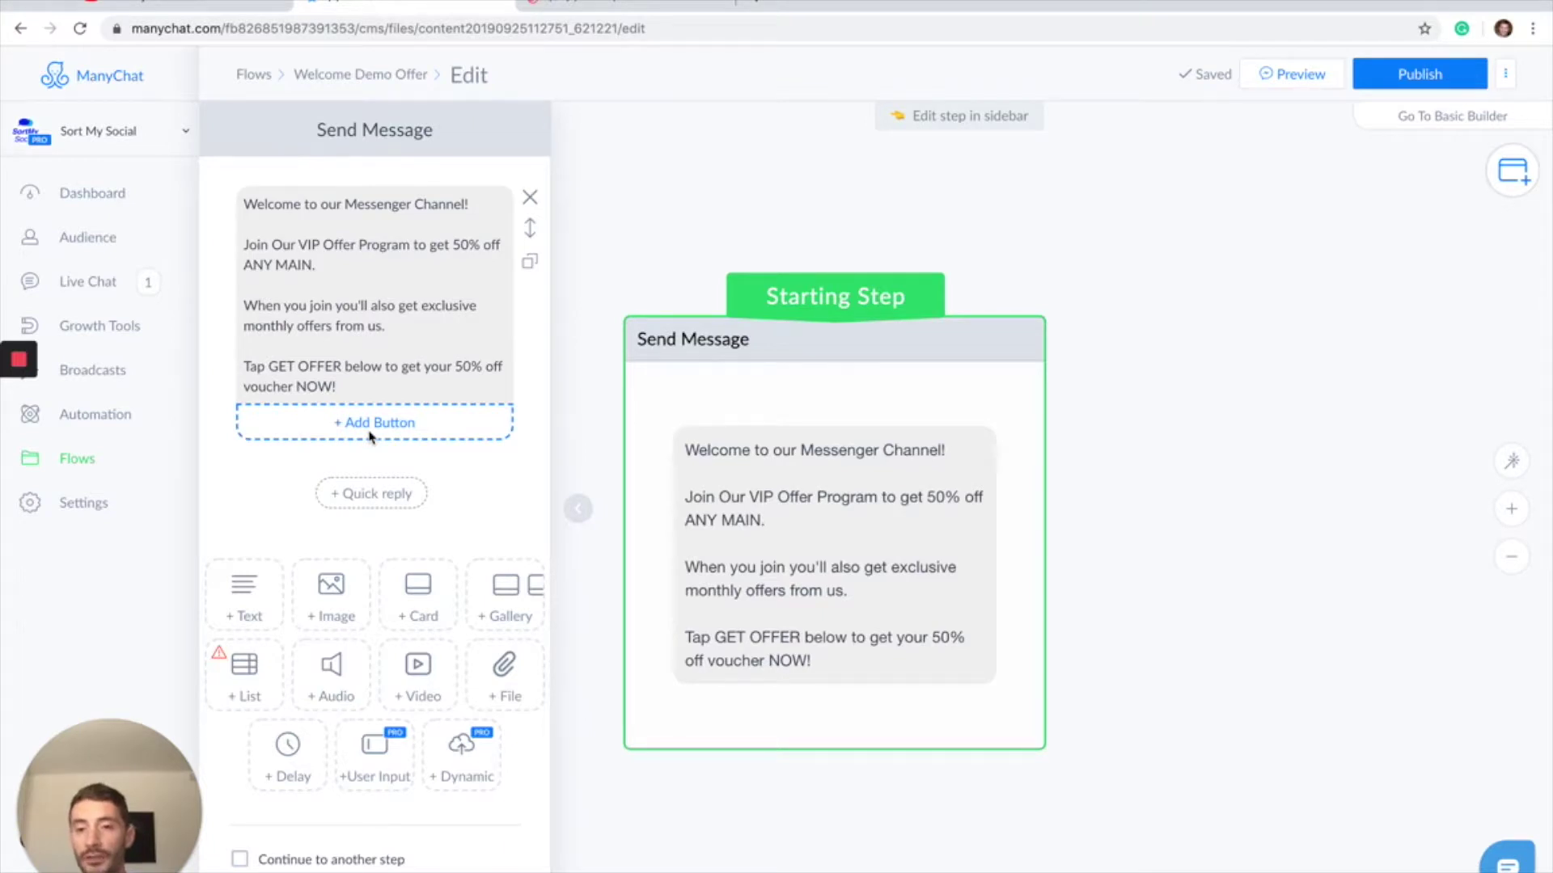
click(370, 436)
click(665, 262)
triple_click(665, 262)
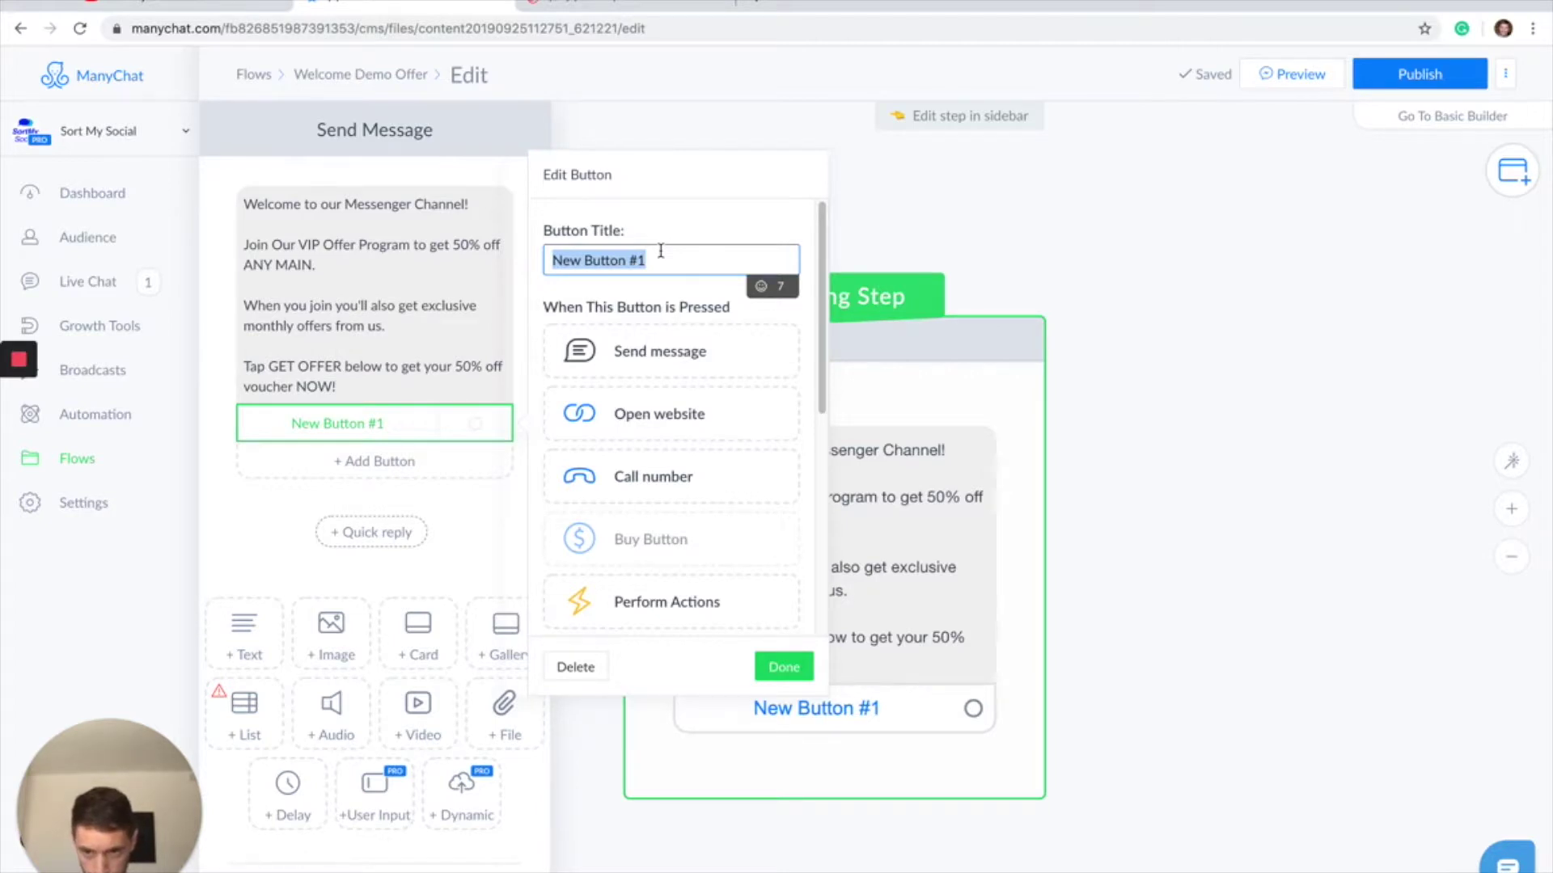
text(GET)
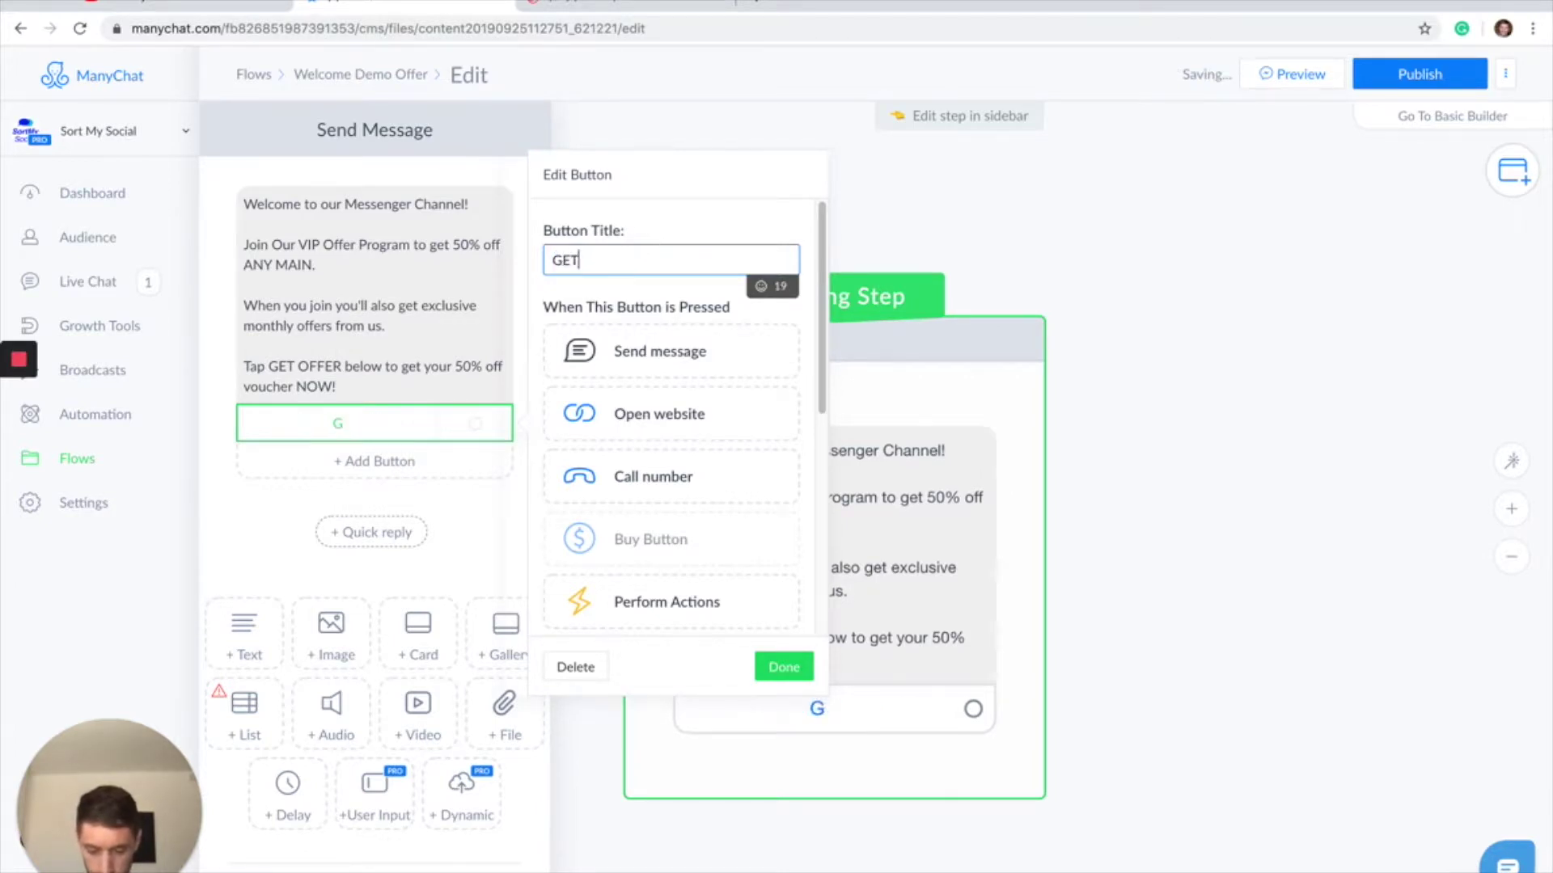
text( OFFER)
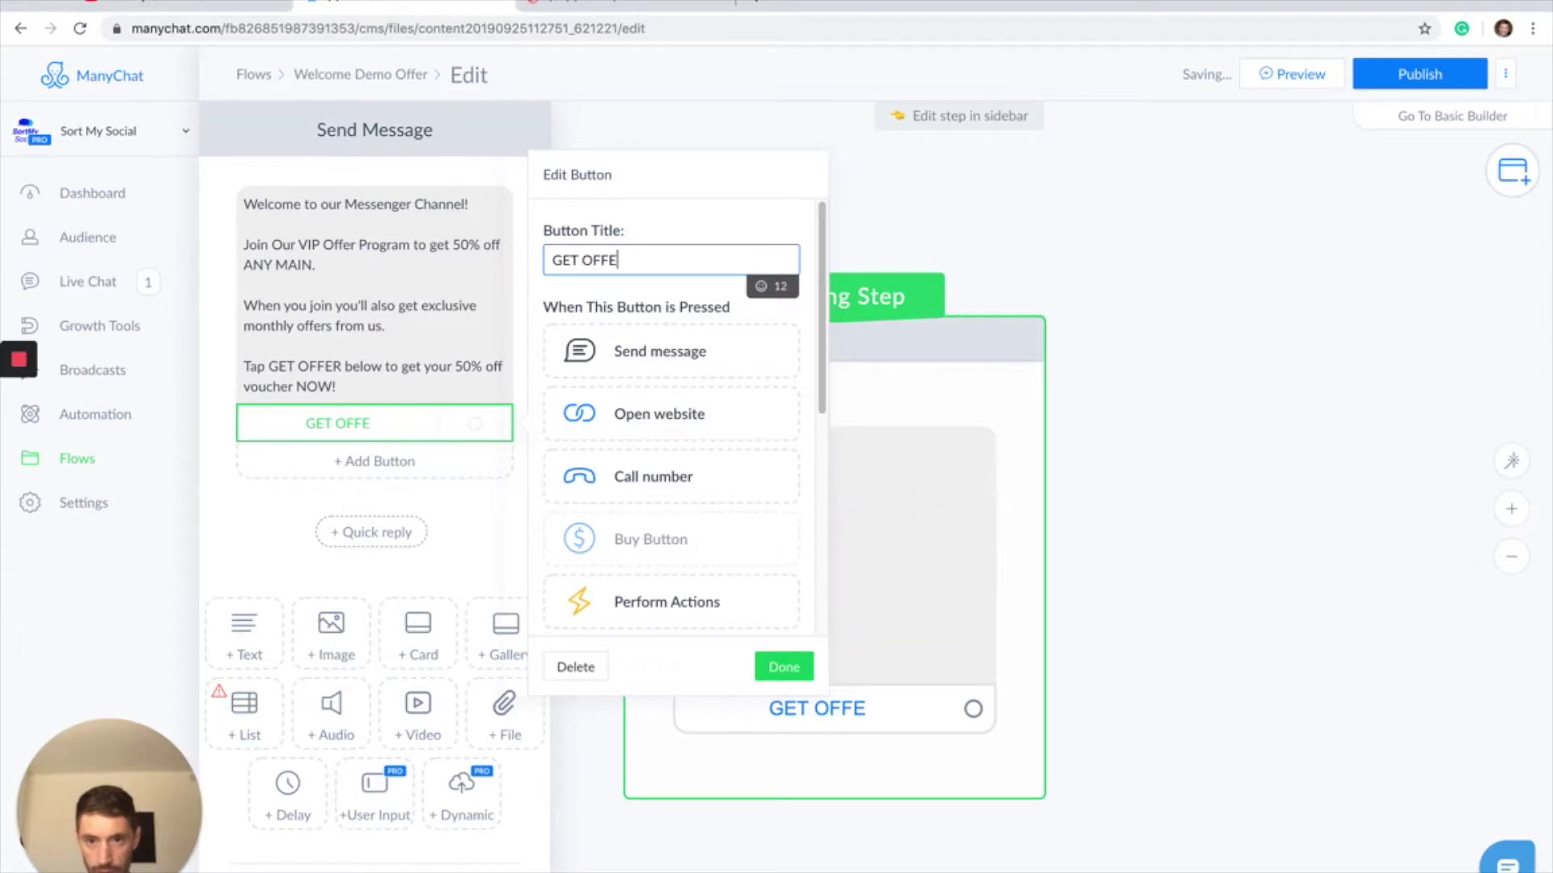
click(784, 670)
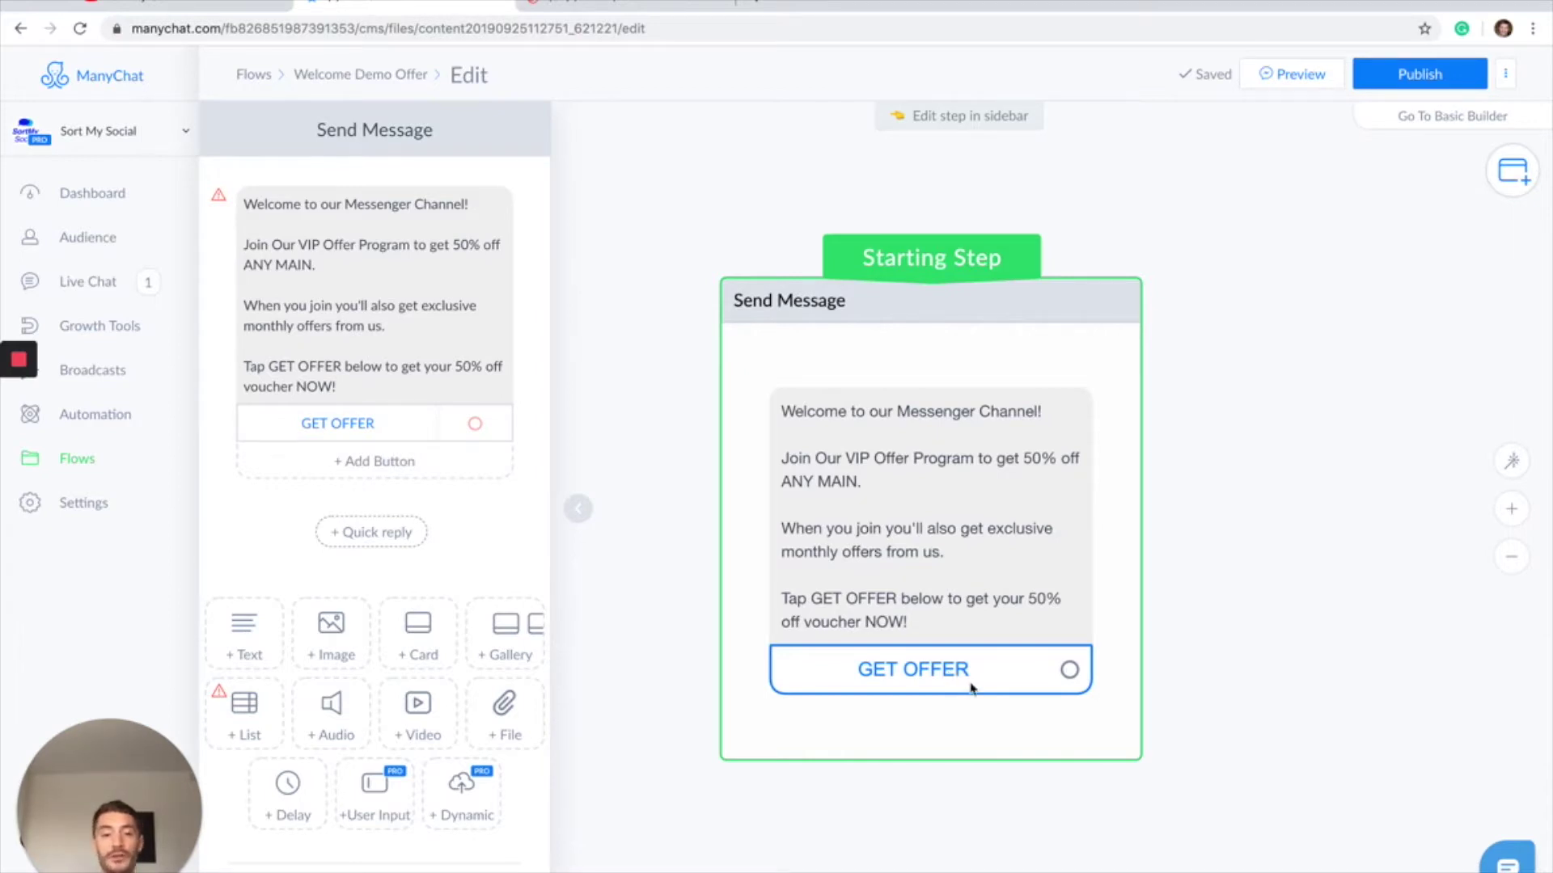
Connect the GET OFFER button to a new Send Message step placed beside and below the starting step
scroll(1272, 629, down, 1)
drag(1272, 627, 1237, 555)
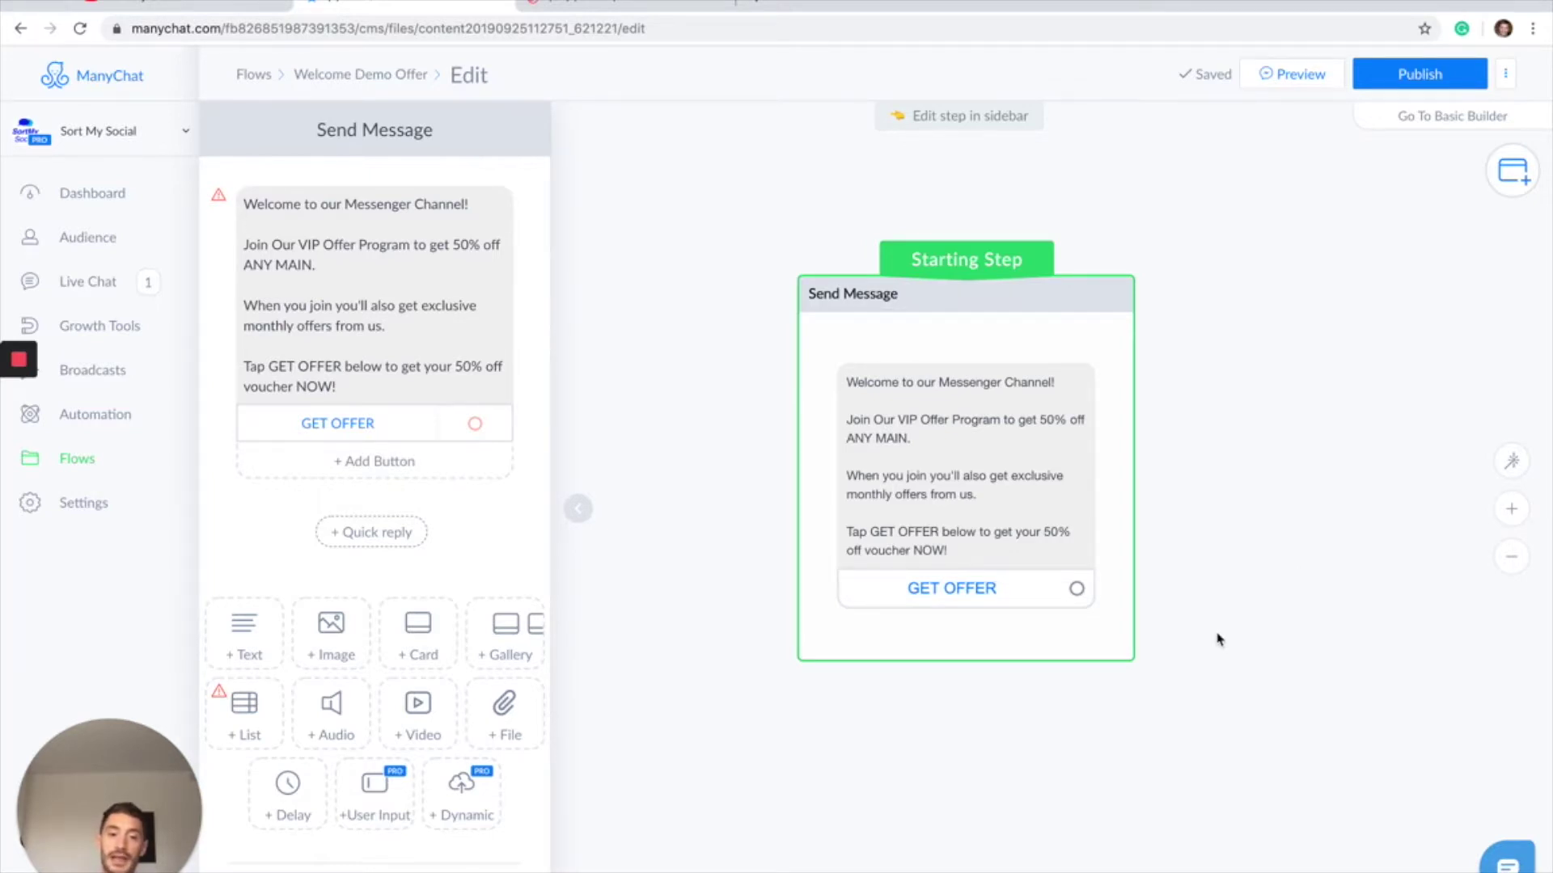
scroll(1217, 639, down, 1)
drag(1234, 628, 1130, 579)
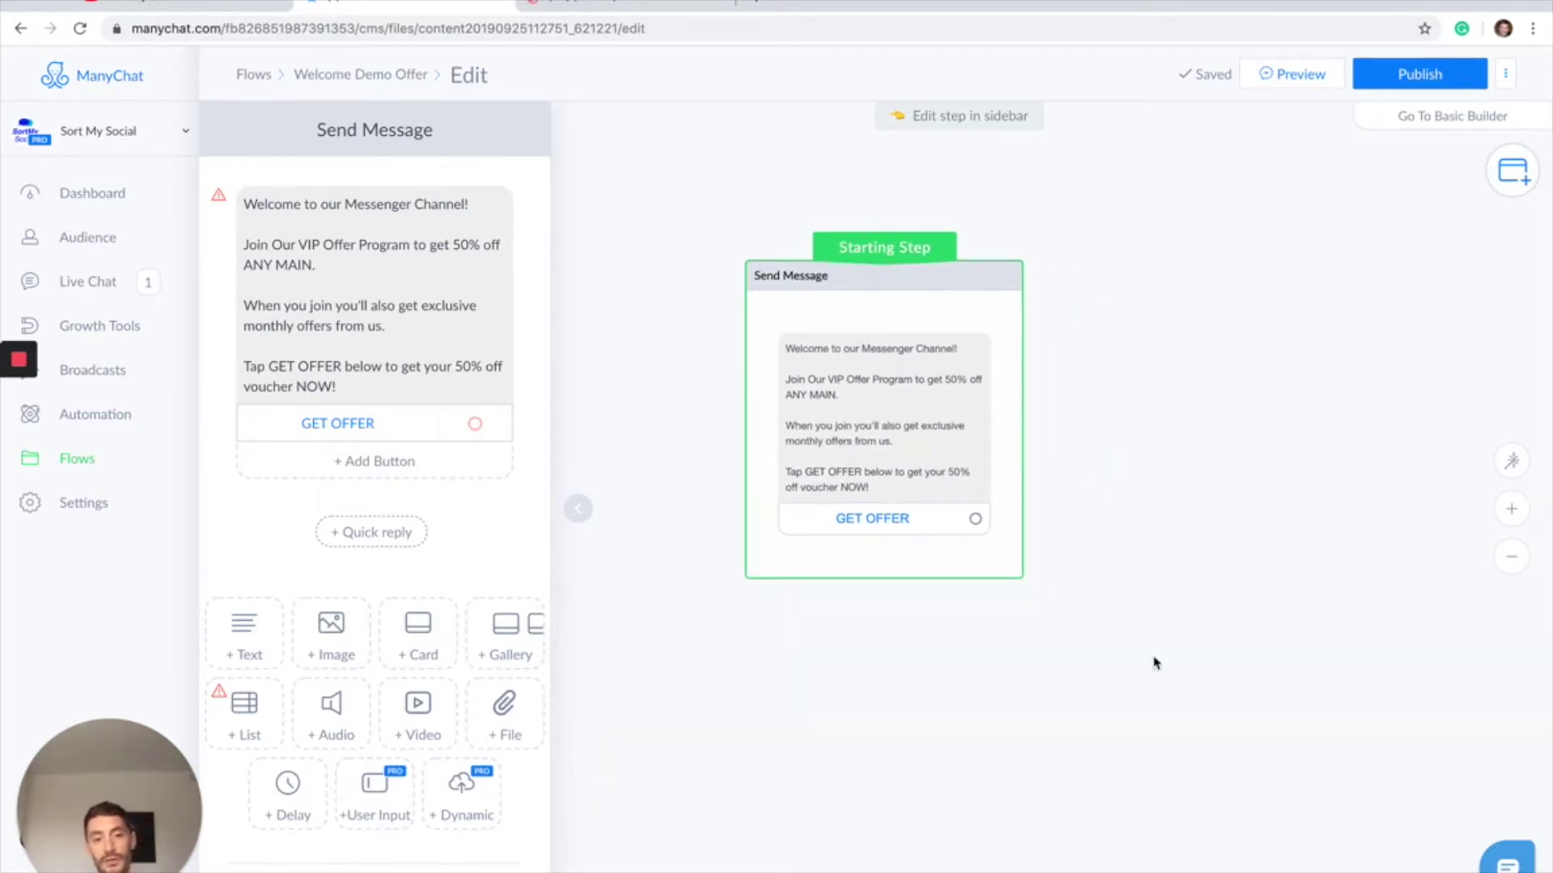
click(975, 518)
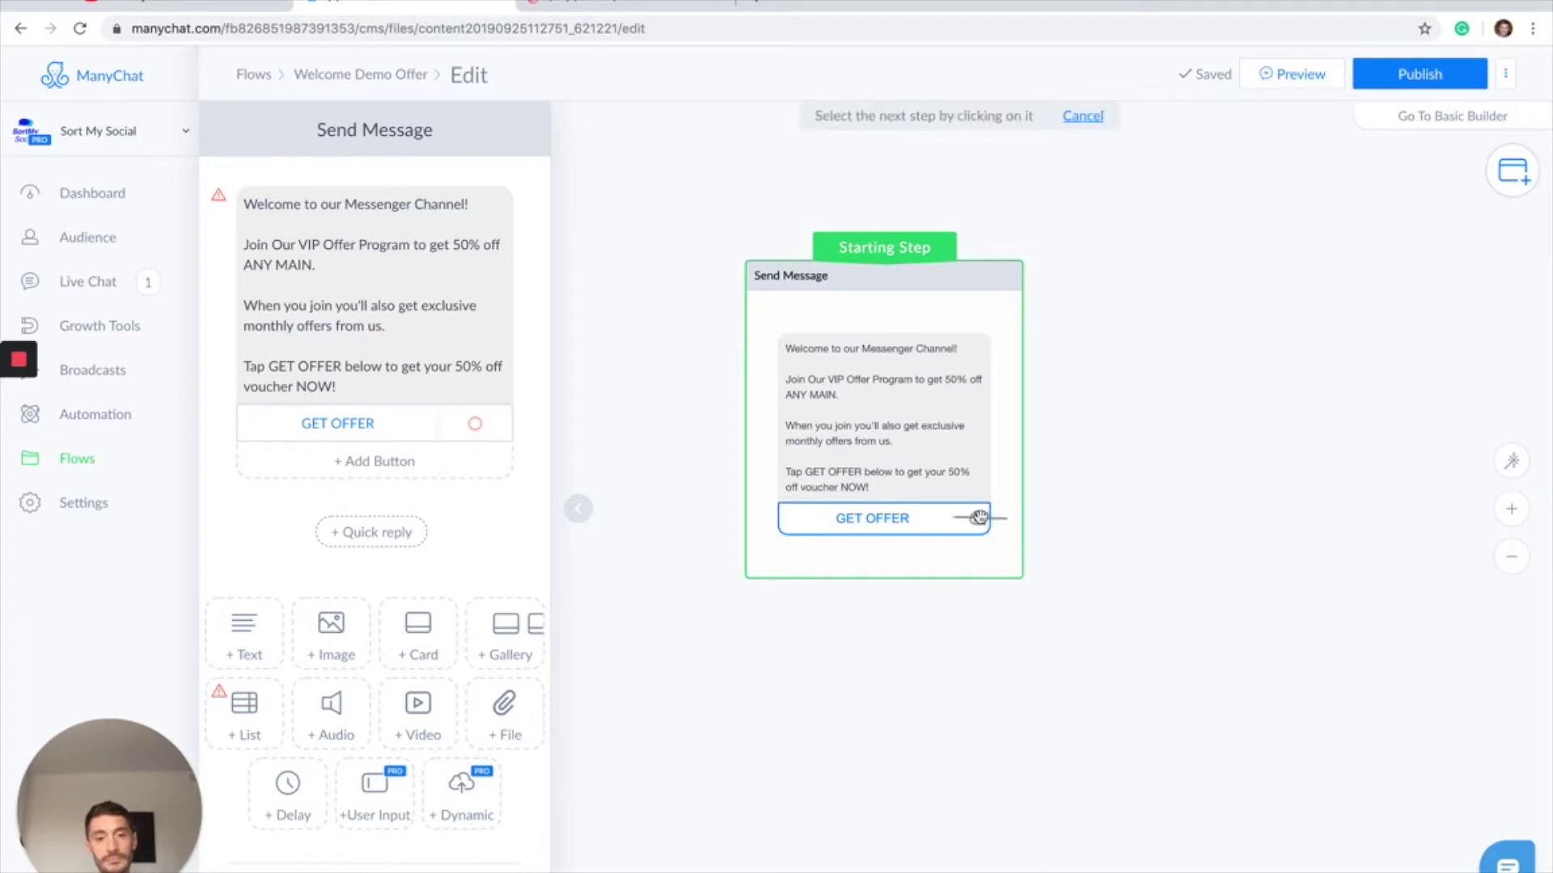
click(1236, 579)
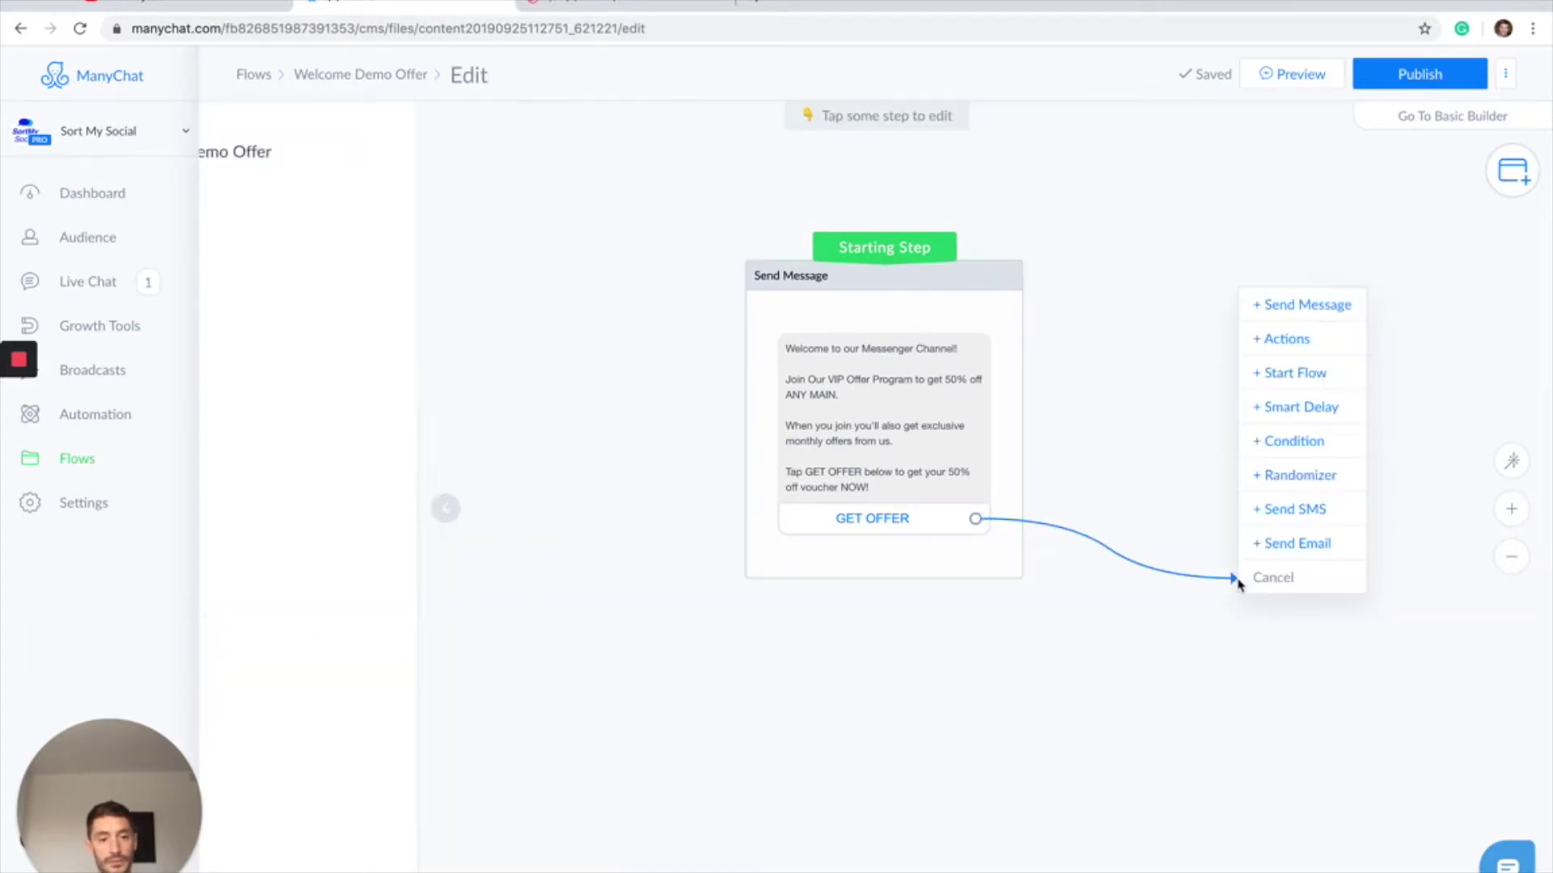
click(1307, 303)
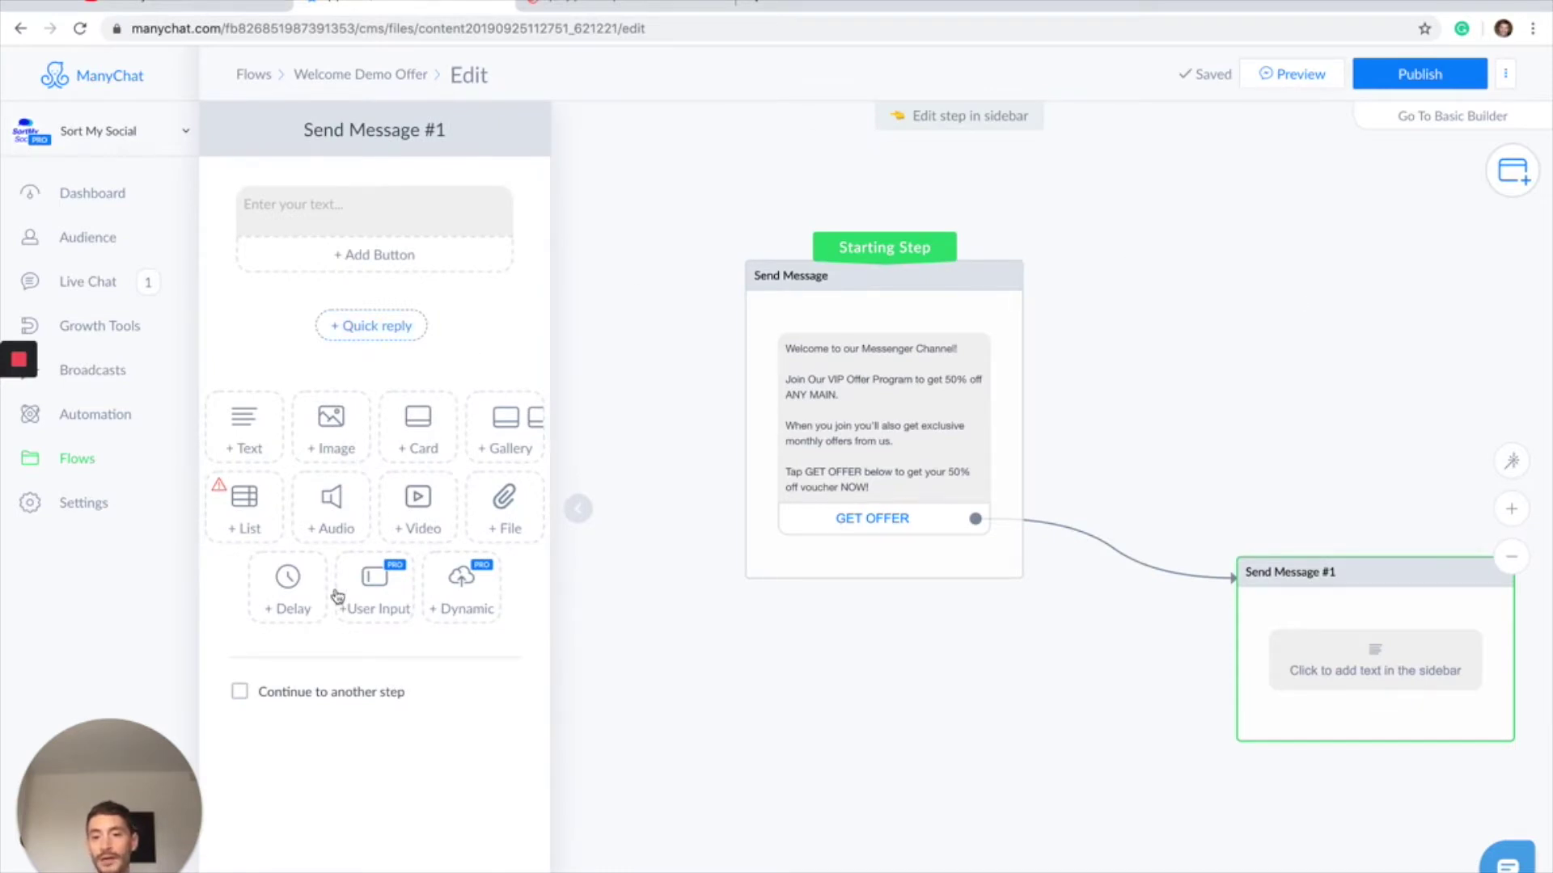
Add a User Input block to the new Send Message step and delete its empty text block
click(397, 602)
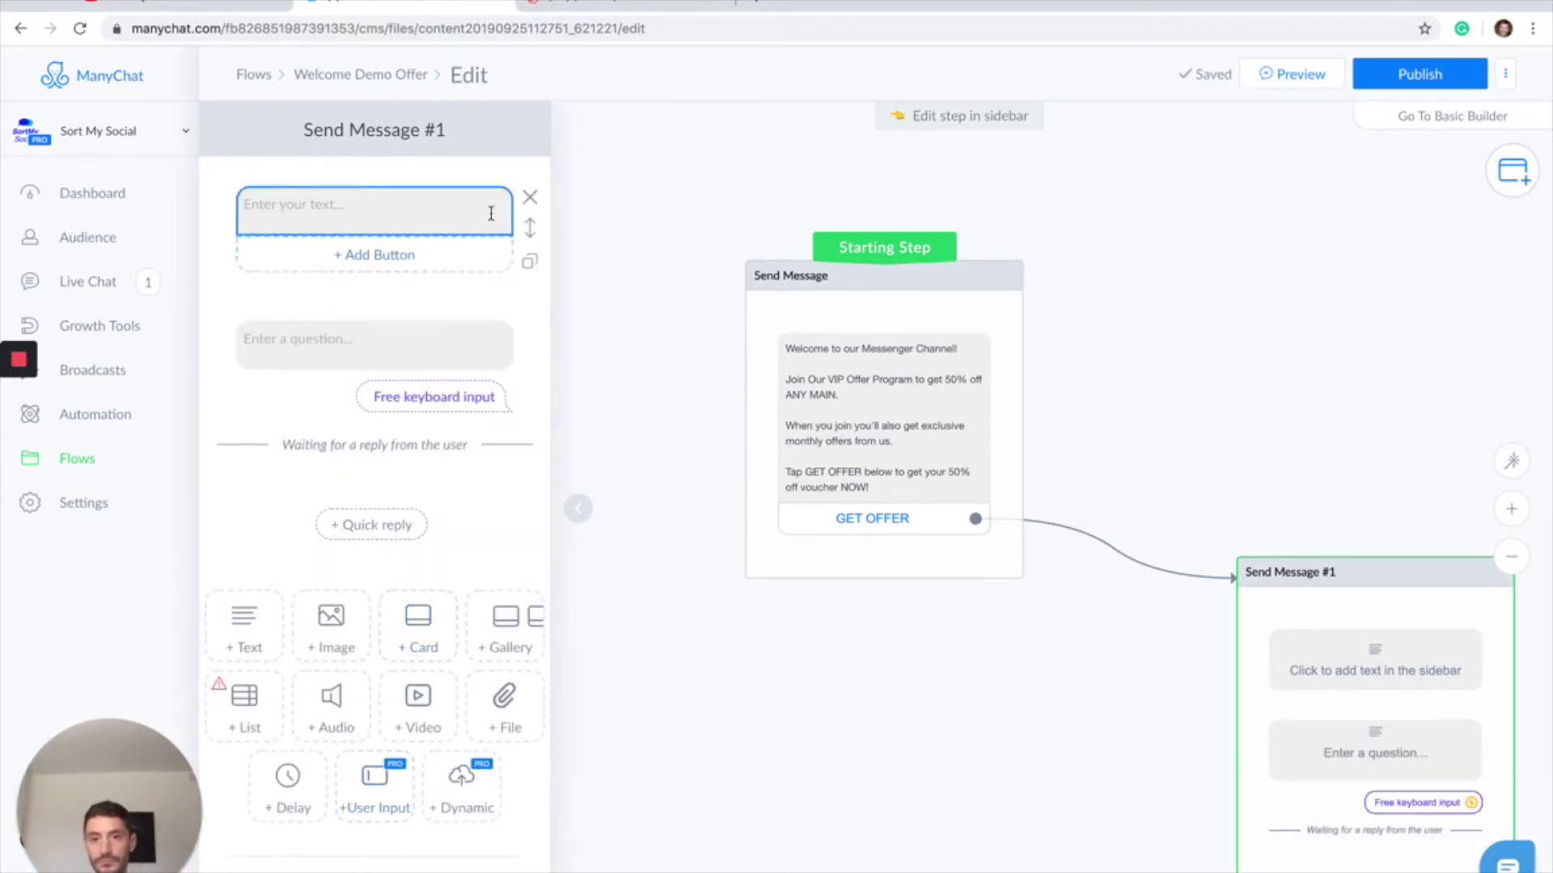
click(529, 199)
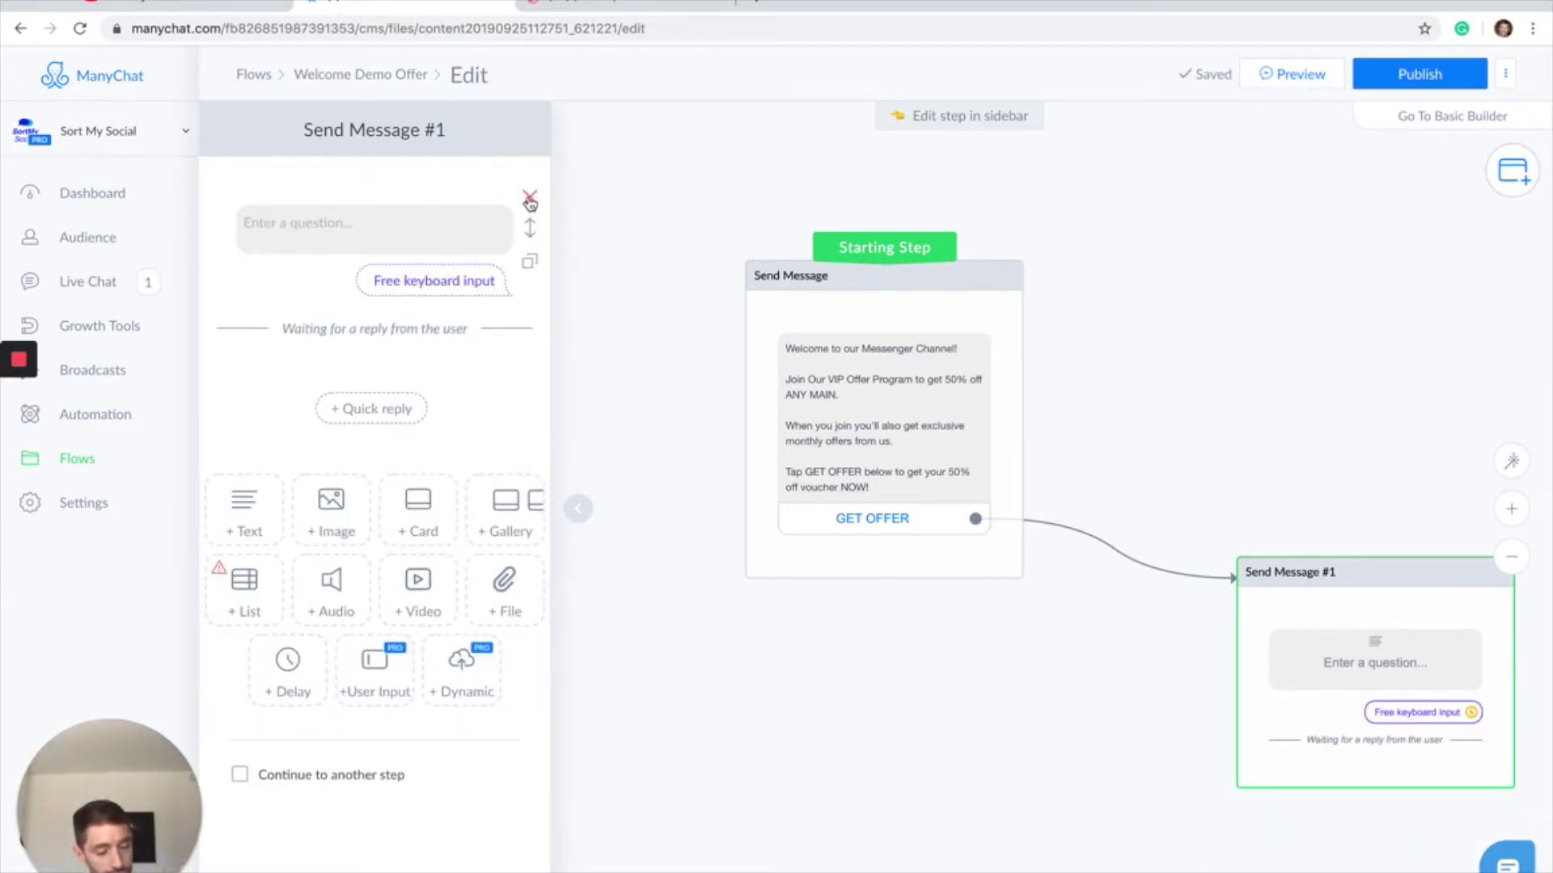
Begin the User Input question with "Thanks for joining the program!"
click(281, 220)
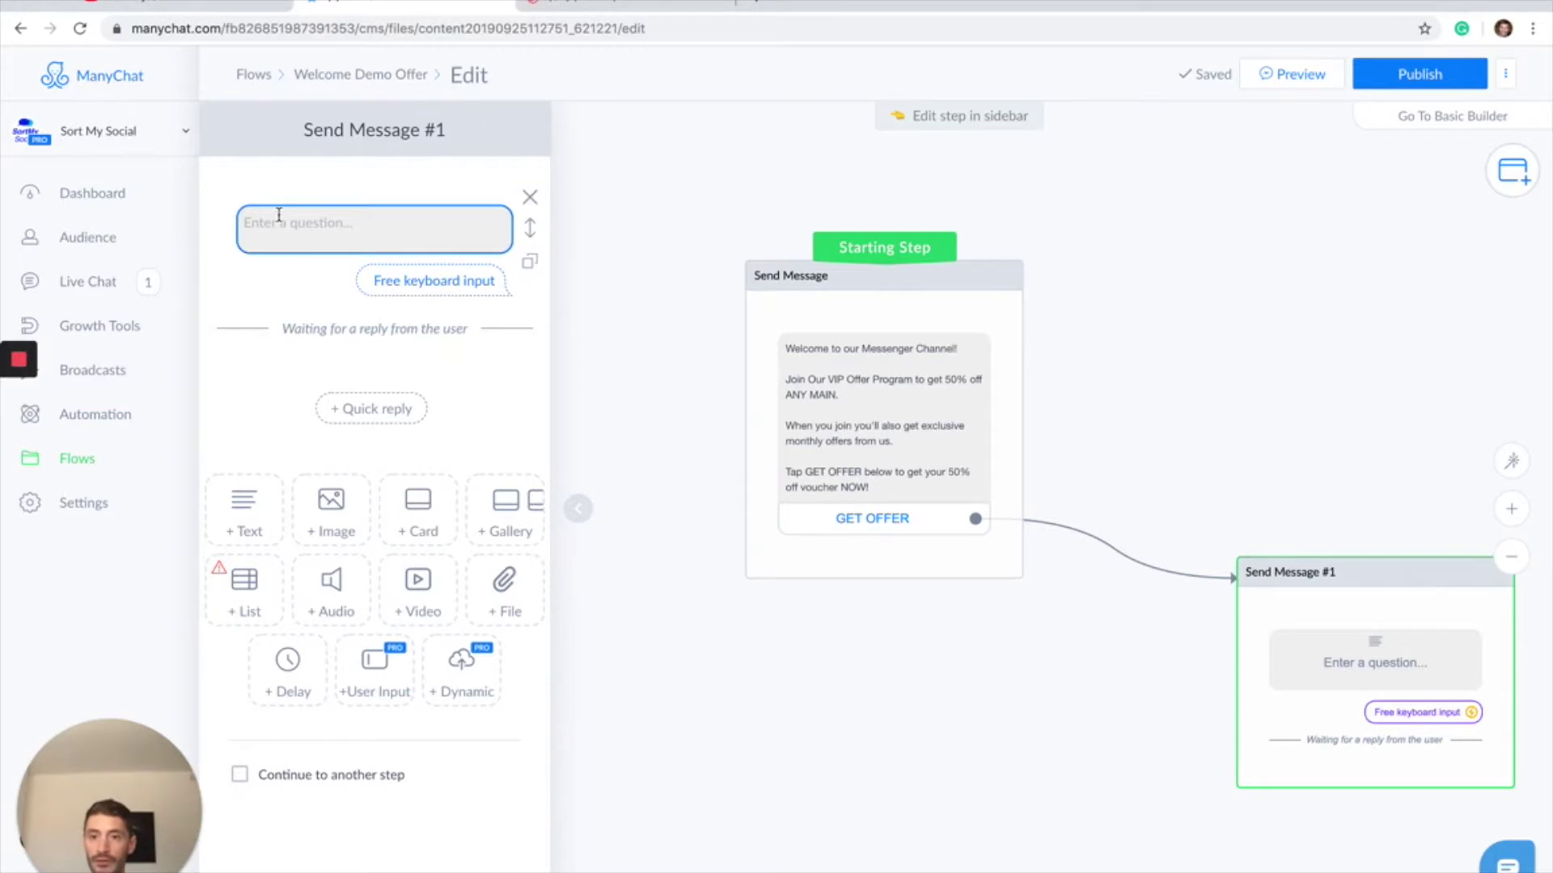
text(Th)
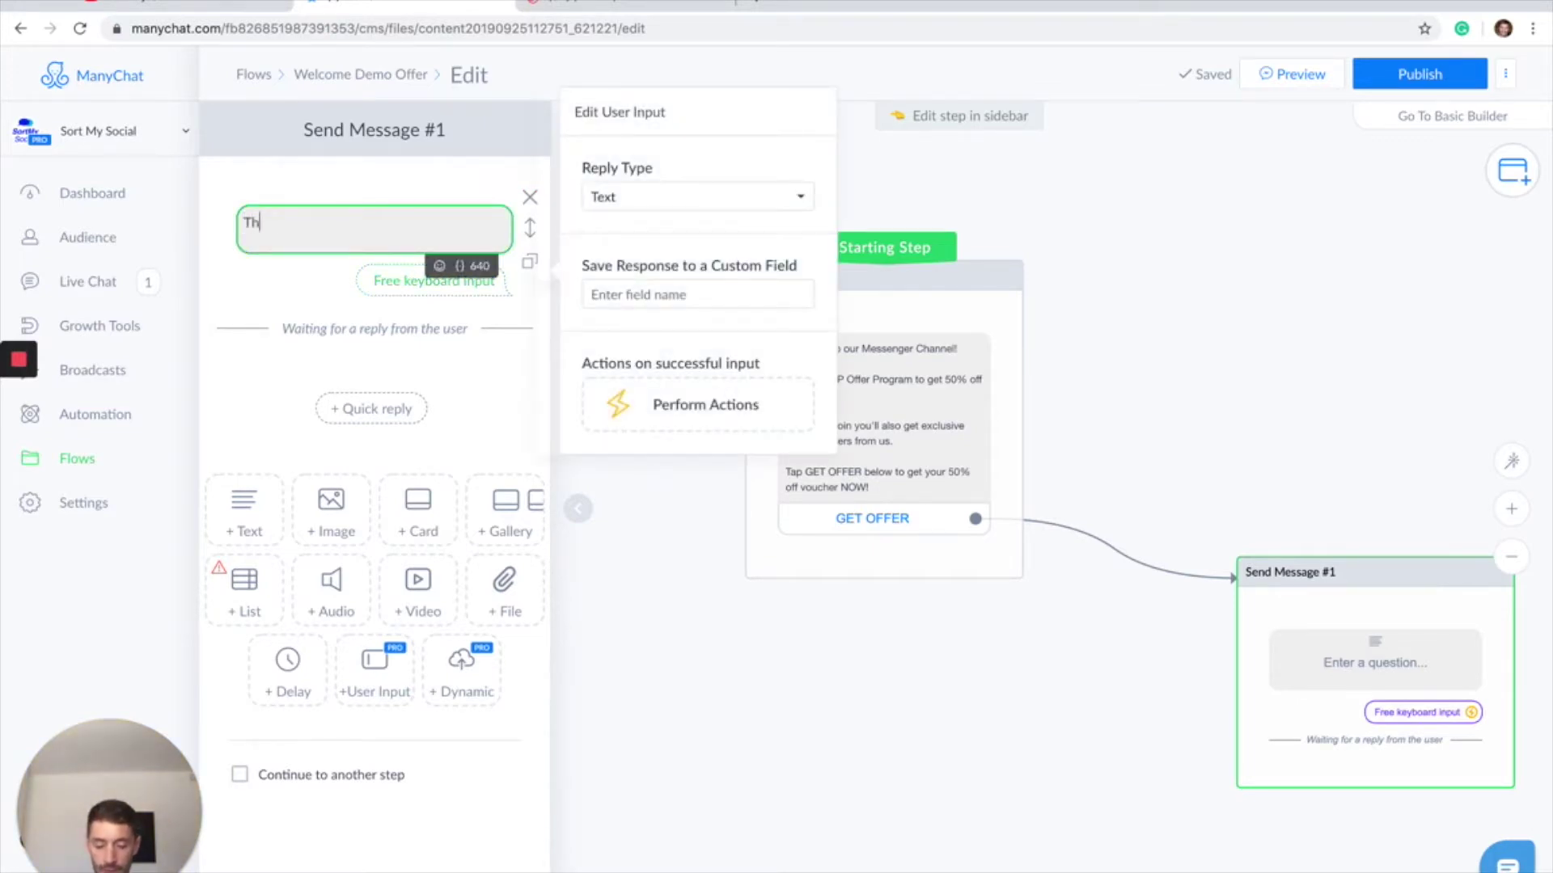
text(ank)
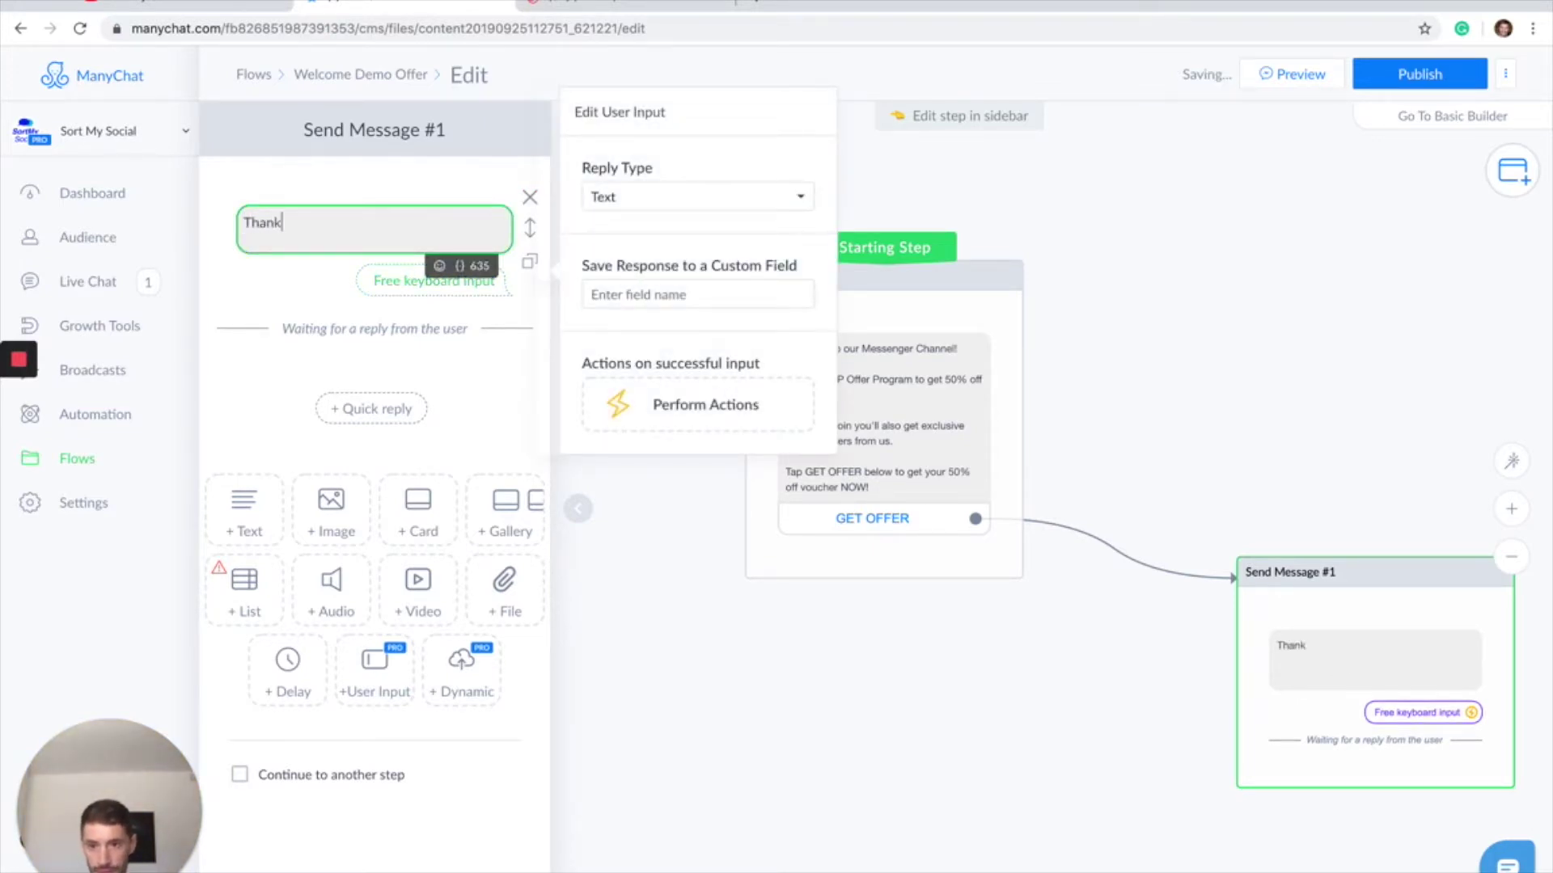
text(s for jon)
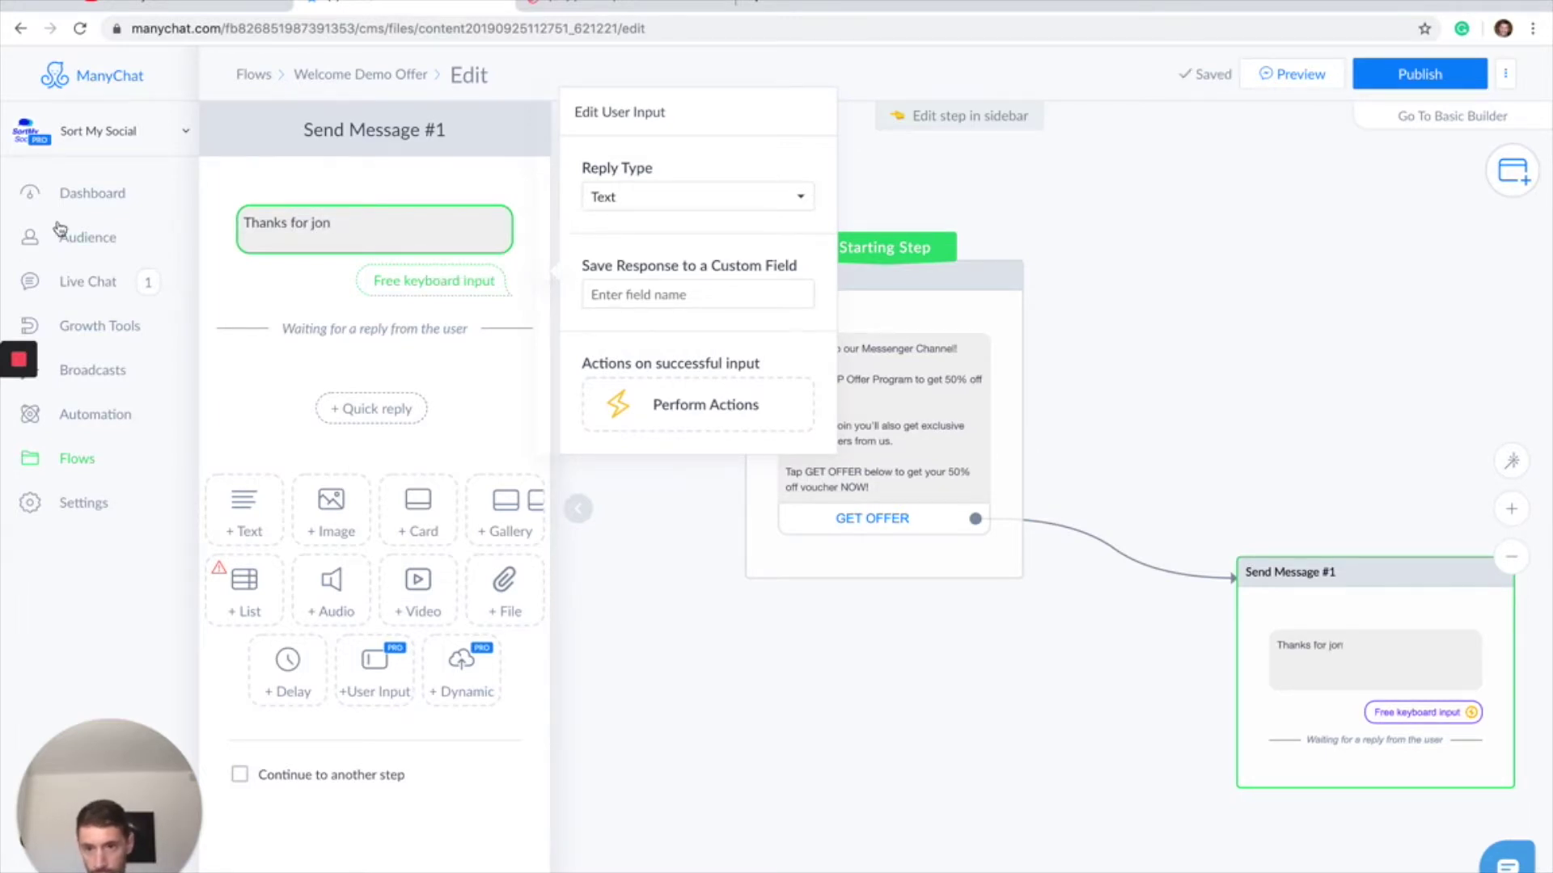
key(BackSpace)
text(ining )
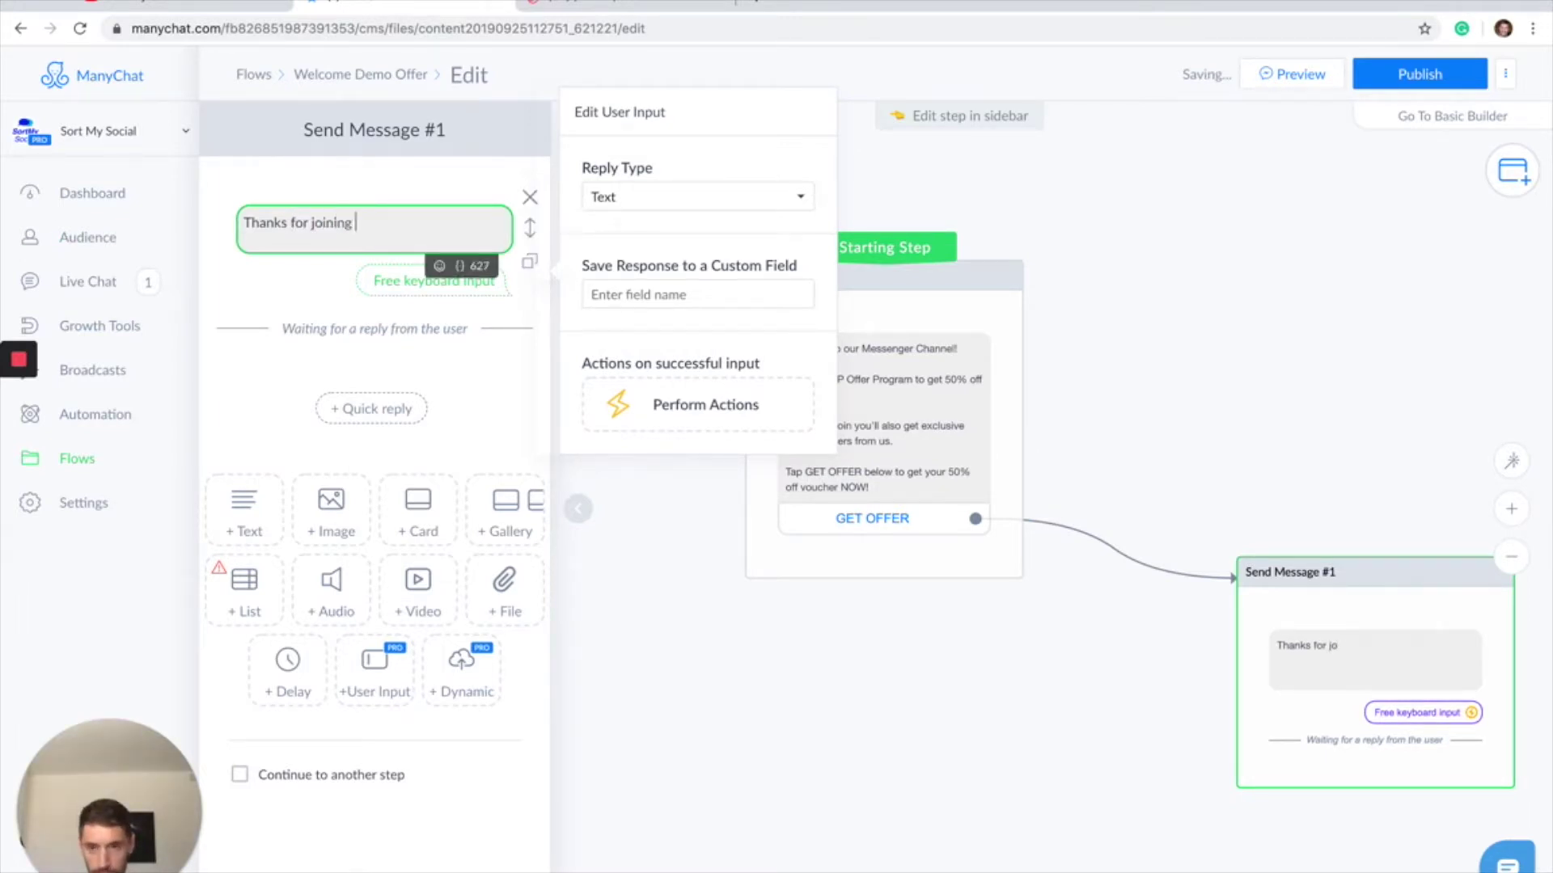
text(the program!)
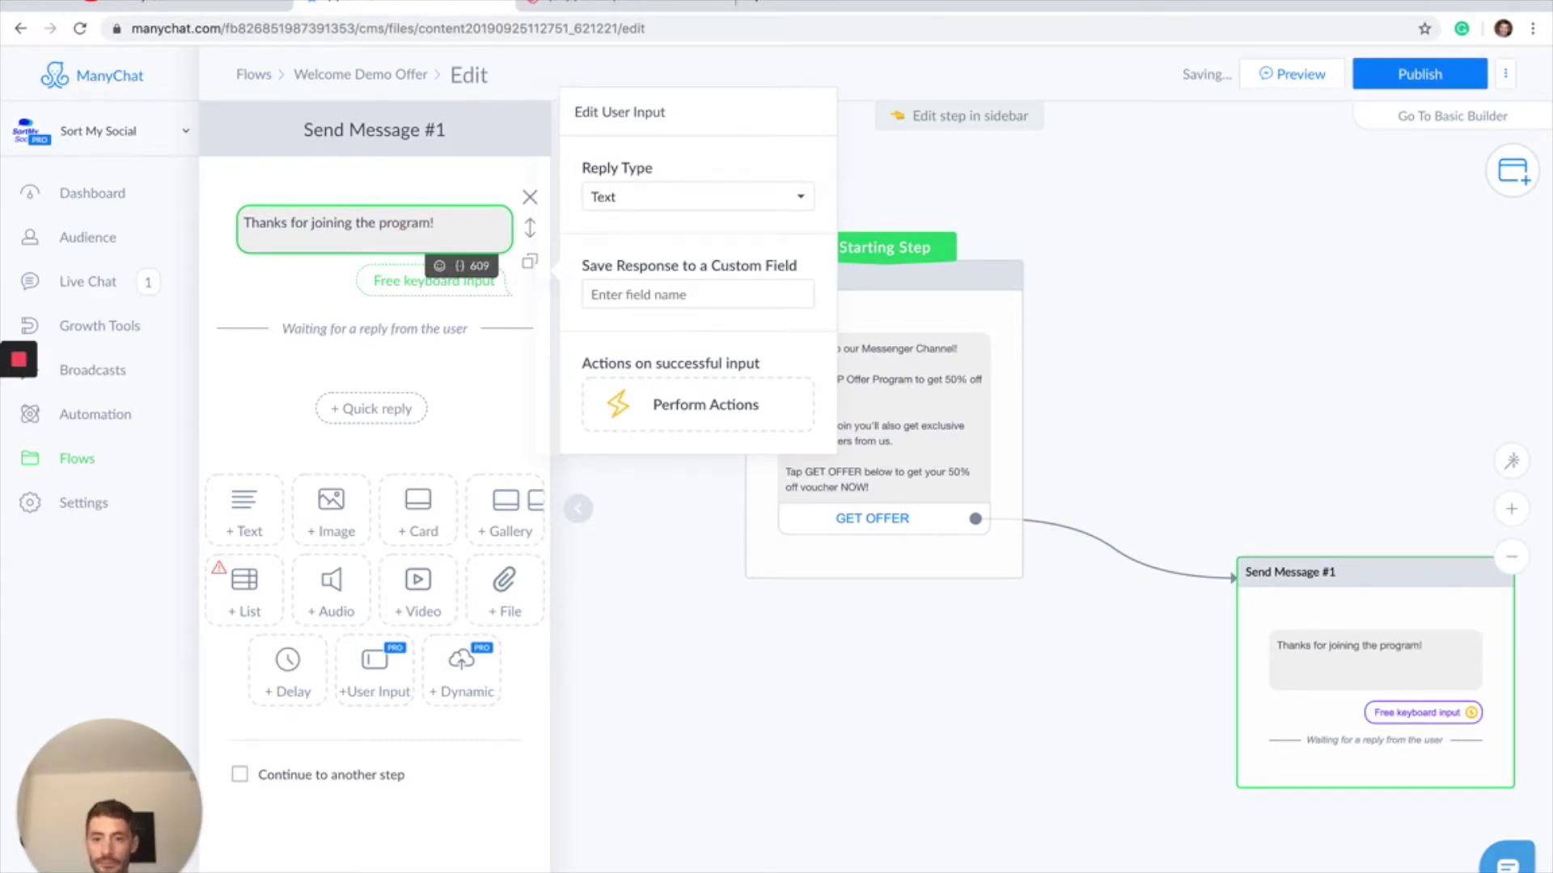
Continue the question text with "Please enter you email so we can send you your offer"
text( Please)
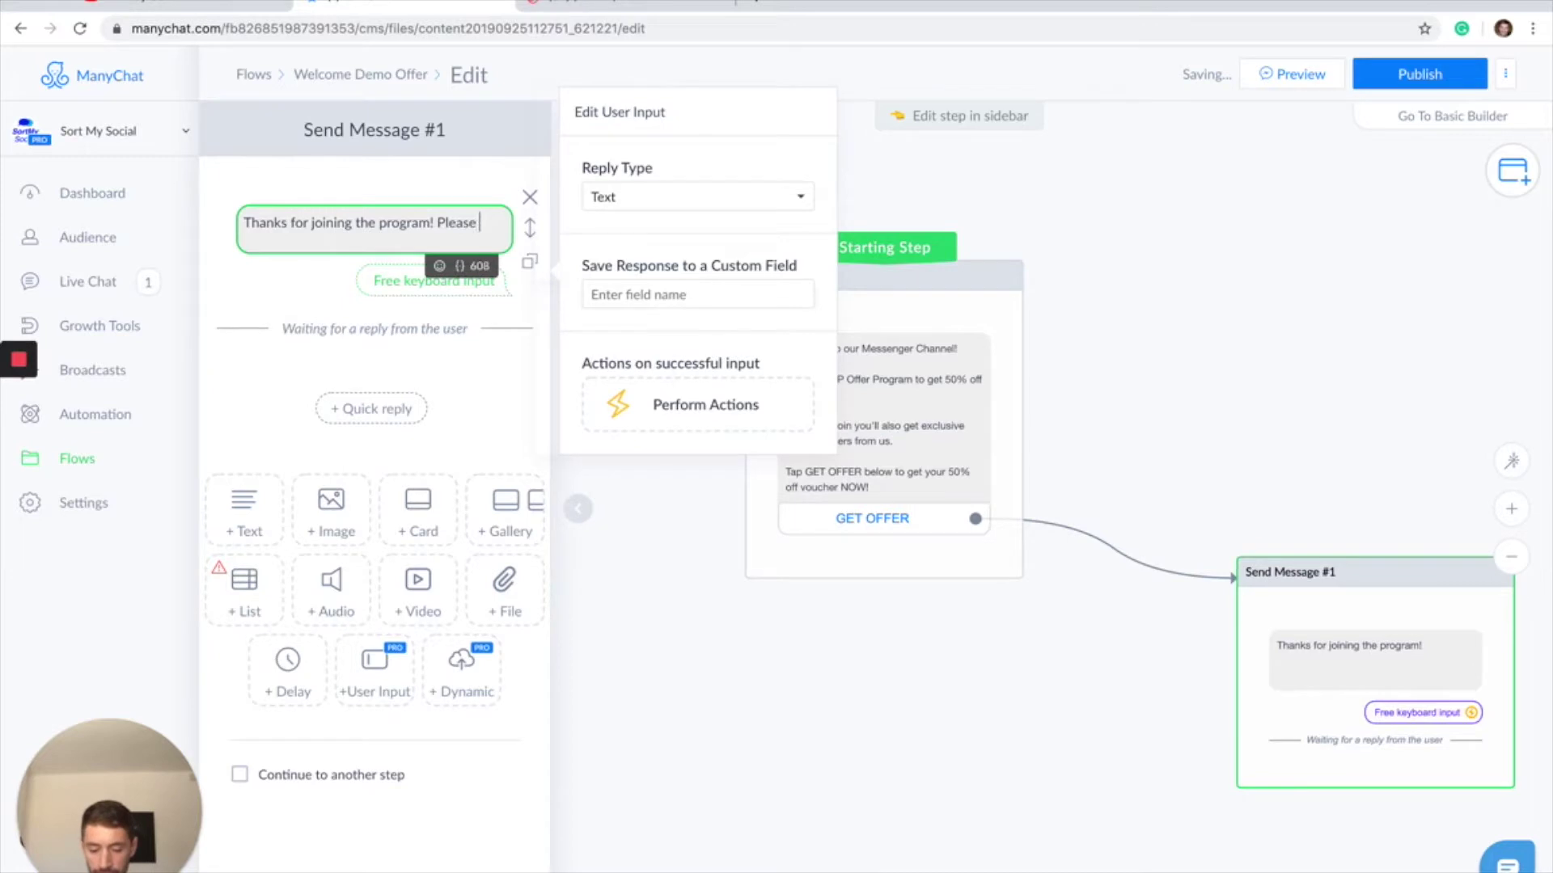
text( enter you e)
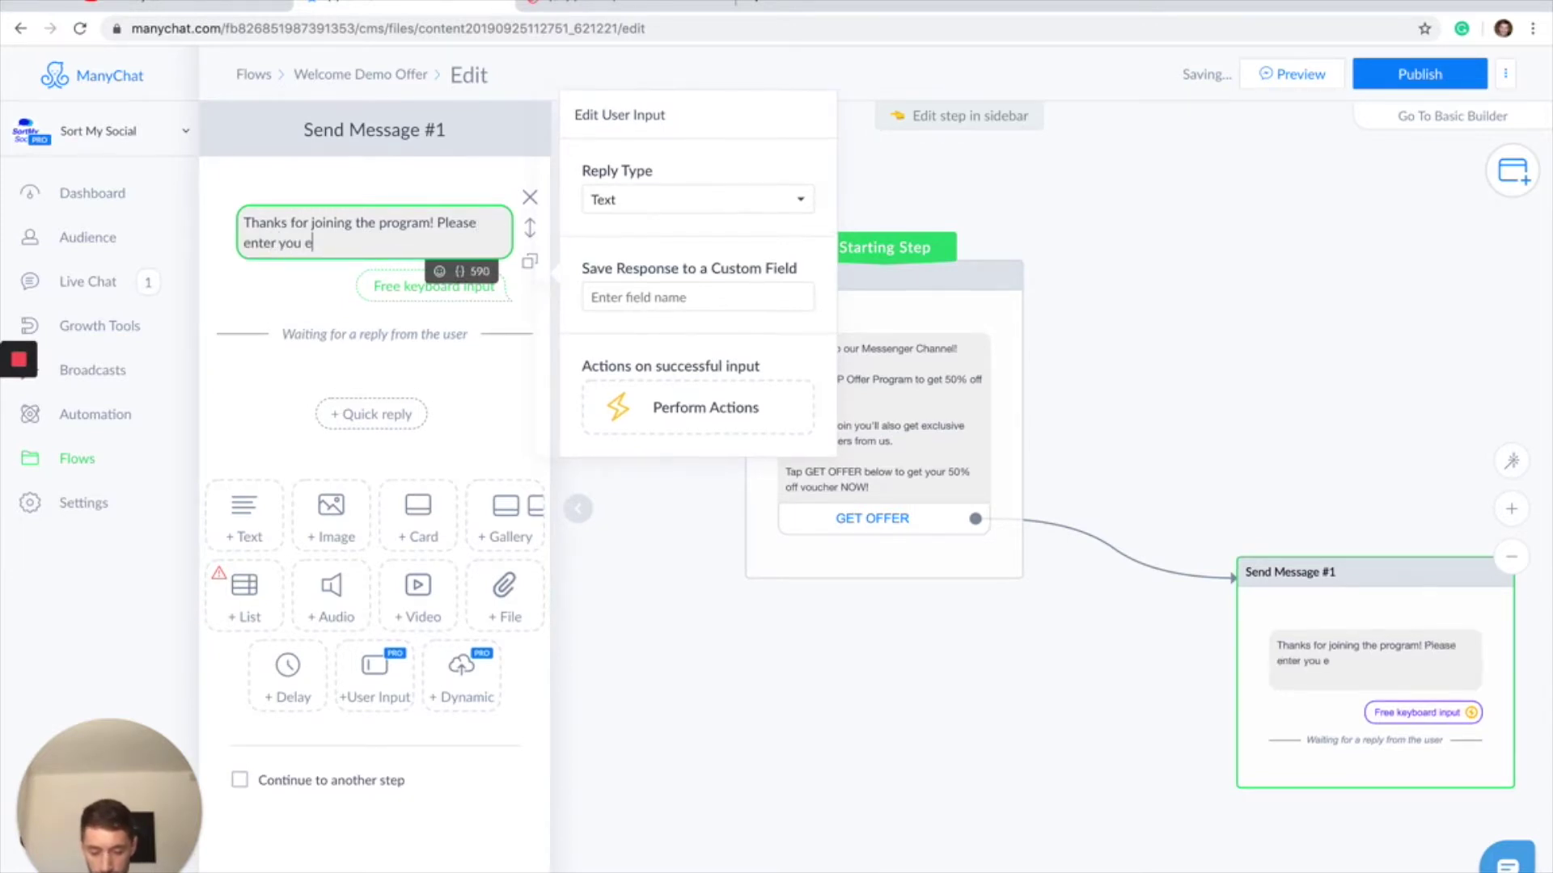
text(mail so we ca)
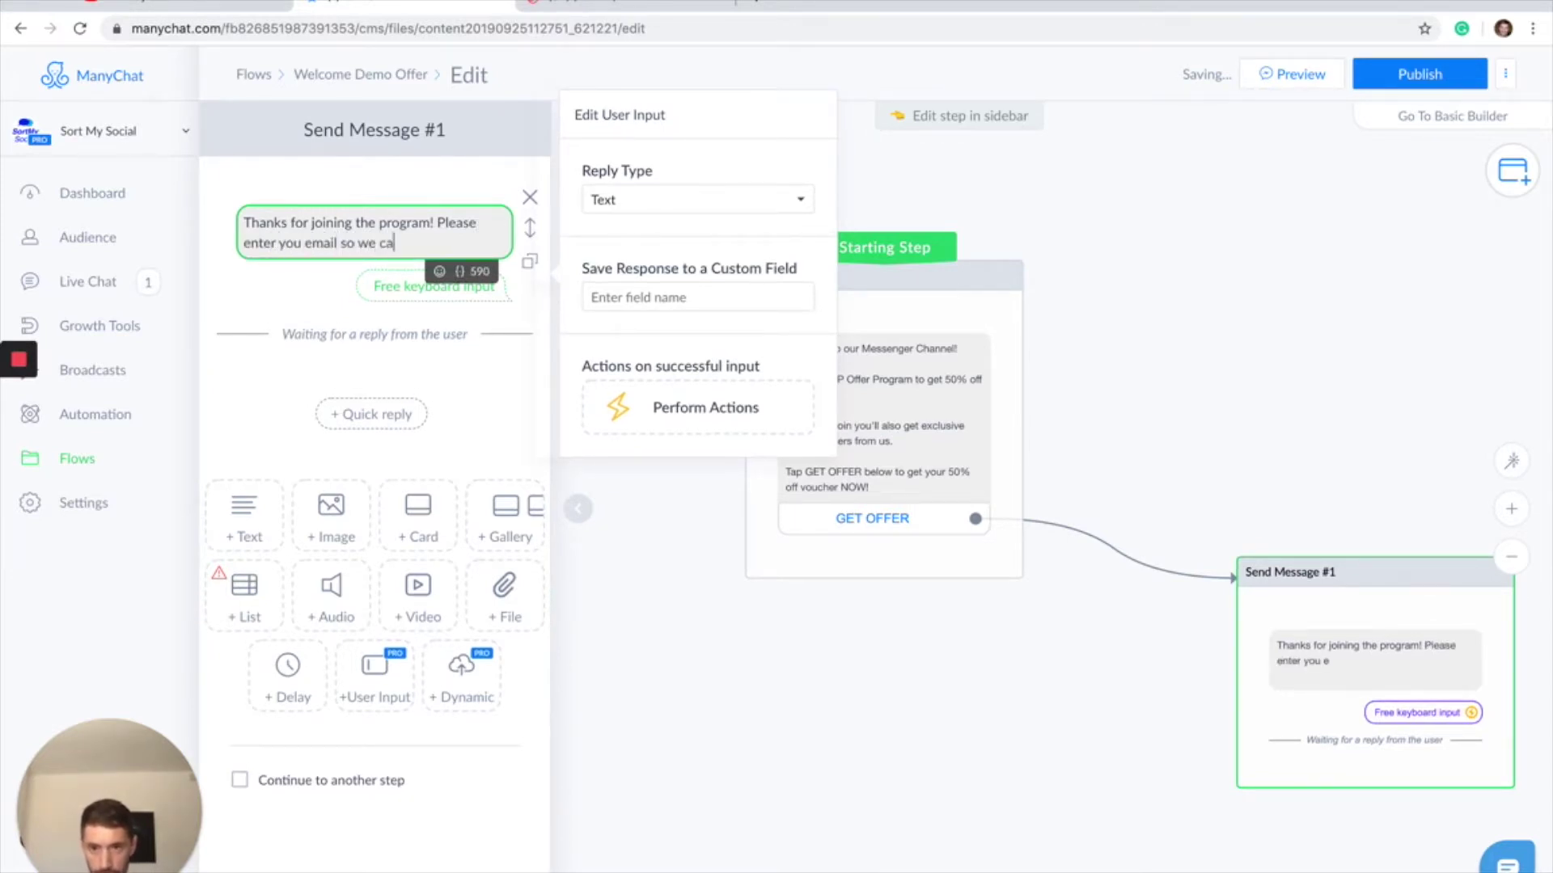
text(n se)
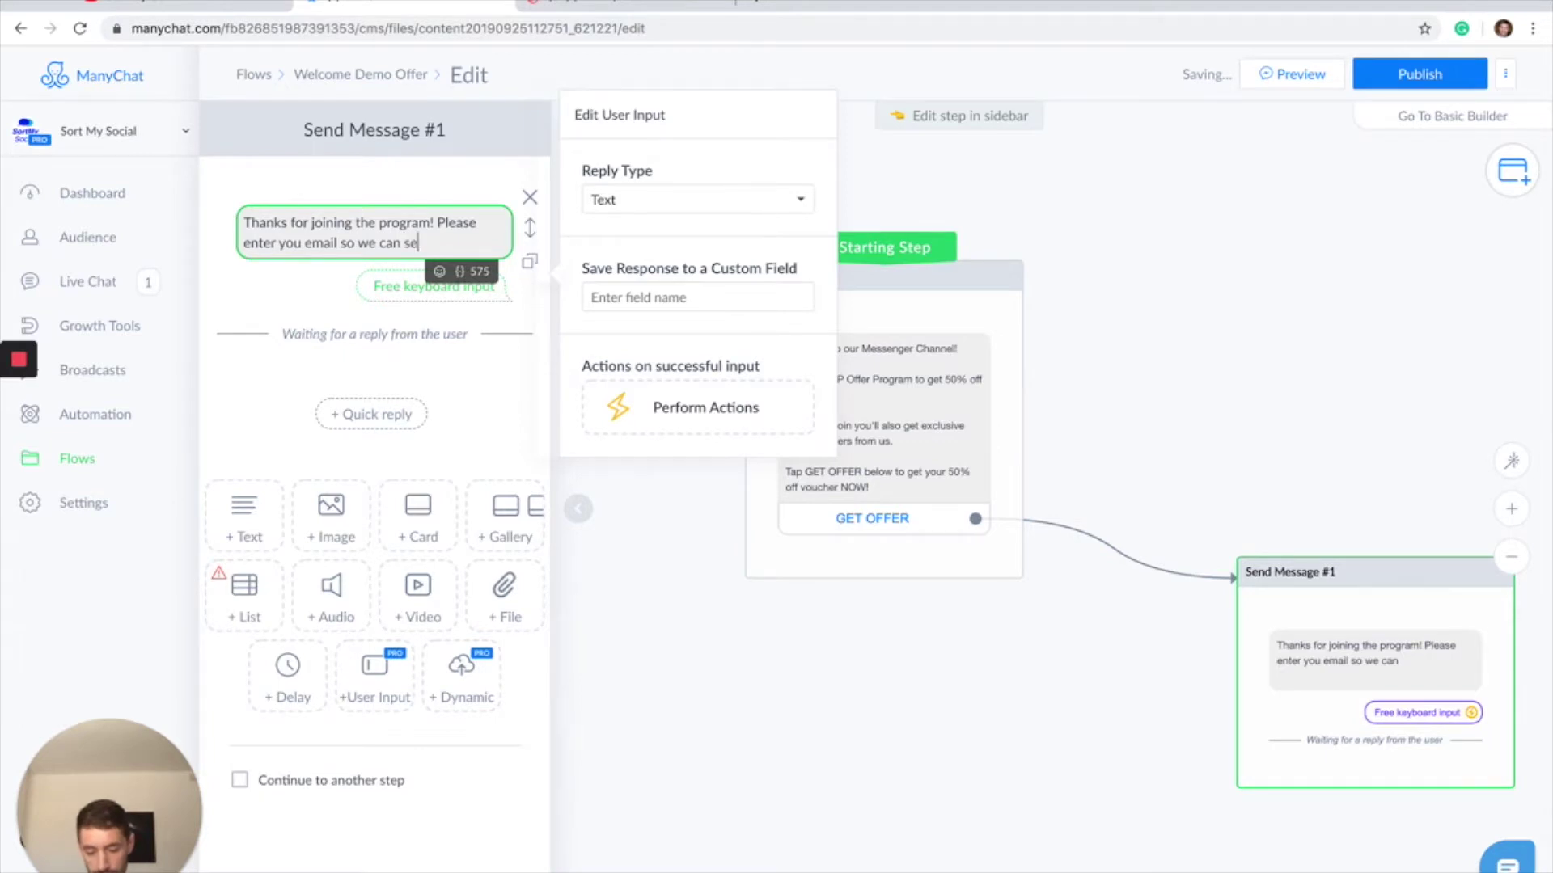
text(nd you your o)
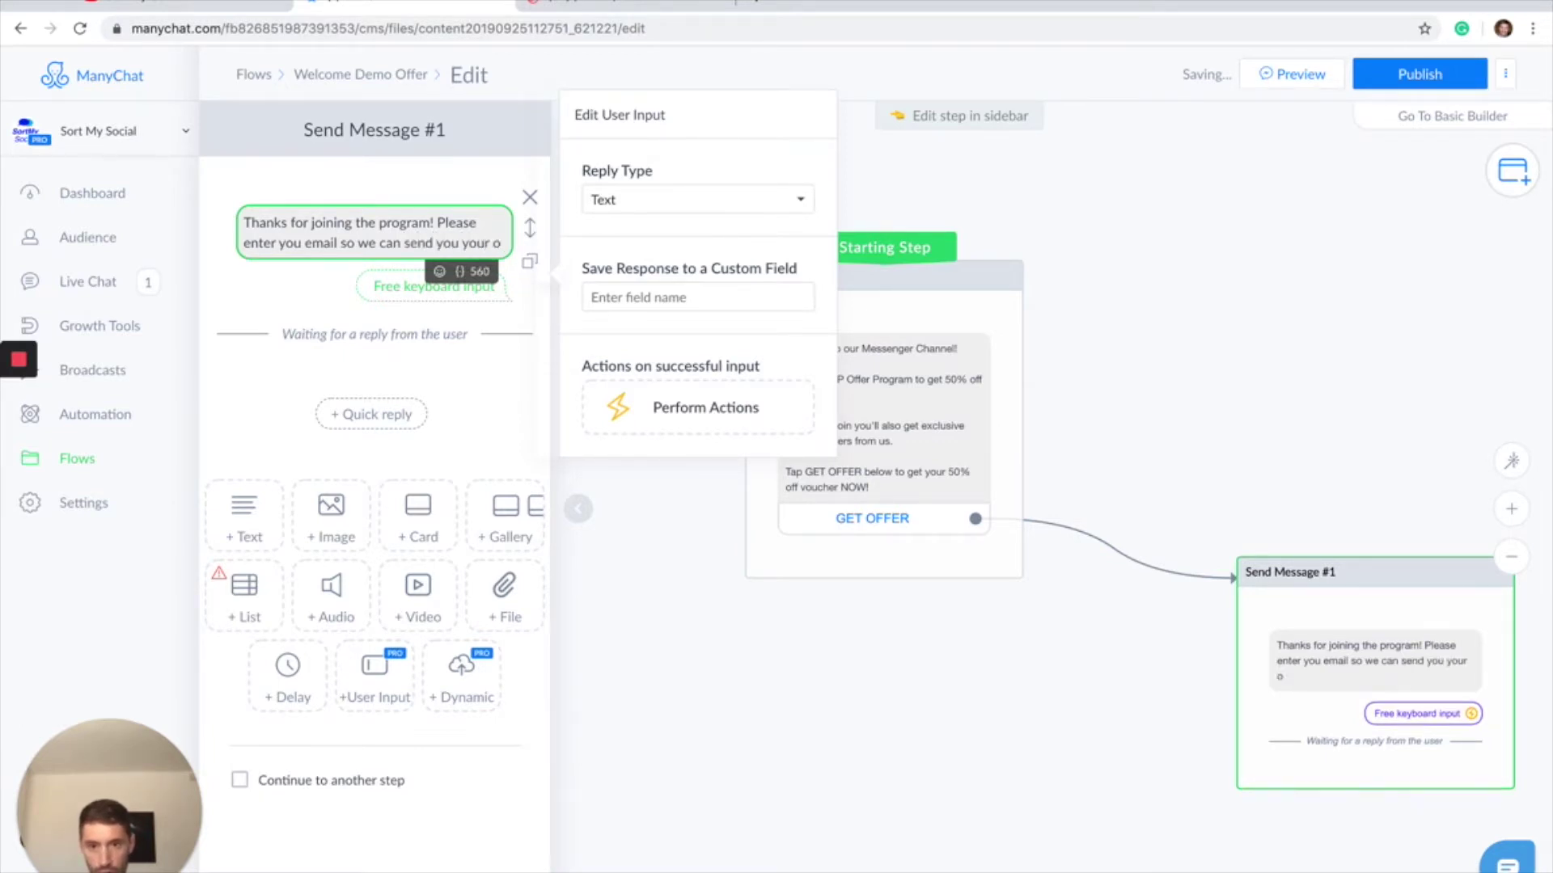
text(ffer)
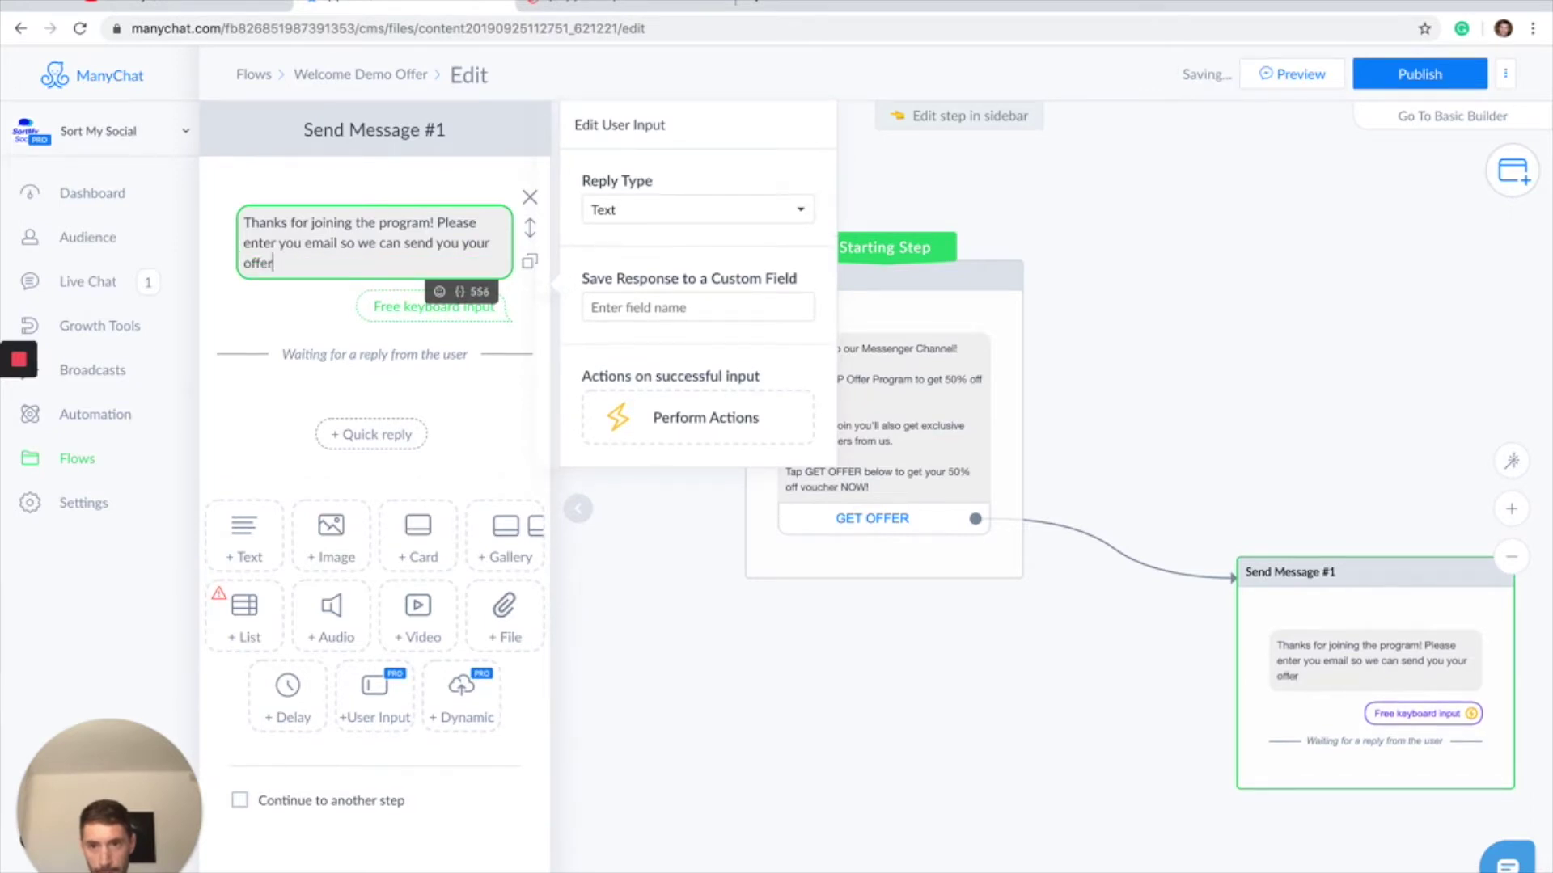
Finish the User Input question with an exclamation mark and set its reply type to Email
text(!)
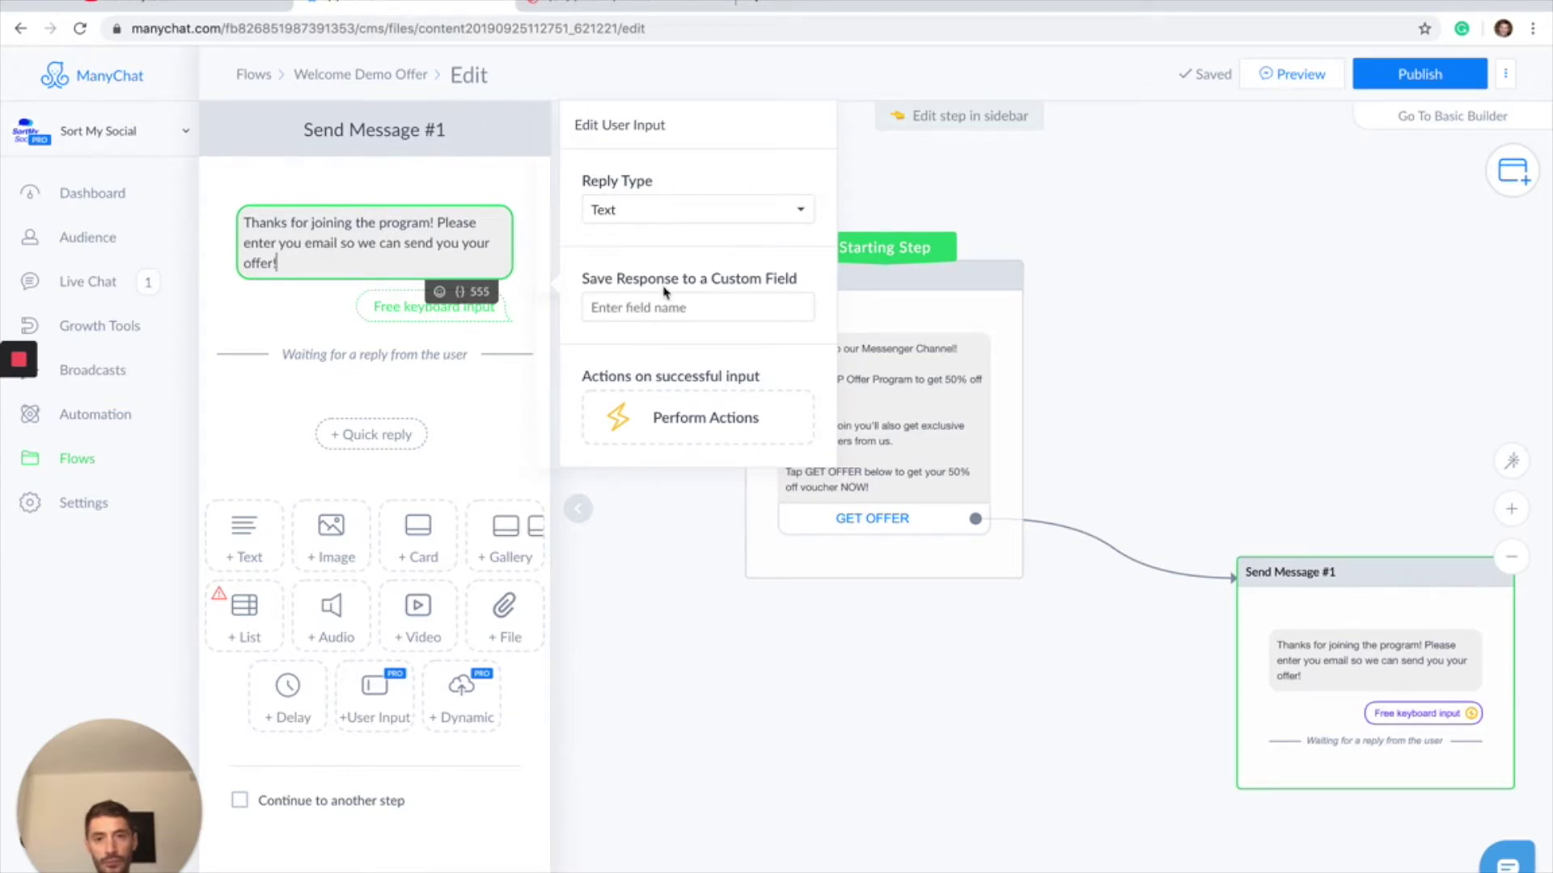
click(803, 212)
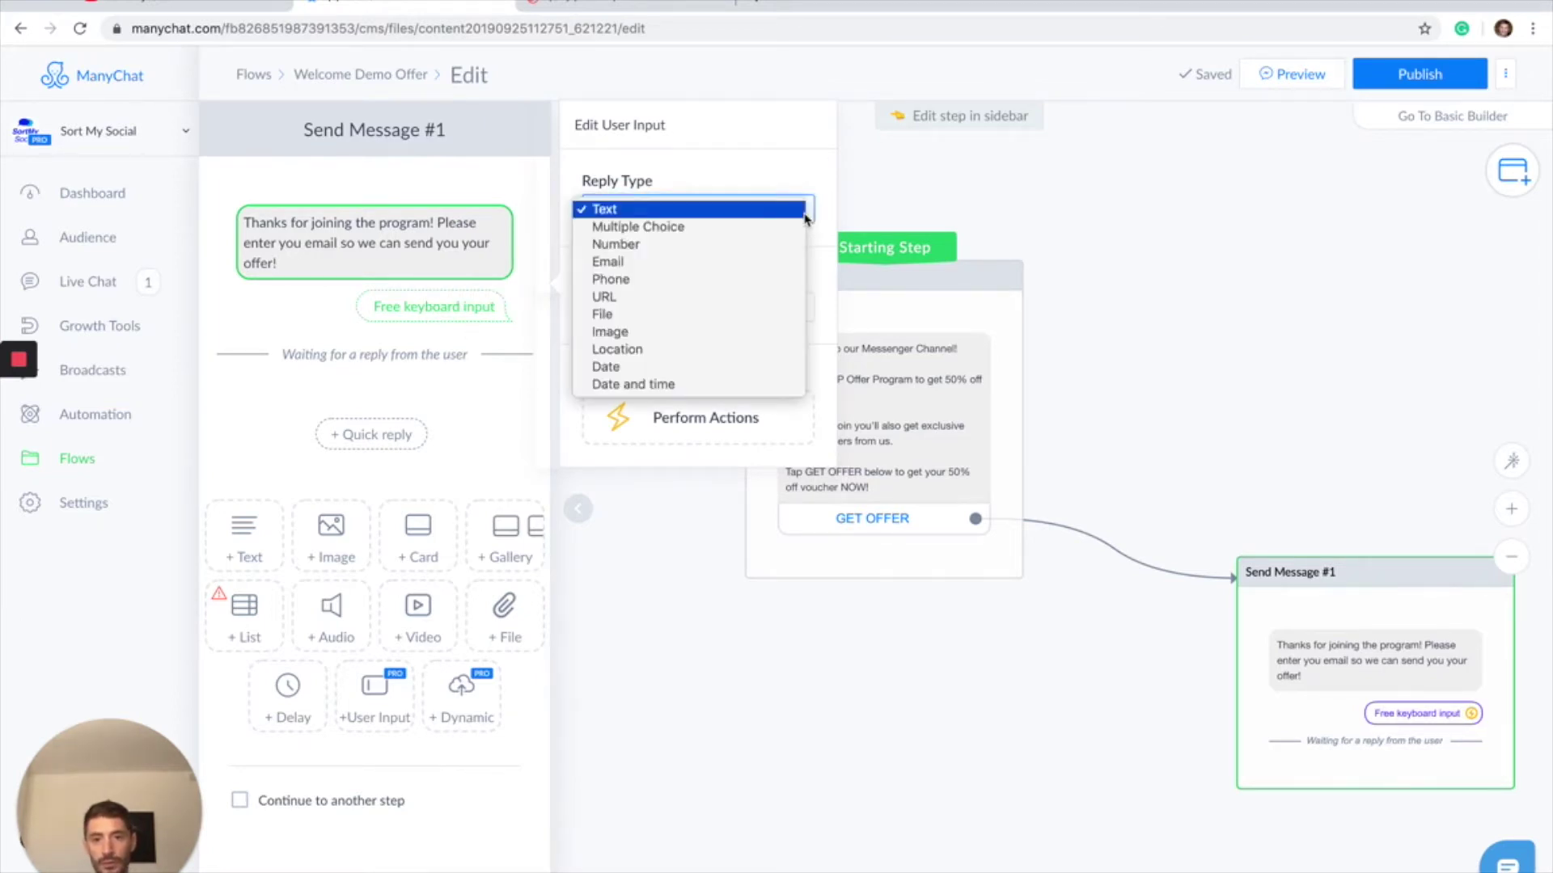
click(645, 264)
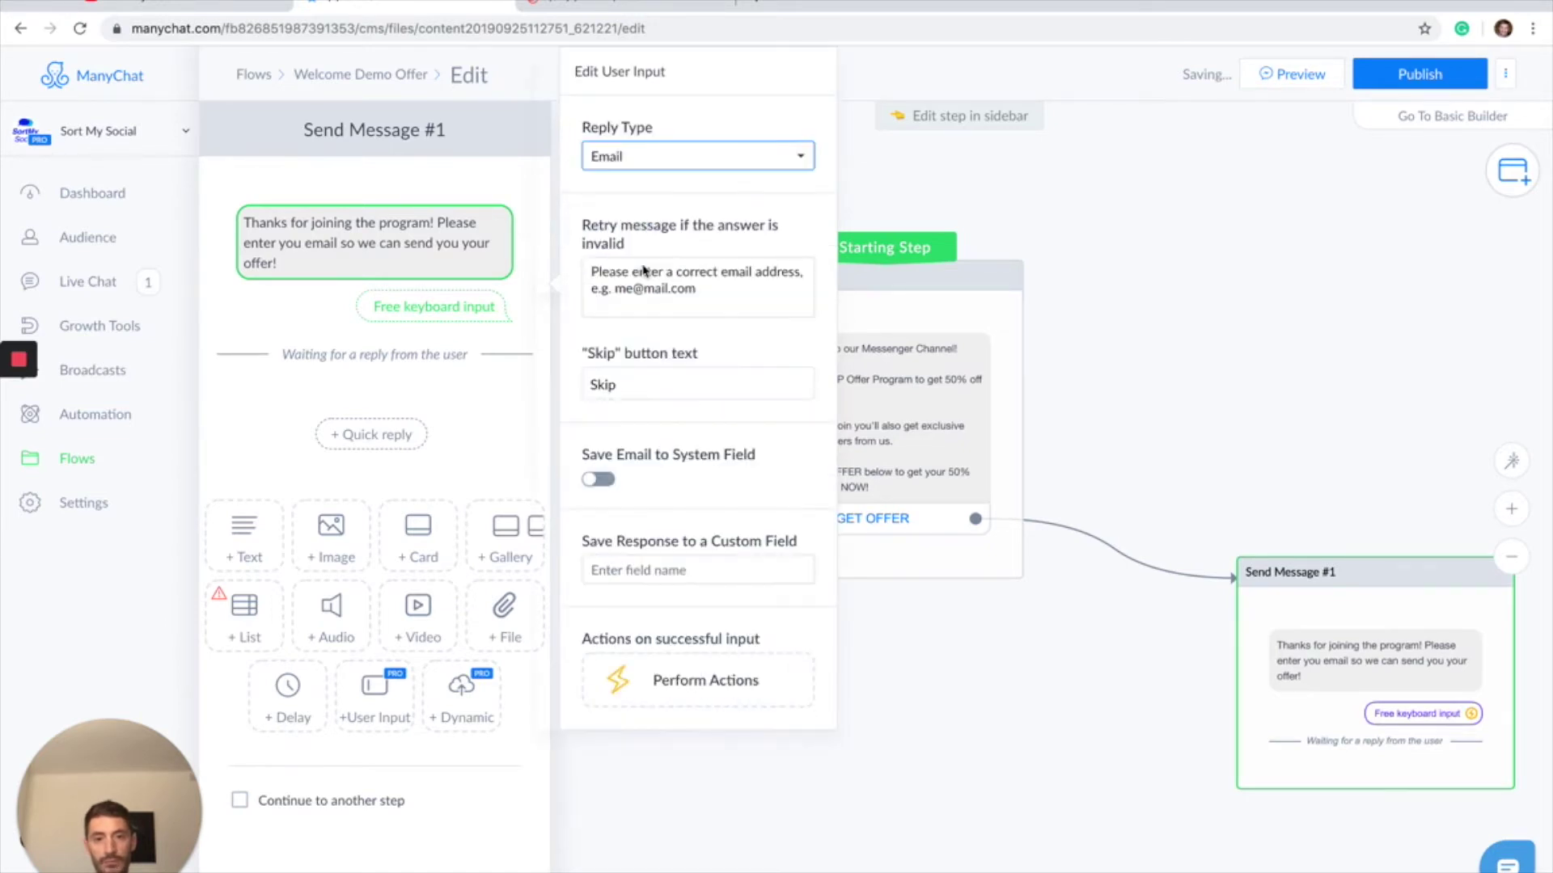
Clear the "Skip" button text so the email question has no skip button
click(624, 384)
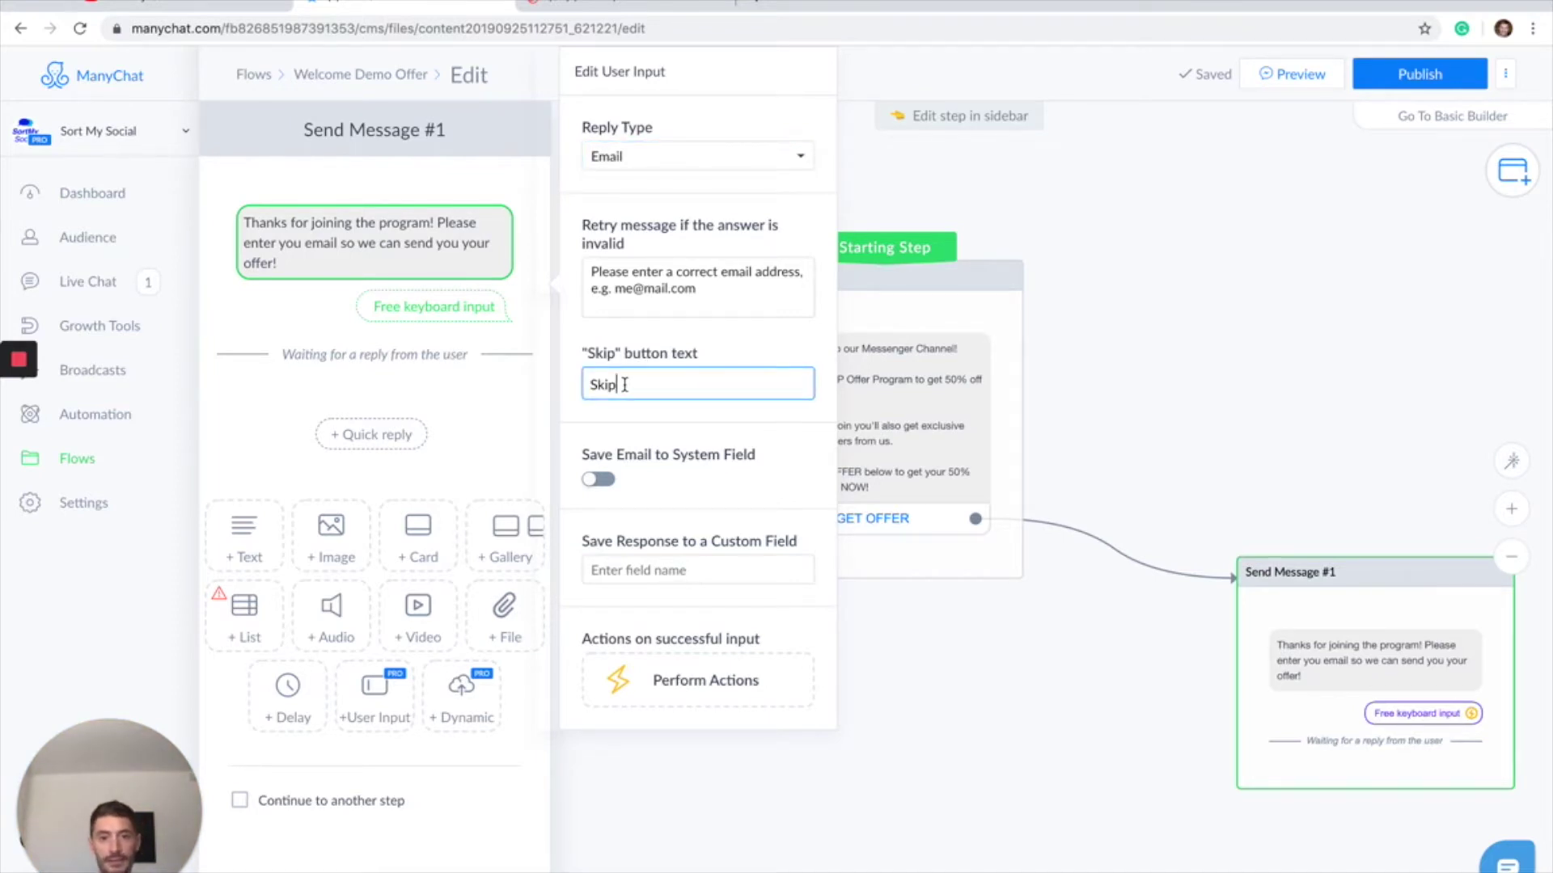
drag(621, 386, 572, 390)
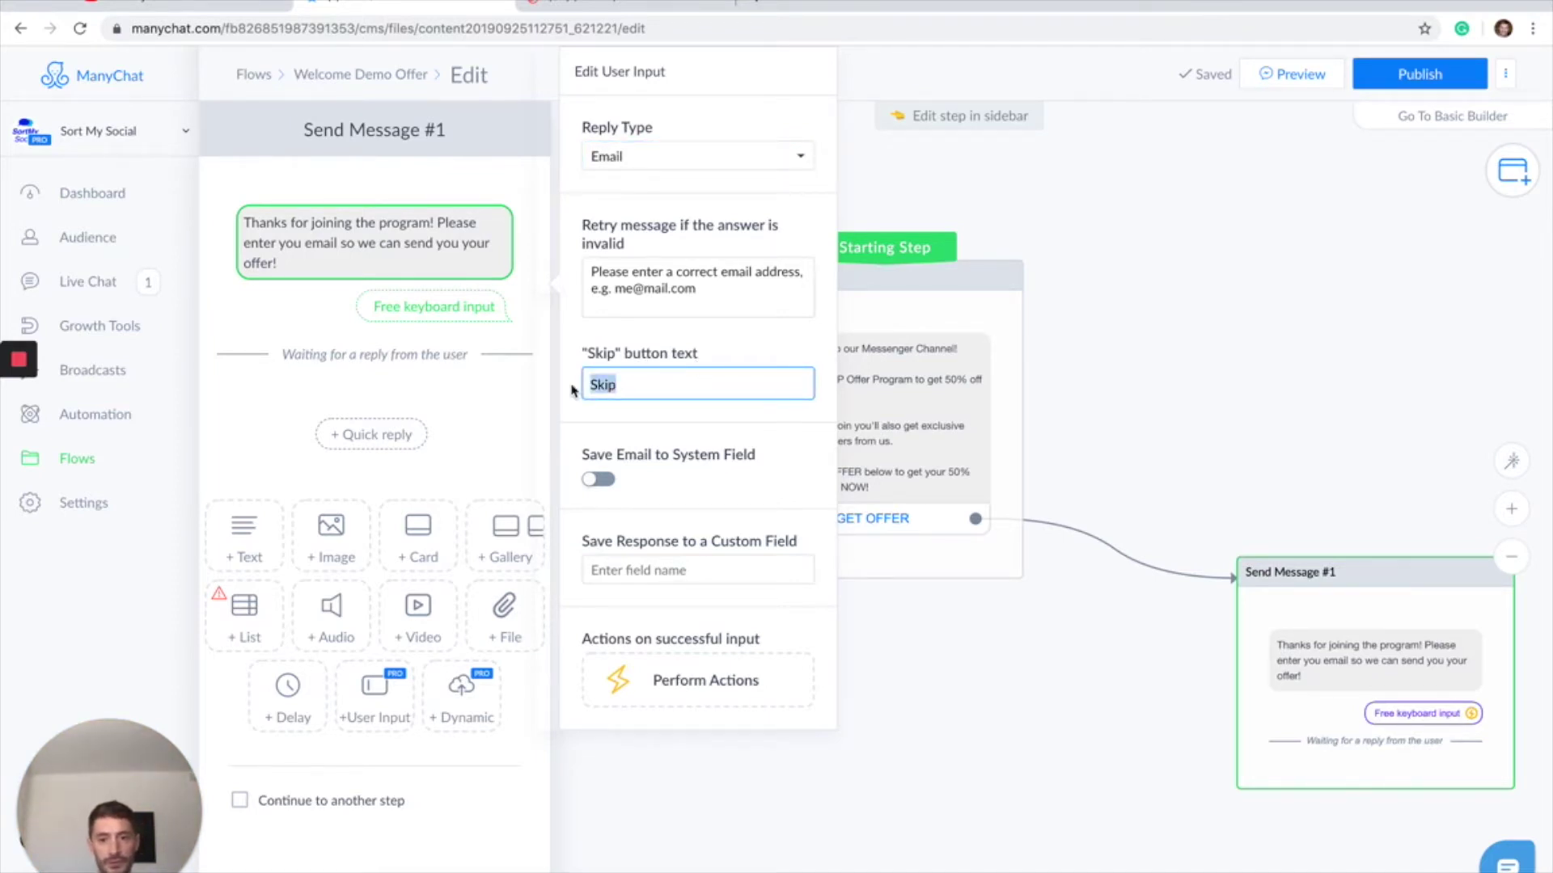
key(BackSpace)
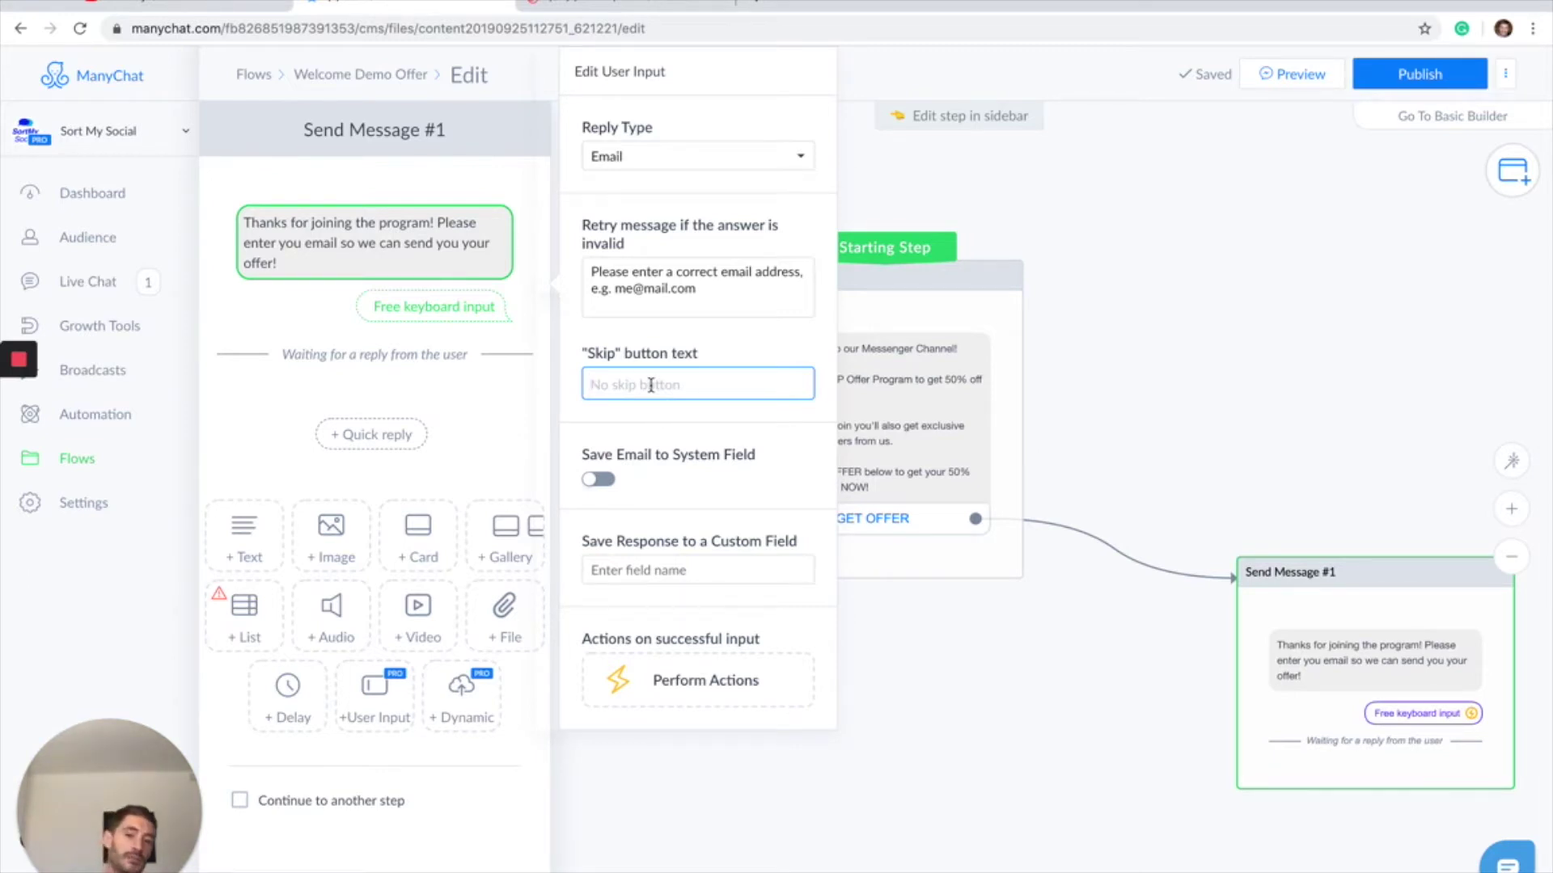
click(676, 473)
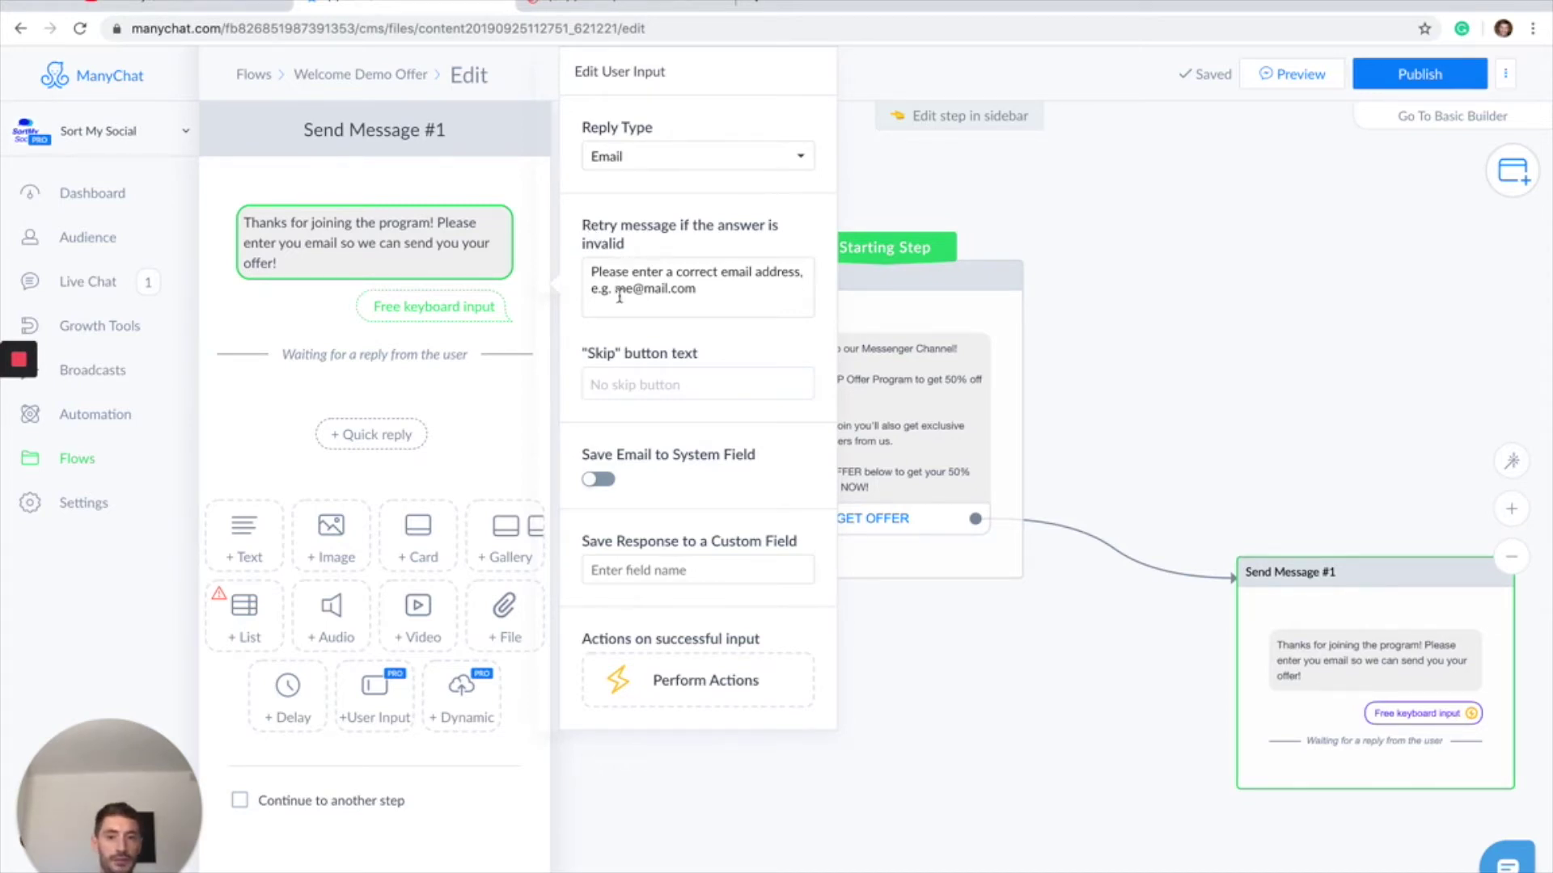
Enable saving the email reply to the system field and close the User Input settings
drag(595, 275, 706, 284)
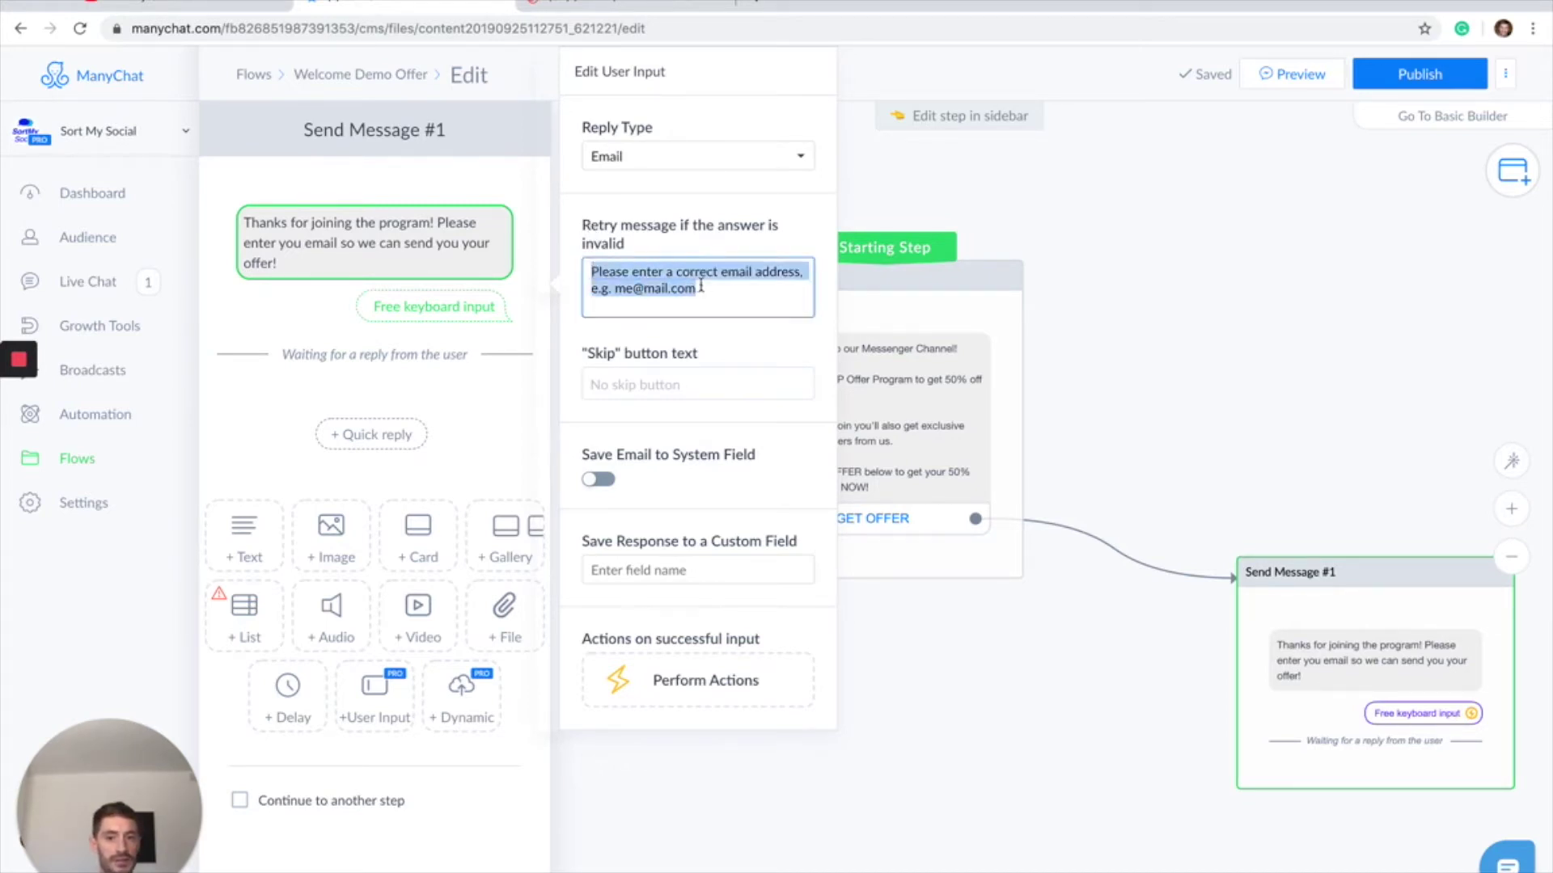
click(706, 284)
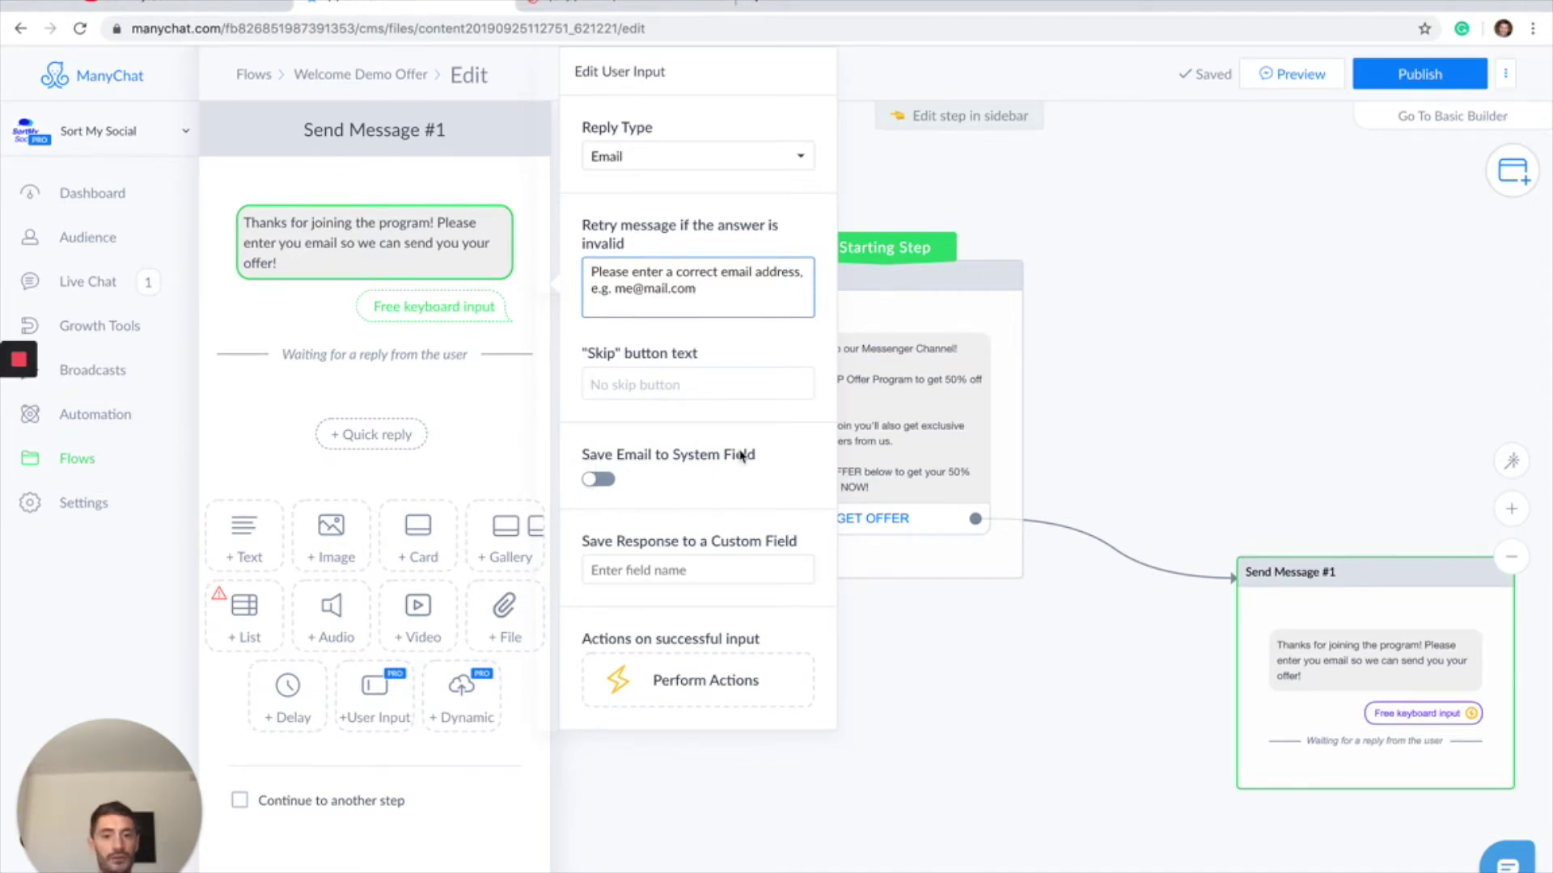
click(597, 482)
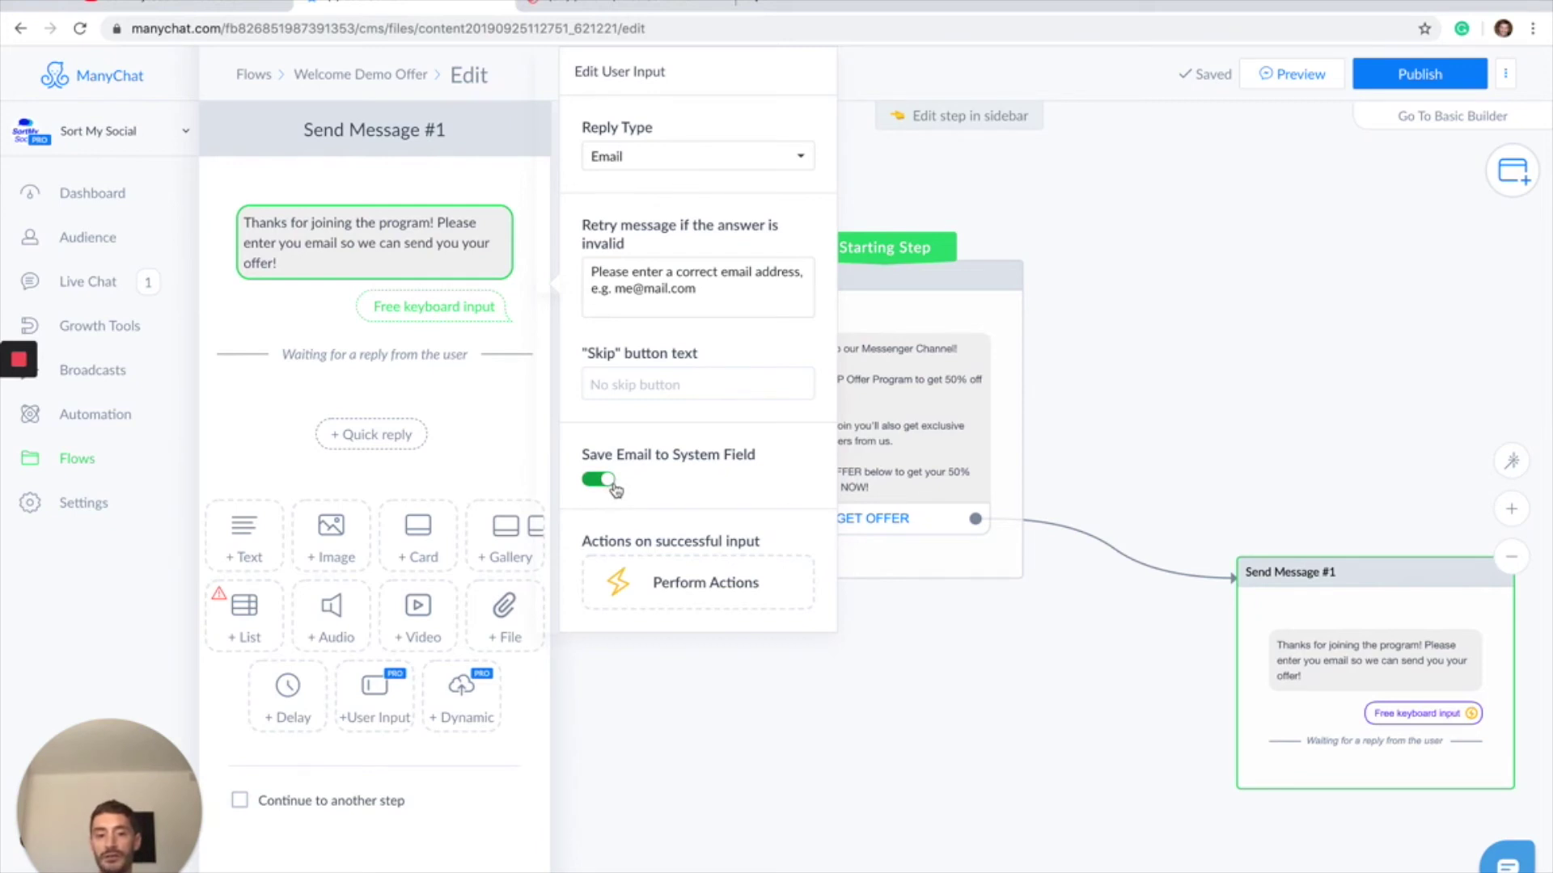
click(1075, 710)
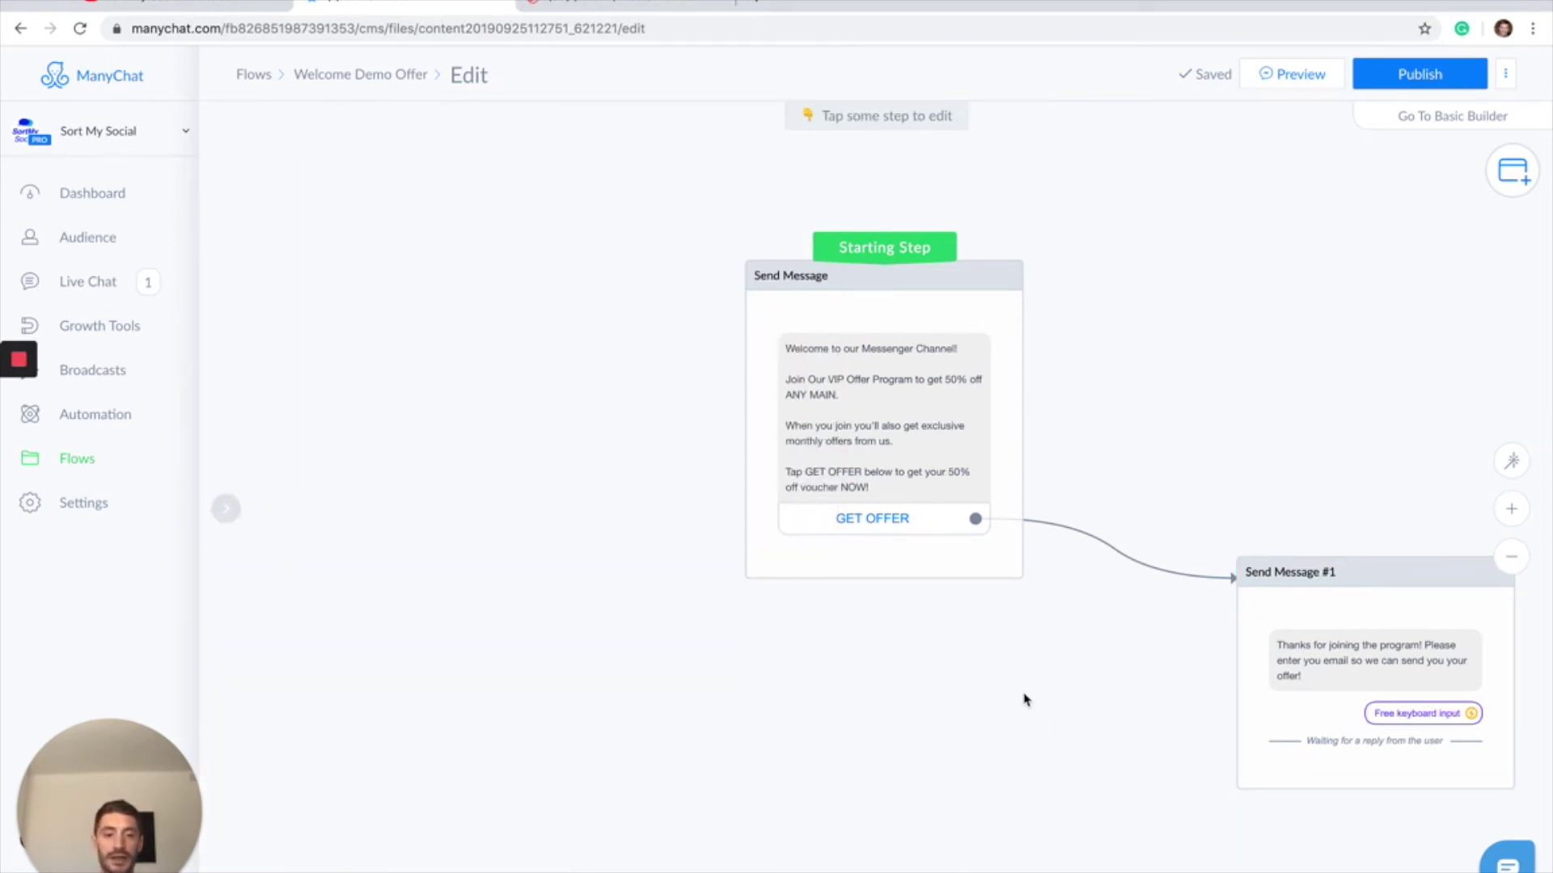
drag(1010, 708, 763, 662)
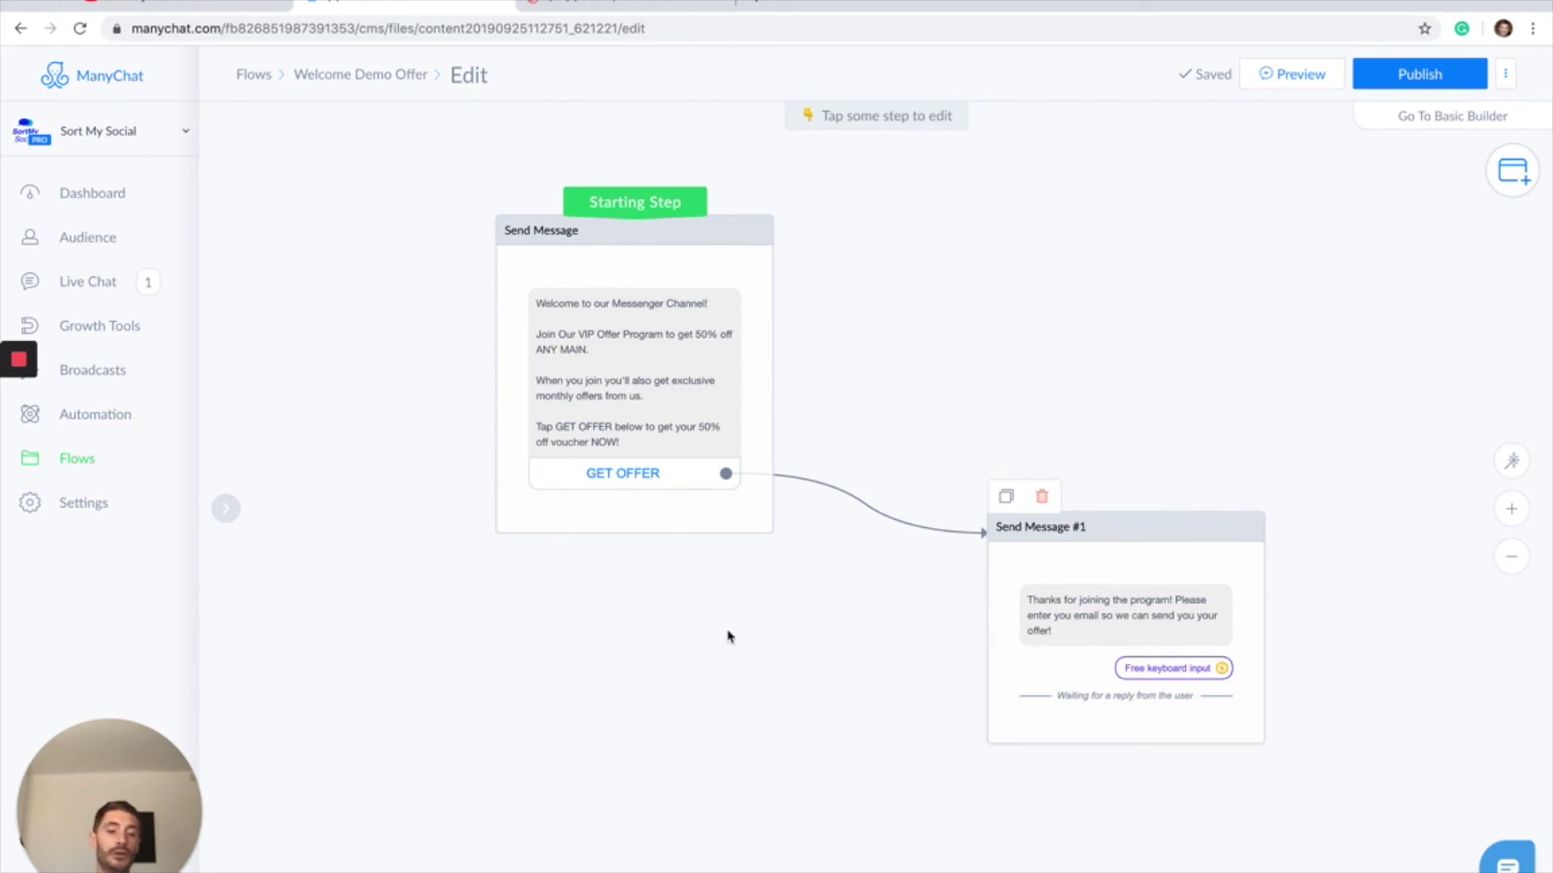
drag(836, 634, 768, 654)
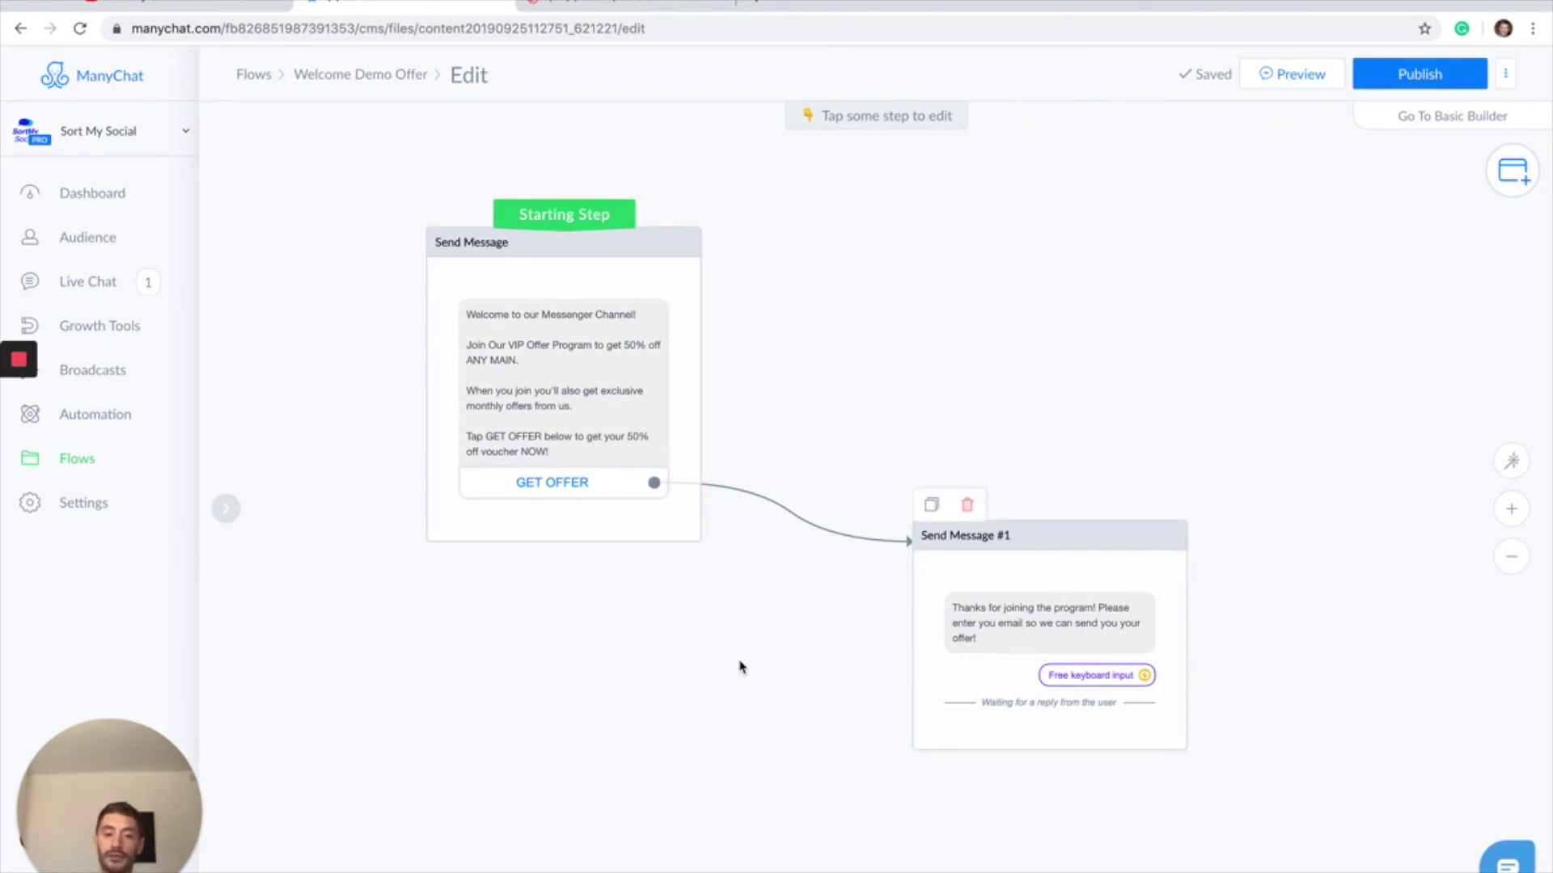
drag(738, 665, 863, 638)
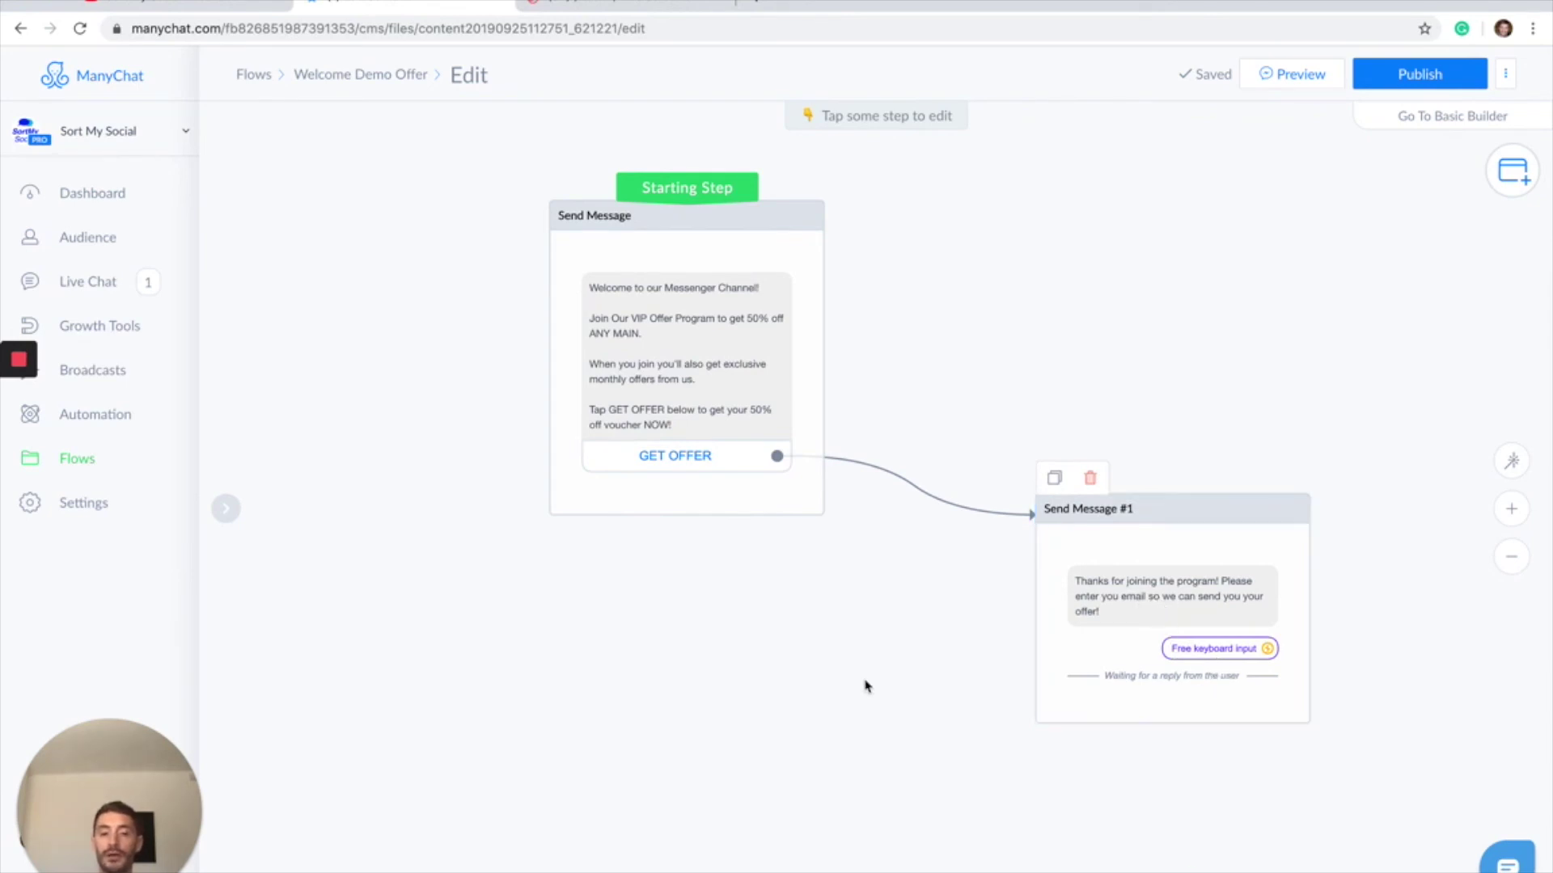
drag(863, 683, 811, 711)
scroll(811, 711, down, 1)
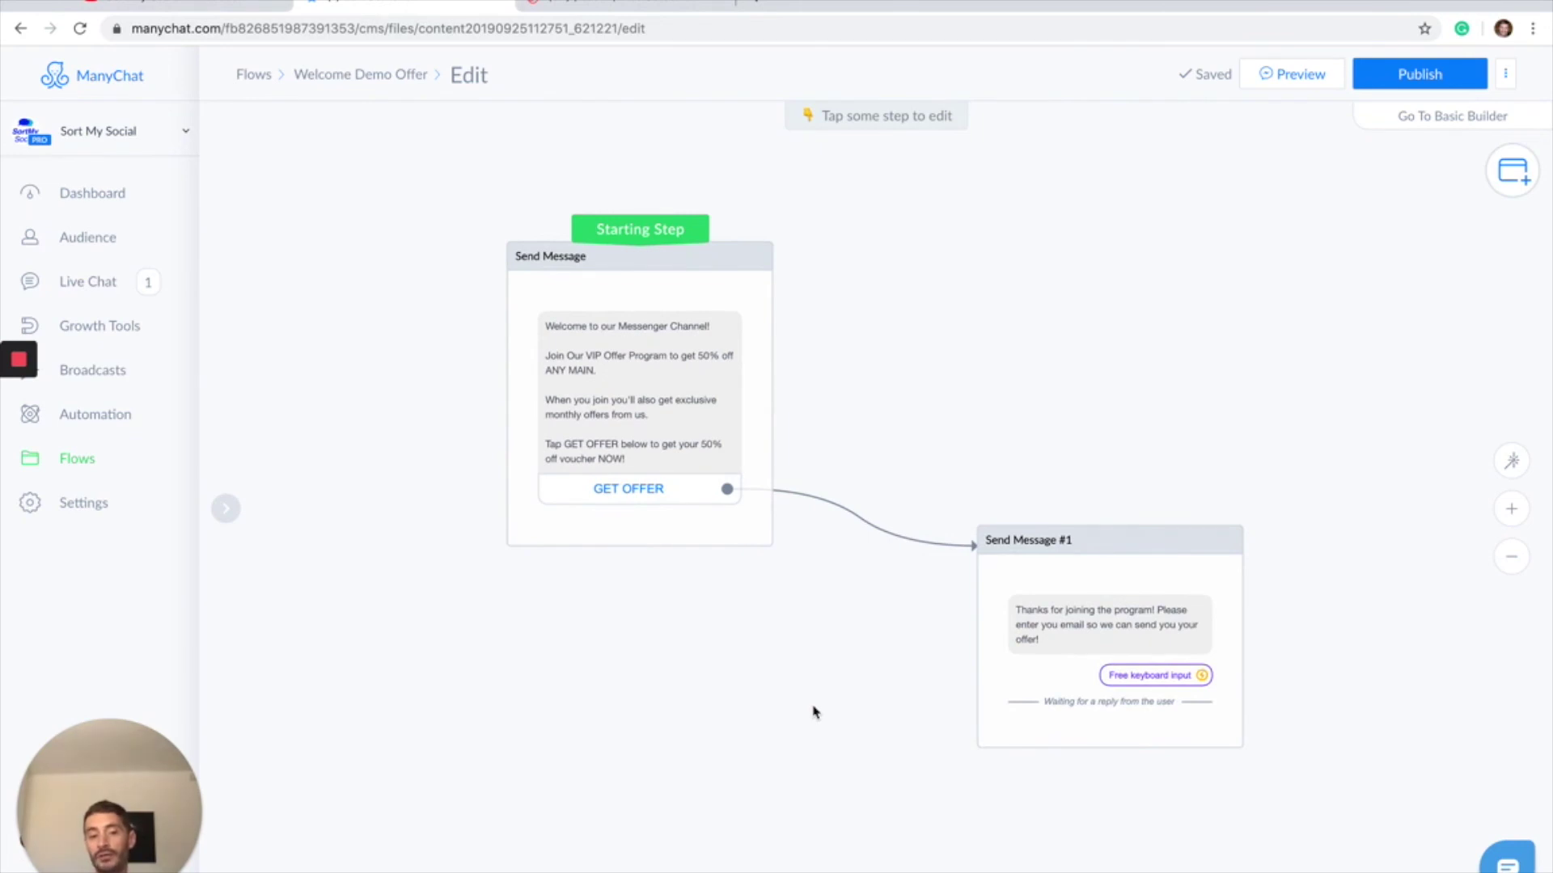